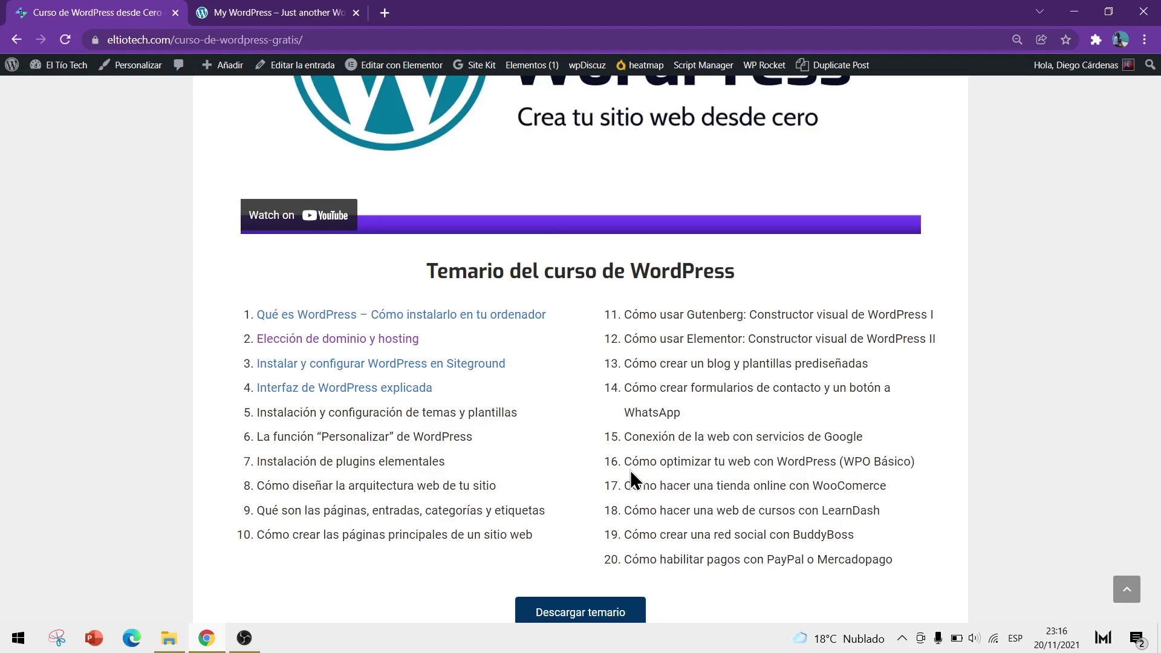
- Look through the WordPress course page's syllabus and the e-mail notification sign-up form
{"action": "scroll", "coordinate": [631, 470], "scroll_direction": "down", "scroll_amount": 4}
{"action": "scroll", "coordinate": [581, 442], "scroll_direction": "down", "scroll_amount": 3}
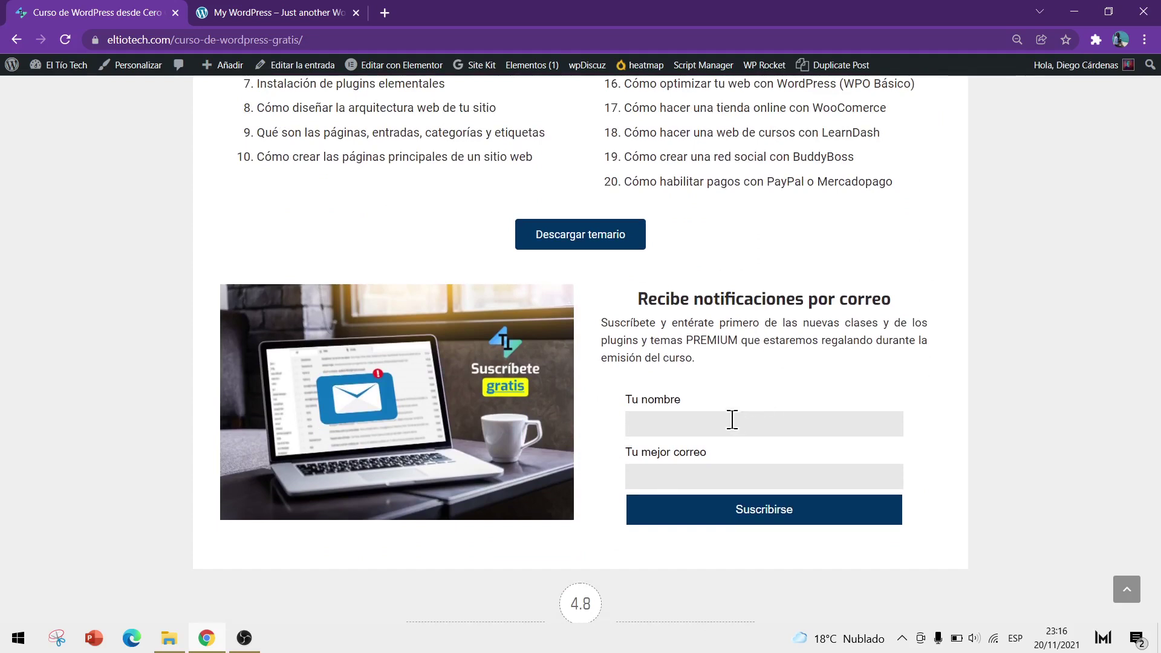
{"action": "scroll", "coordinate": [732, 419], "scroll_direction": "up", "scroll_amount": 15}
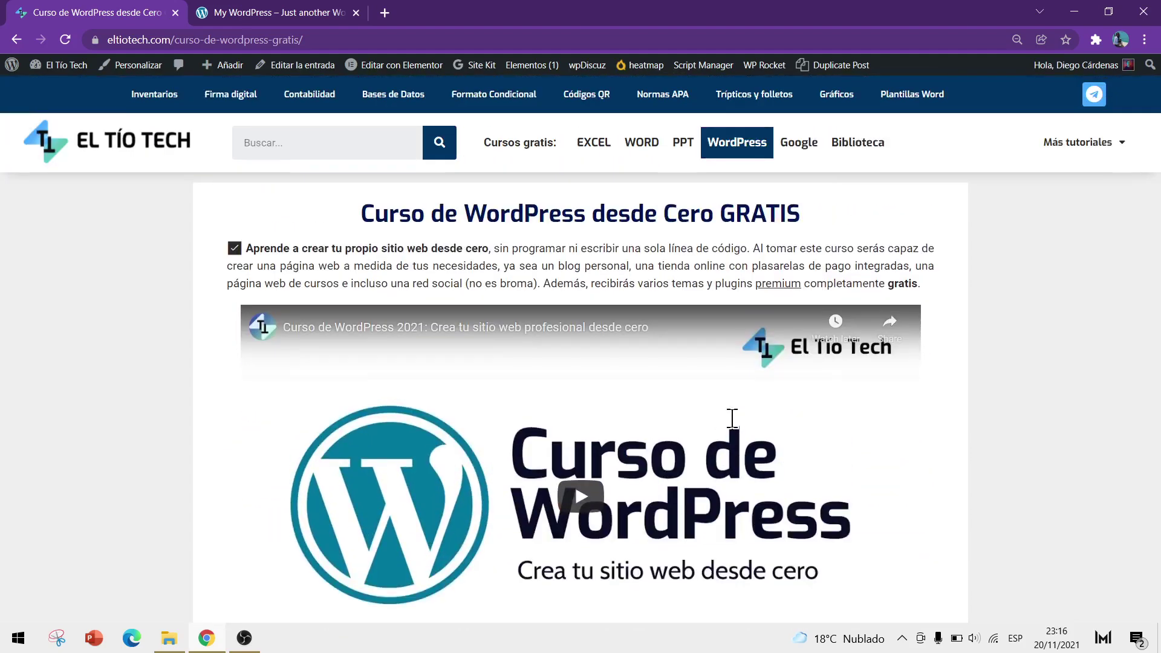
- Switch to the My WordPress site and look over its homepage
{"action": "left_click", "coordinate": [282, 18]}
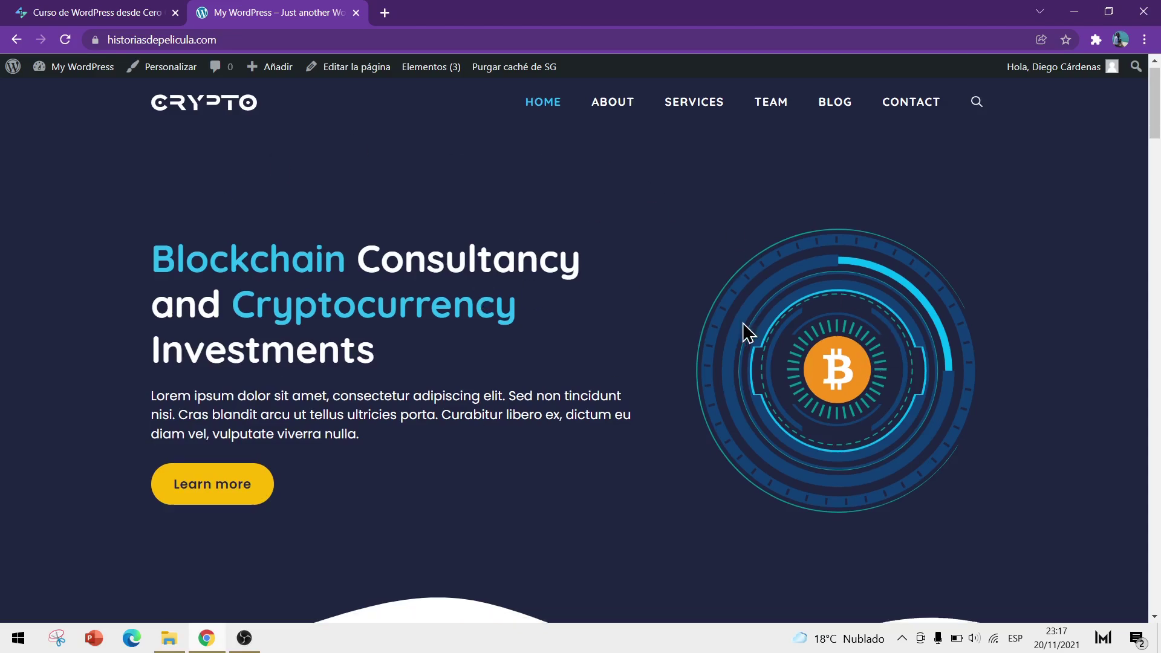
{"action": "scroll", "coordinate": [744, 333], "scroll_direction": "down", "scroll_amount": 14}
{"action": "scroll", "coordinate": [743, 332], "scroll_direction": "up", "scroll_amount": 14}
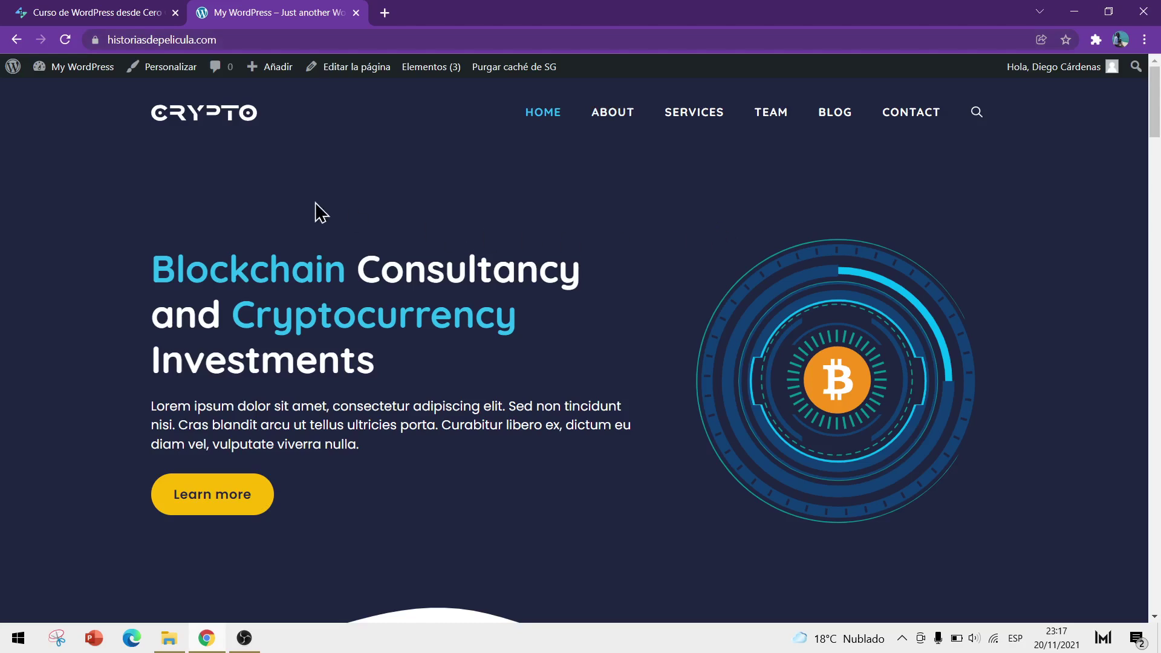
- Open the site's admin dashboard and go to the list of installed plugins
{"action": "mouse_move", "coordinate": [83, 71]}
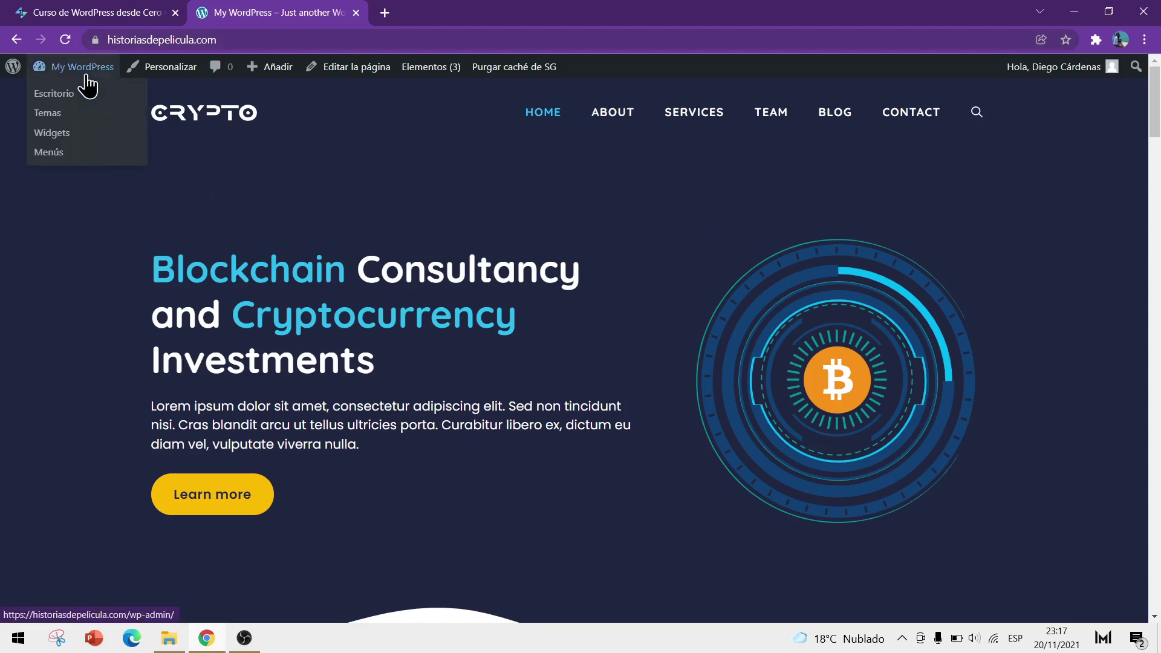
{"action": "left_click", "coordinate": [54, 95]}
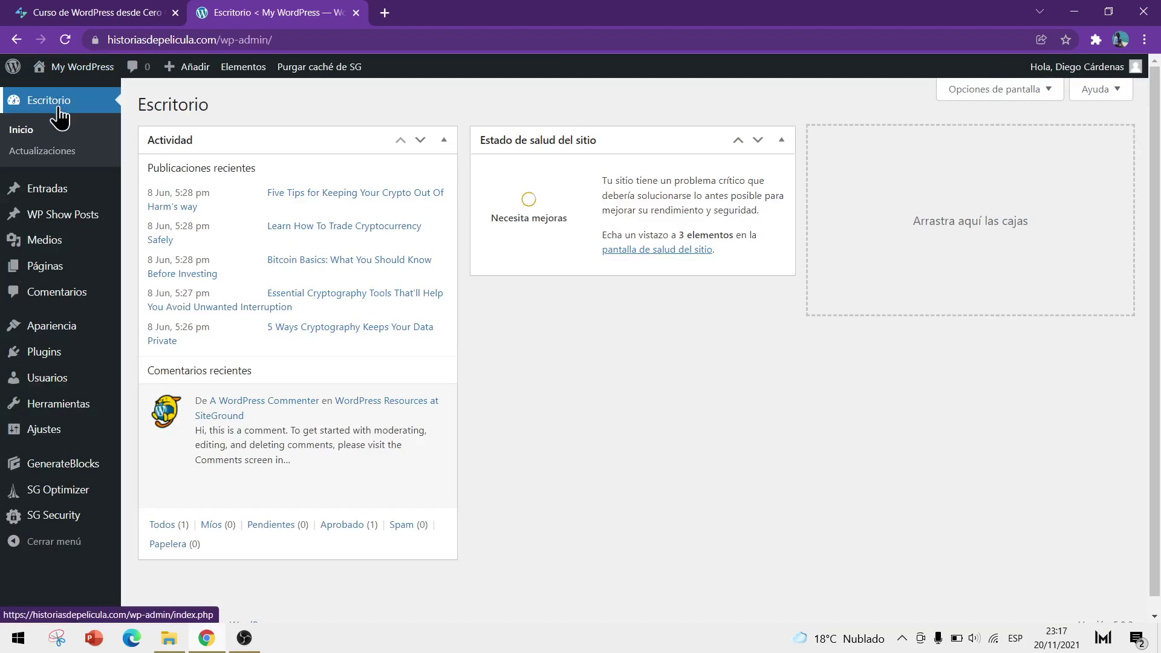
{"action": "left_click", "coordinate": [45, 357]}
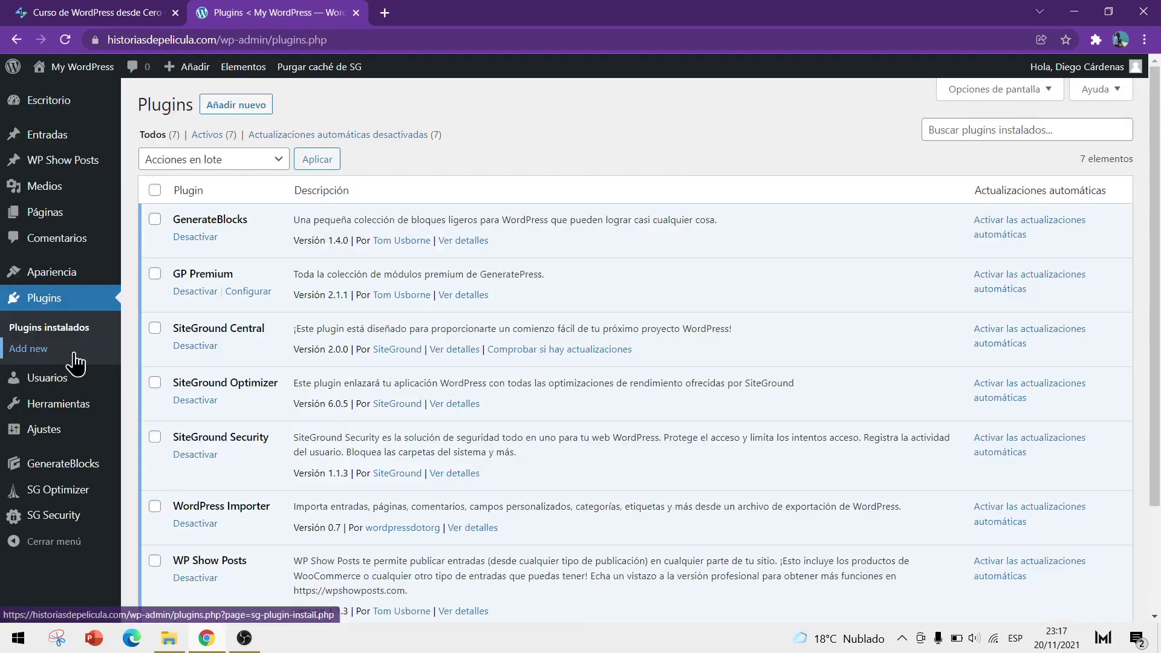
- Examine the list of installed plugins, pointing out the GP Premium entry
{"action": "scroll", "coordinate": [224, 258], "scroll_direction": "down", "scroll_amount": 3}
{"action": "scroll", "coordinate": [252, 371], "scroll_direction": "up", "scroll_amount": 3}
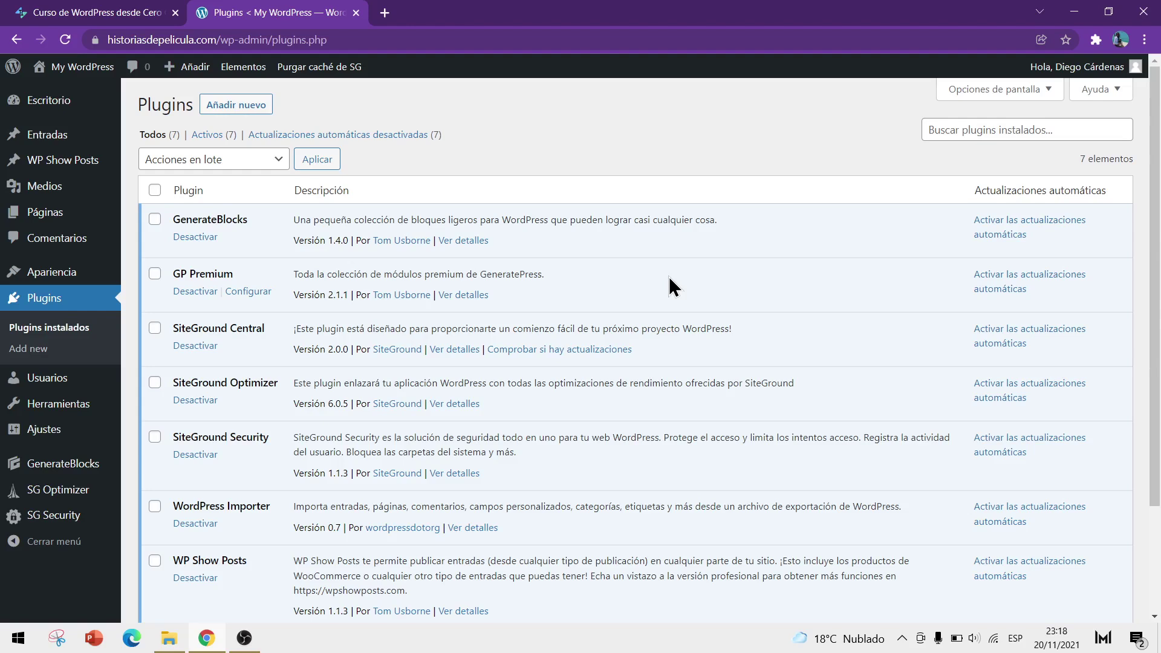
{"action": "scroll", "coordinate": [669, 277], "scroll_direction": "down", "scroll_amount": 1}
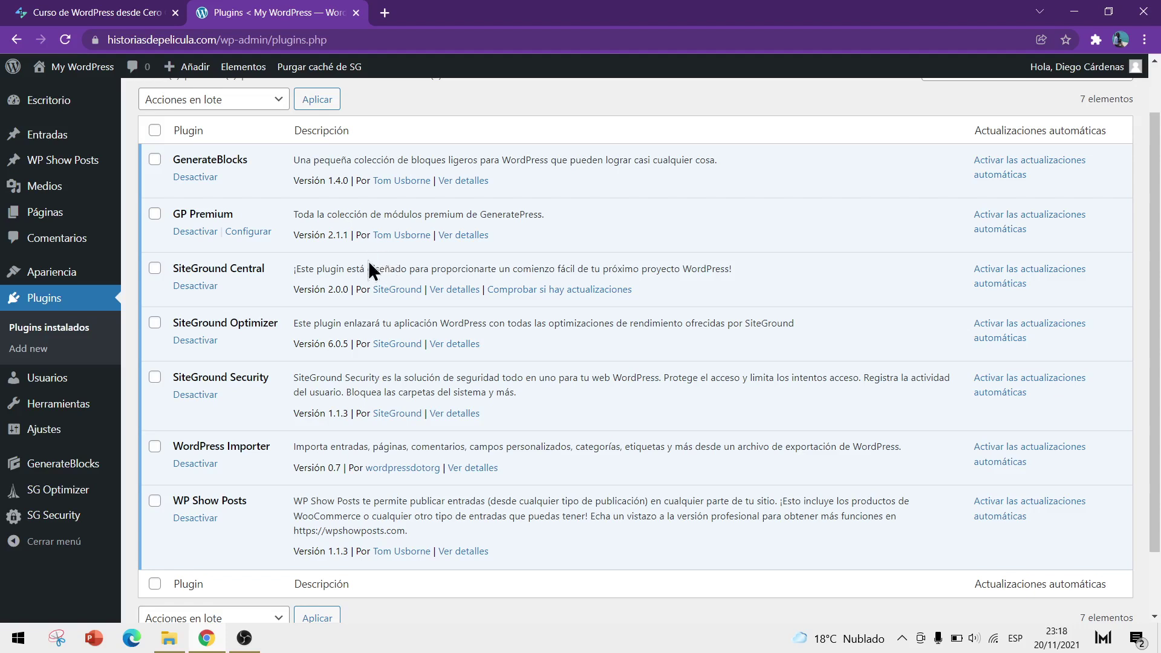
{"action": "left_click_drag", "start_coordinate": [231, 214], "coordinate": [173, 223]}
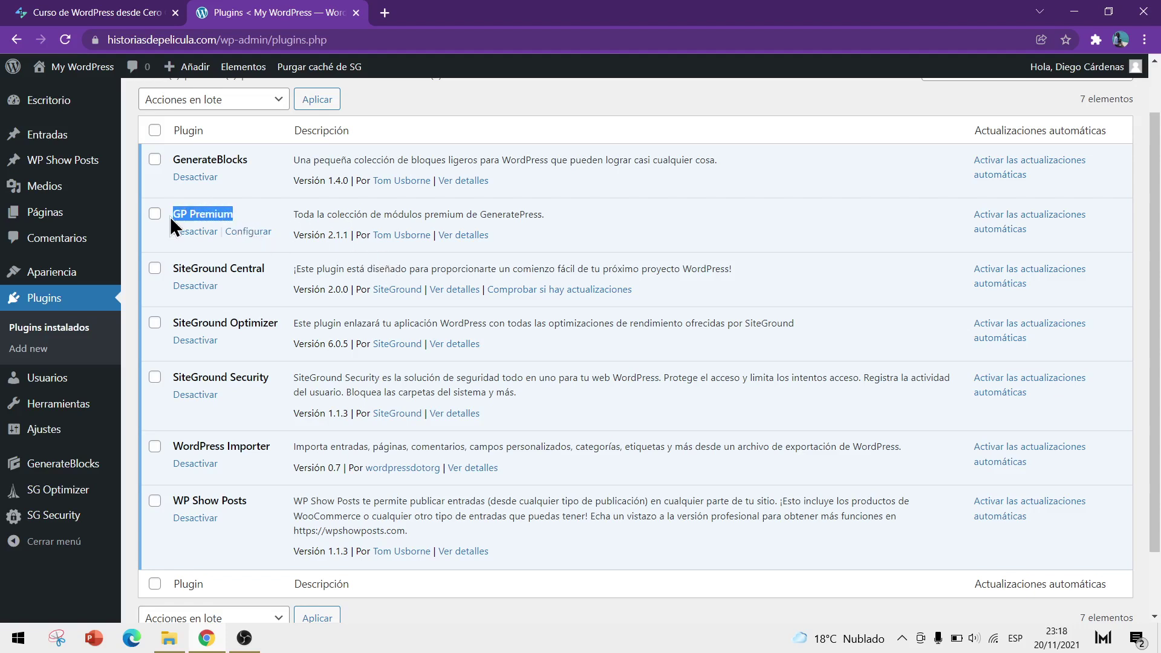
{"action": "left_click", "coordinate": [237, 212]}
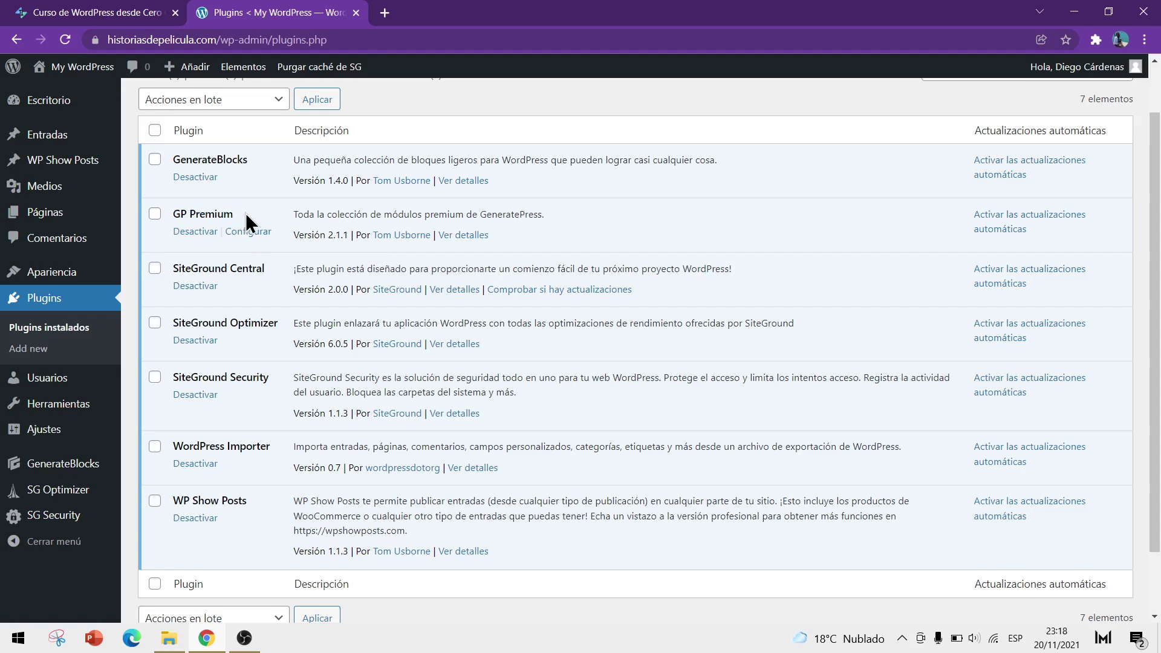
{"action": "scroll", "coordinate": [245, 213], "scroll_direction": "up", "scroll_amount": 2}
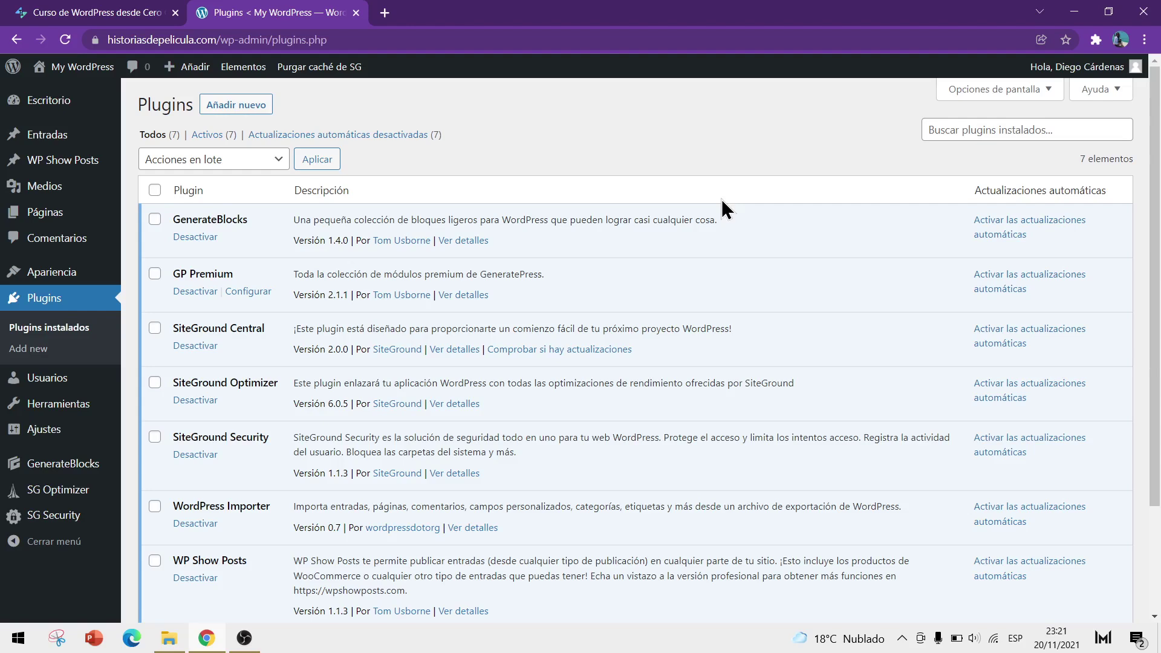
- Open the page for adding new plugins and browse the plugins from the WordPress directory
{"action": "left_click", "coordinate": [242, 109]}
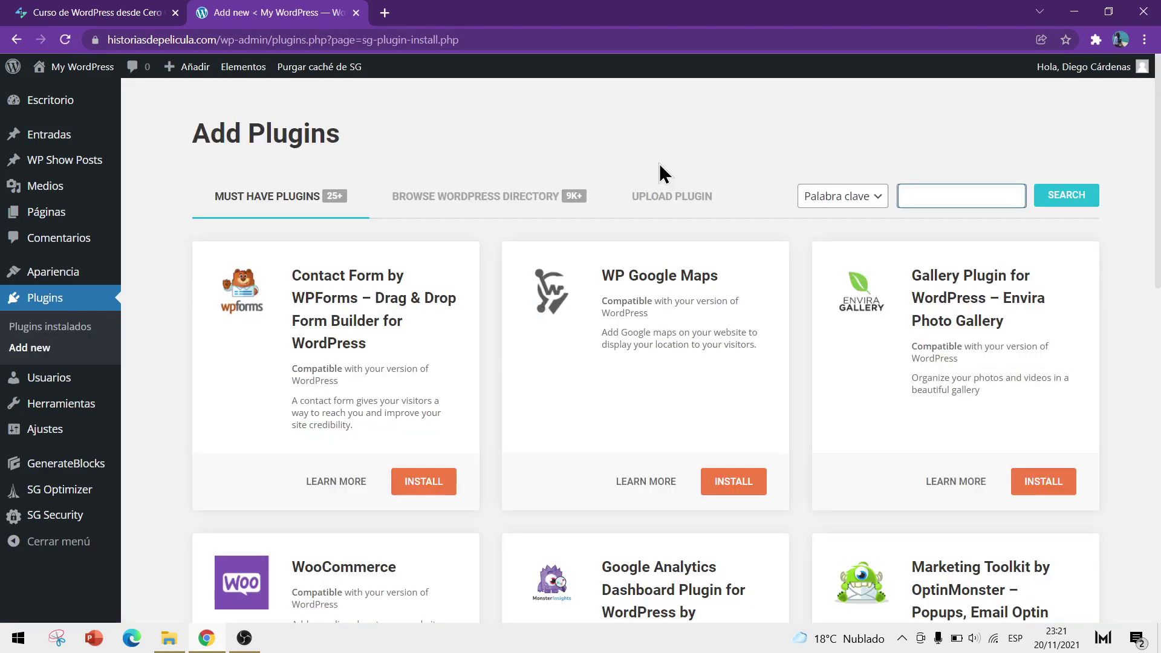
{"action": "left_click", "coordinate": [532, 197]}
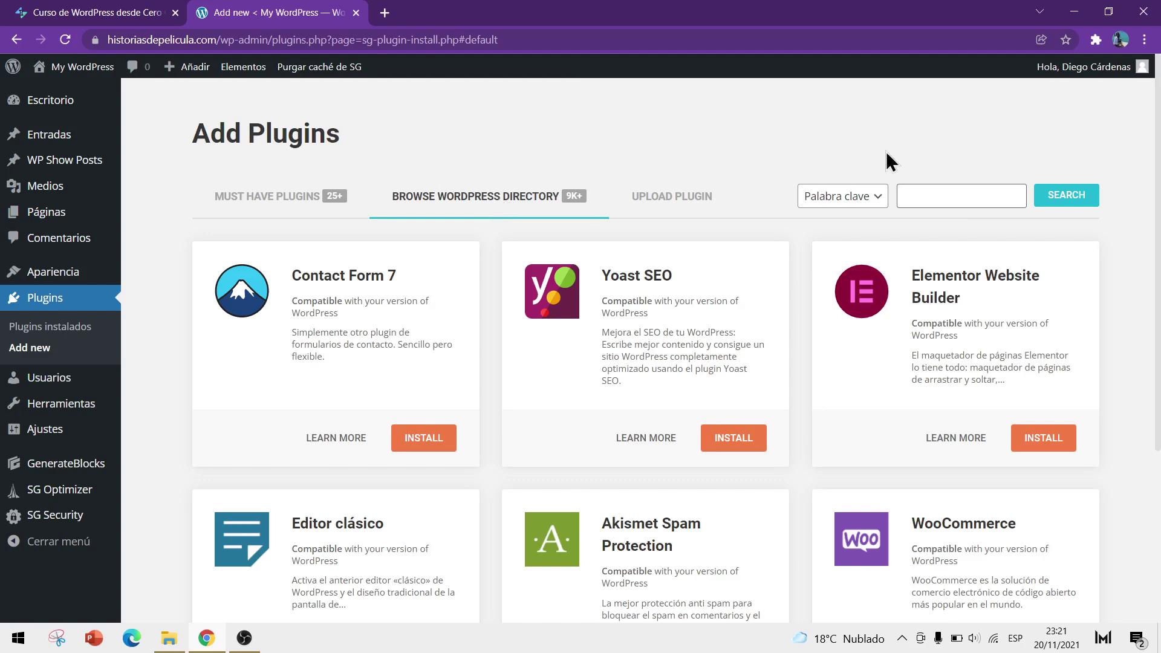
{"action": "scroll", "coordinate": [159, 245], "scroll_direction": "down", "scroll_amount": 4}
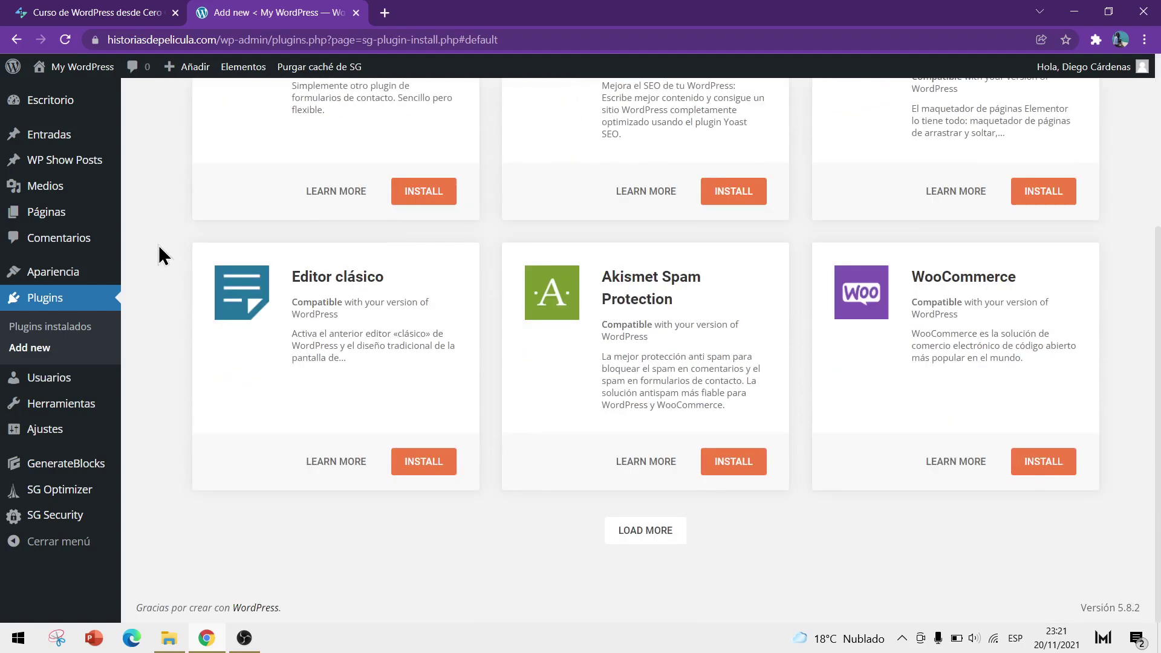
{"action": "scroll", "coordinate": [158, 245], "scroll_direction": "up", "scroll_amount": 4}
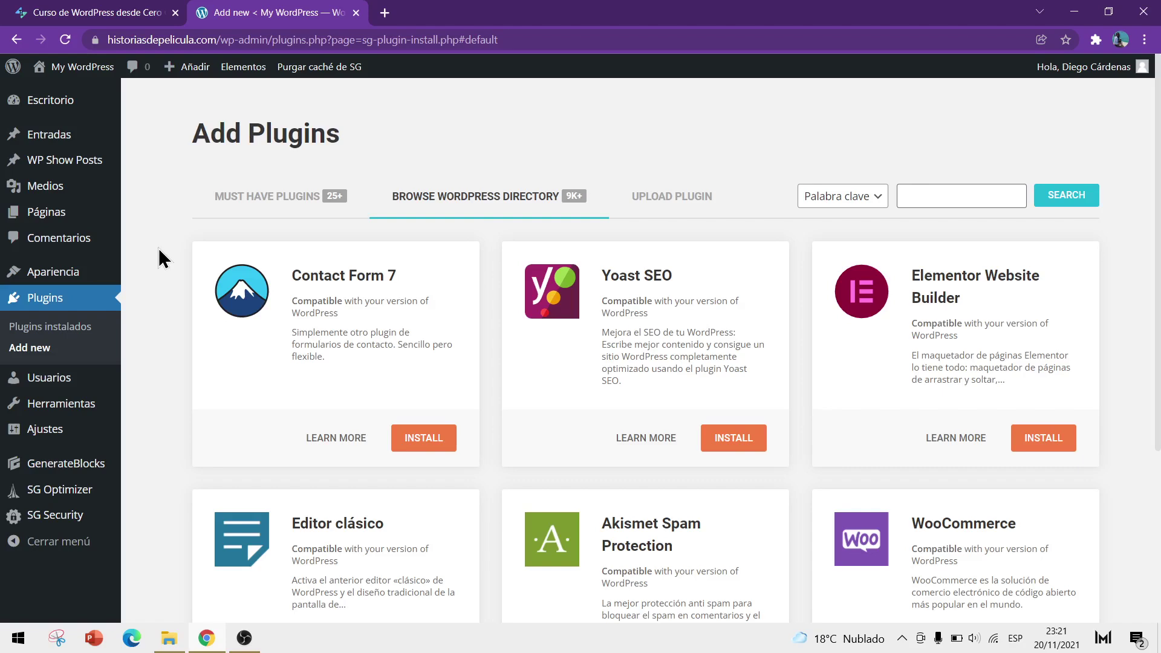
- Return to the installed plugins and deactivate SiteGround Central
{"action": "left_click", "coordinate": [31, 297]}
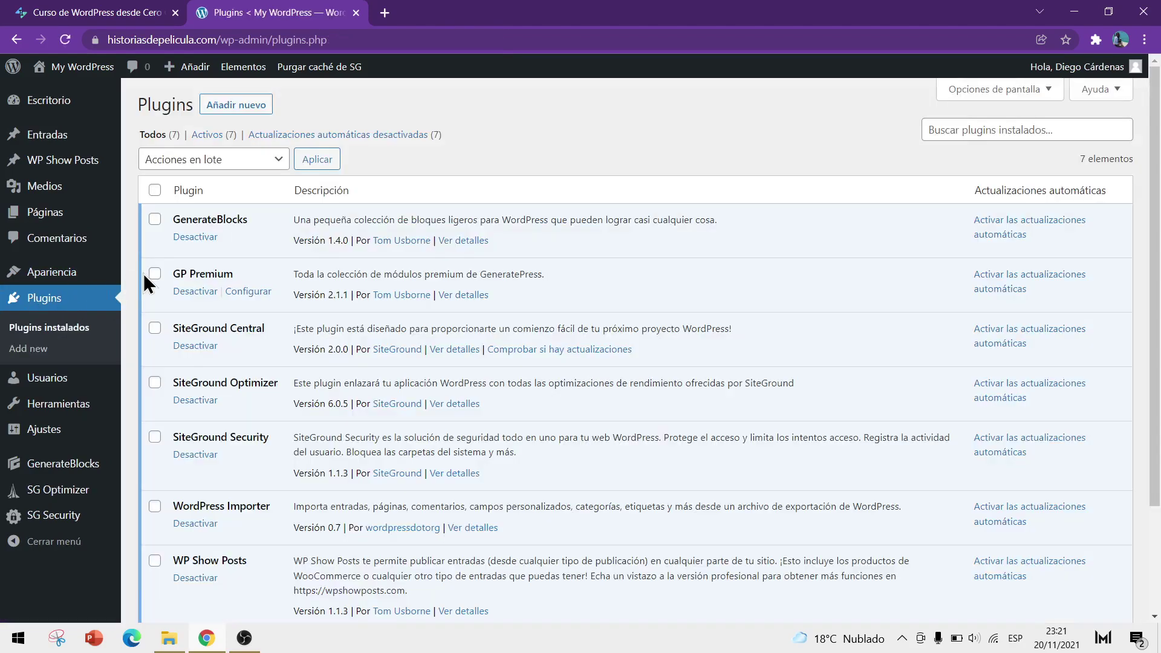
{"action": "scroll", "coordinate": [143, 273], "scroll_direction": "down", "scroll_amount": 3}
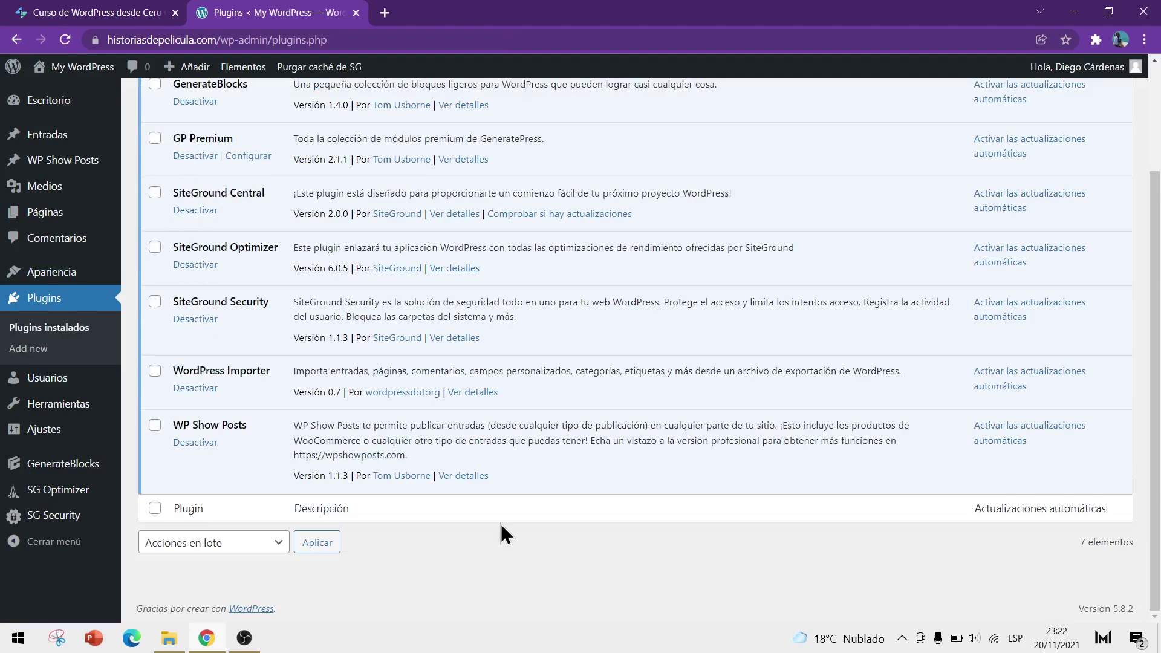
{"action": "scroll", "coordinate": [502, 534], "scroll_direction": "up", "scroll_amount": 3}
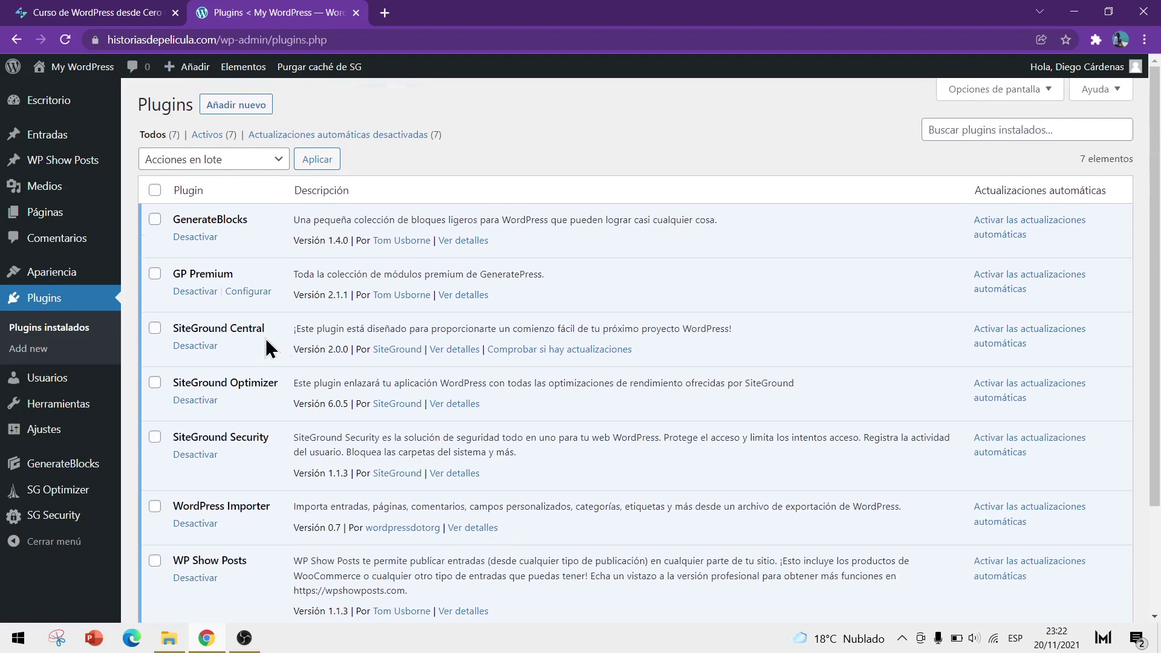
{"action": "left_click", "coordinate": [195, 347]}
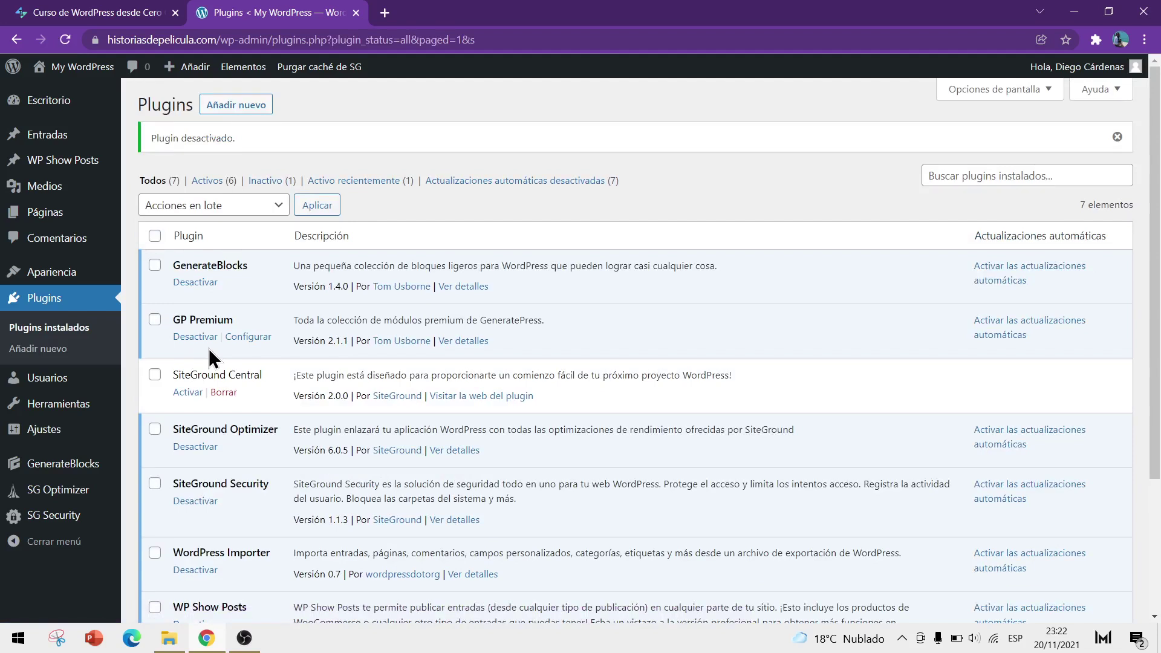
- Open the site's theme management page in a new browser tab and switch to it
{"action": "mouse_move", "coordinate": [99, 272]}
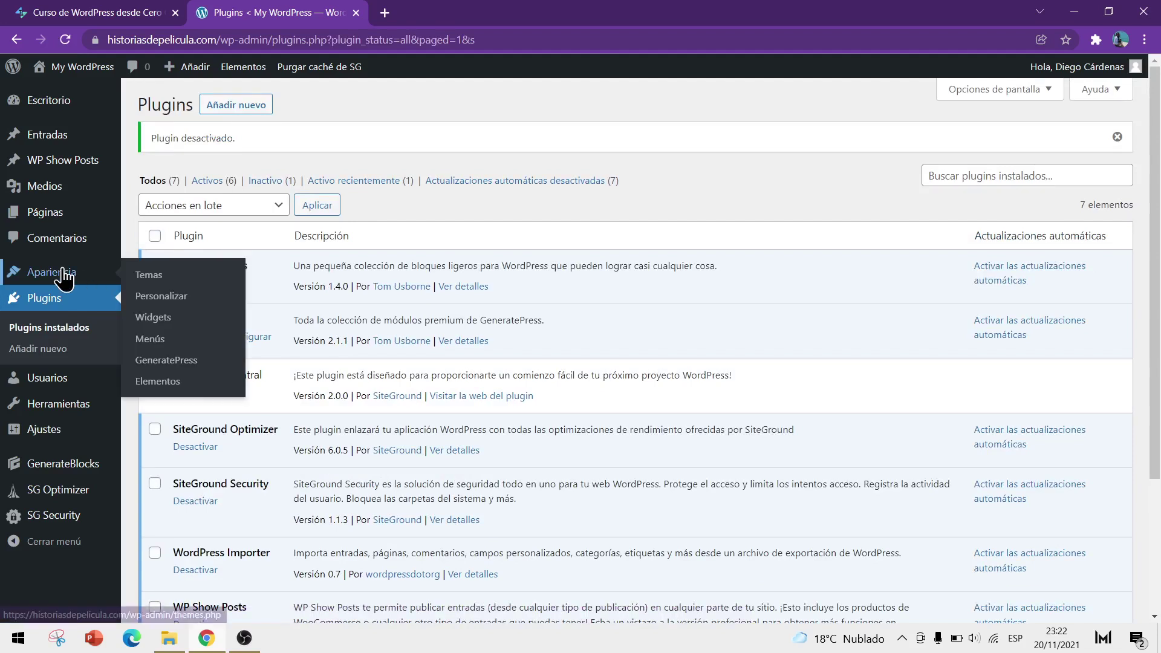
{"action": "right_click", "coordinate": [156, 283]}
{"action": "left_click", "coordinate": [193, 287]}
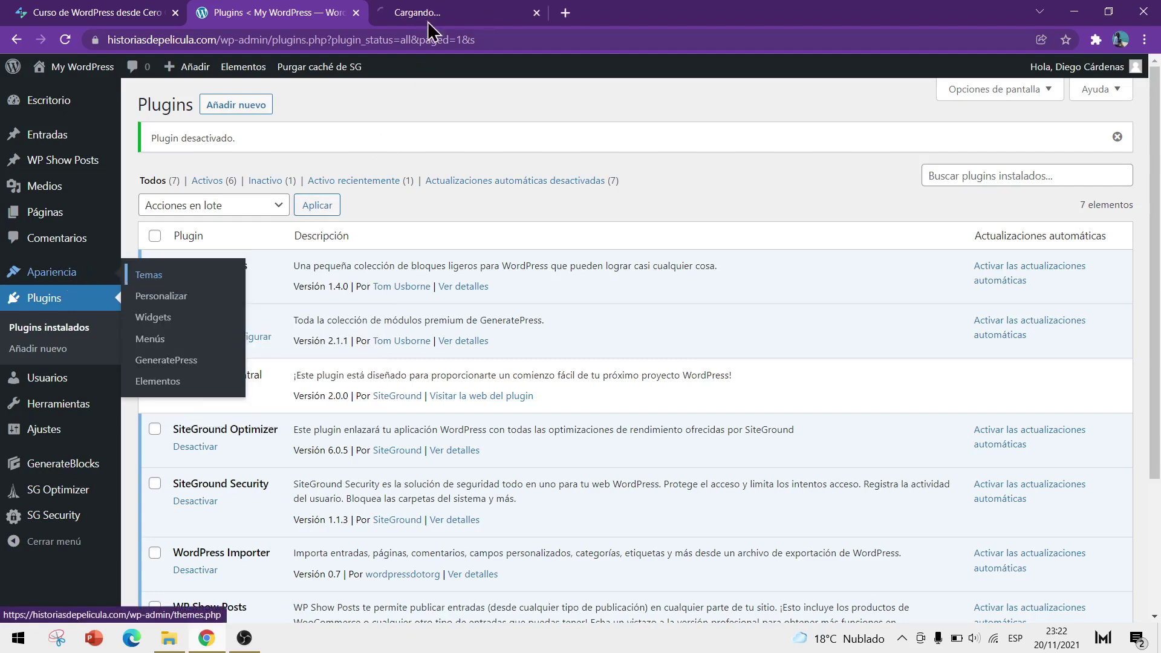
{"action": "left_click", "coordinate": [443, 12]}
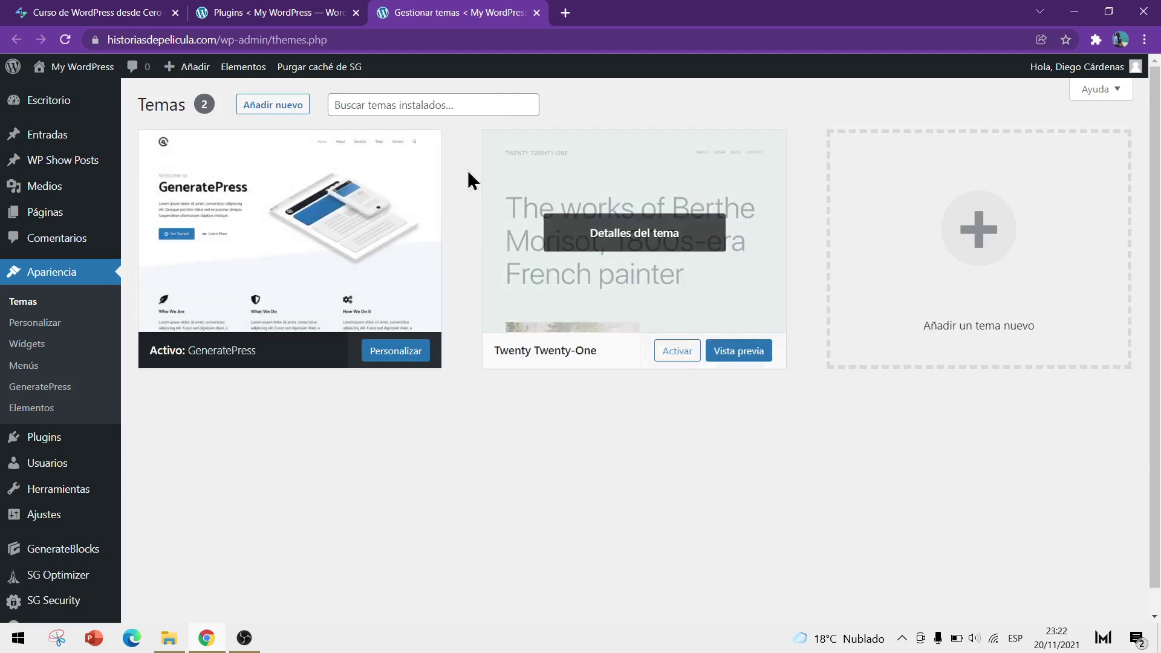
- Go back to the plugin list and open the Añadir plugins page in a separate tab to view its featured plugins
{"action": "left_click", "coordinate": [296, 12]}
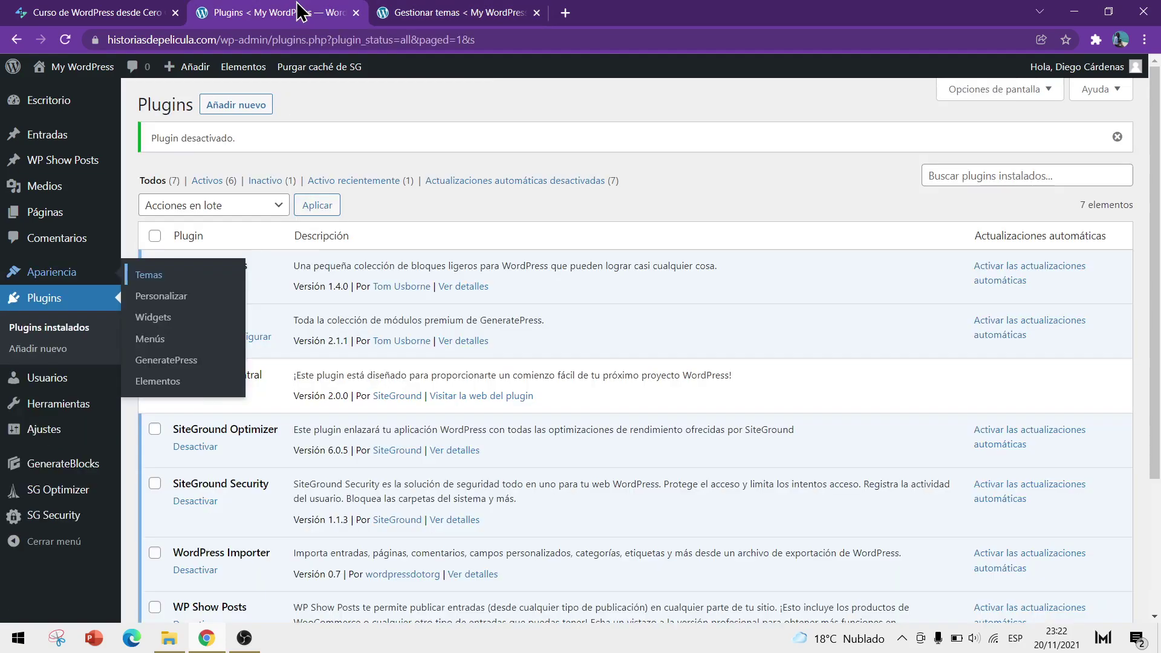
{"action": "left_click", "coordinate": [249, 104]}
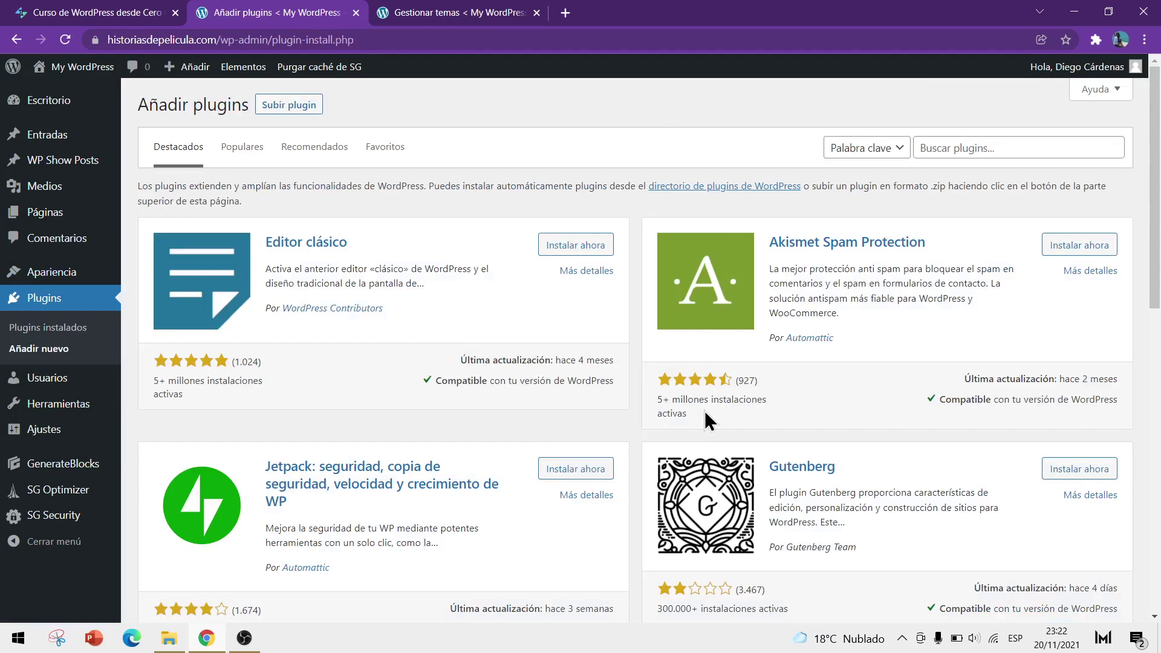
{"action": "left_click", "coordinate": [16, 40]}
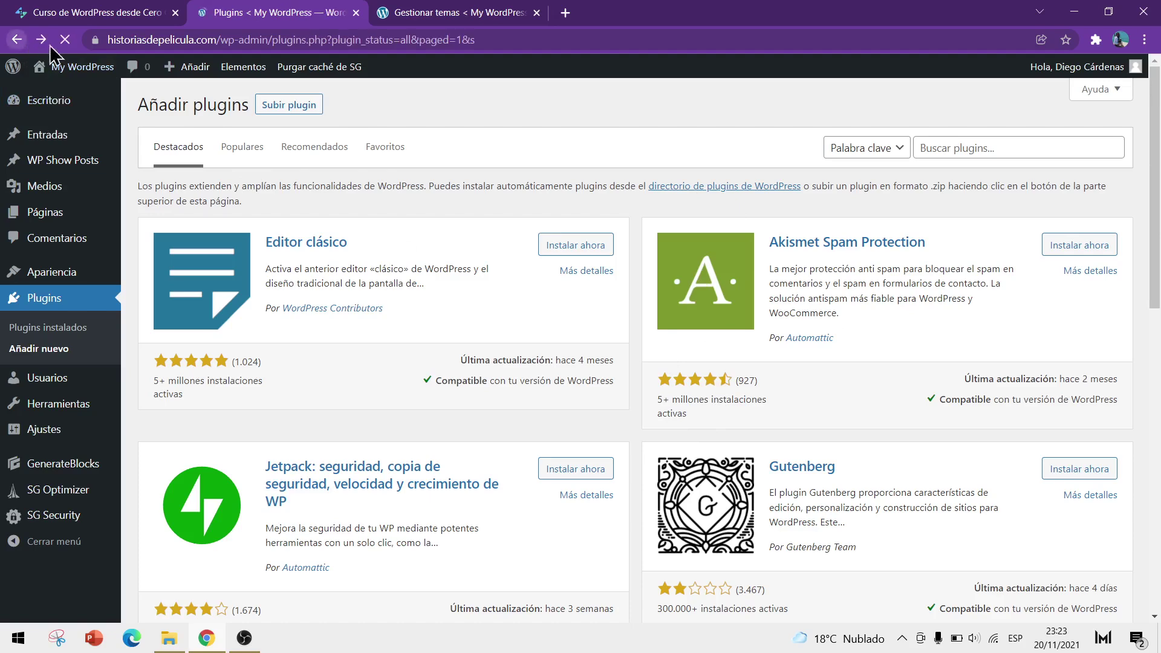
{"action": "left_click", "coordinate": [65, 40]}
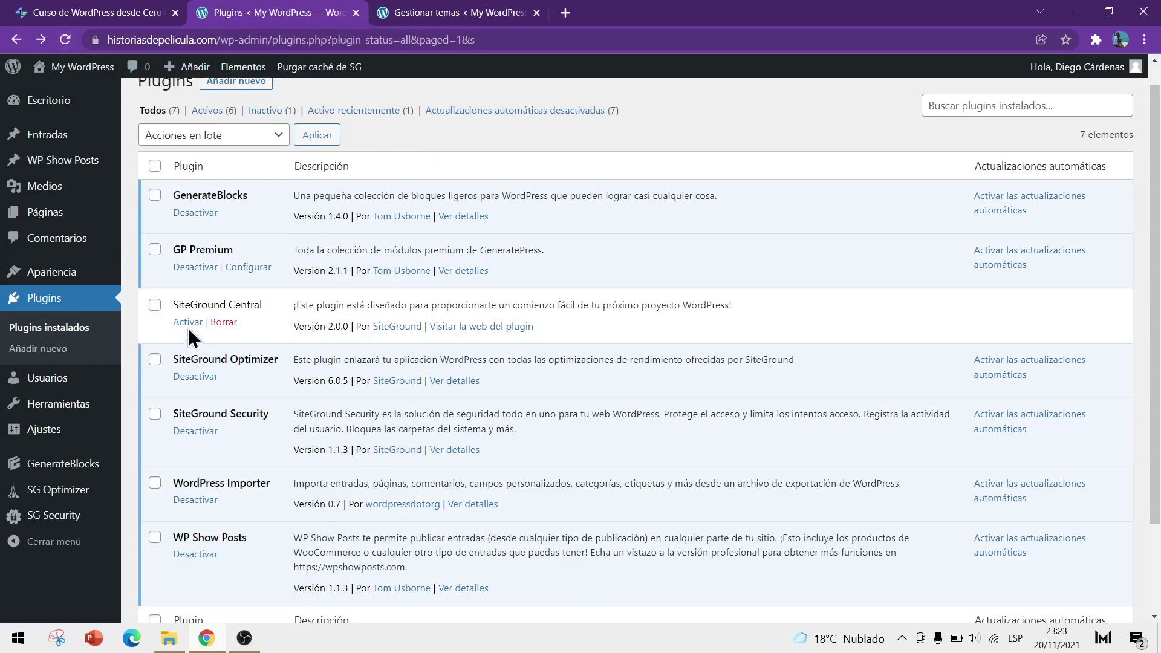
{"action": "scroll", "coordinate": [199, 296], "scroll_direction": "up", "scroll_amount": 1}
{"action": "right_click", "coordinate": [230, 121]}
{"action": "left_click", "coordinate": [260, 122]}
{"action": "left_click", "coordinate": [604, 12]}
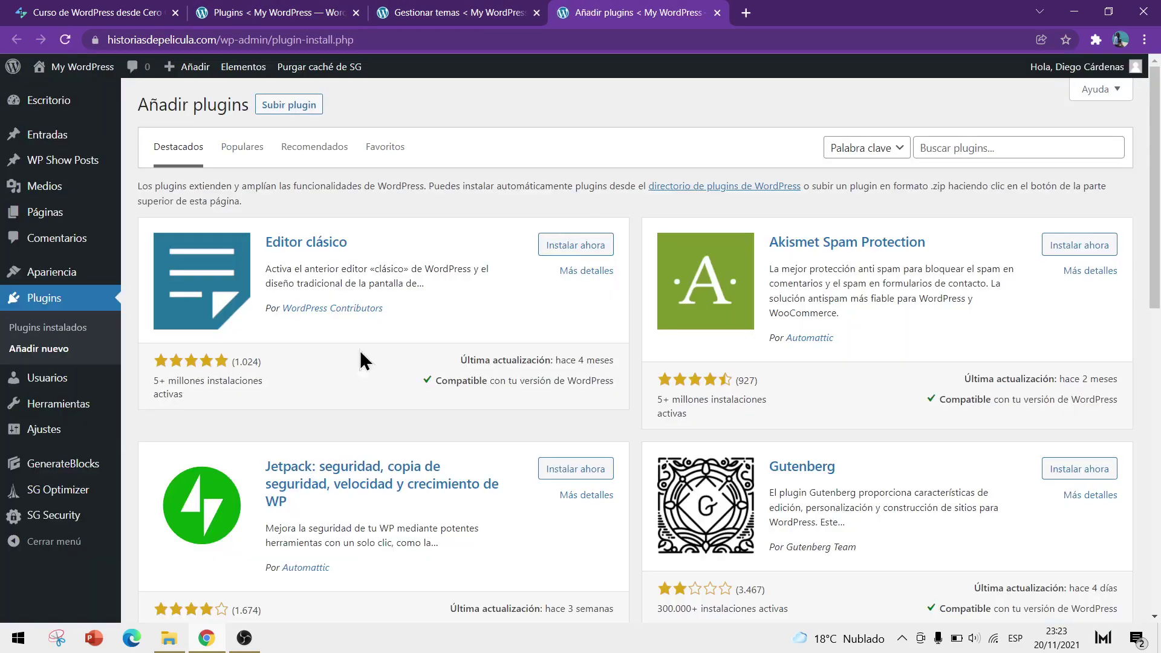
- Reactivate SiteGround Central and view the add-plugins page in a new tab with that plugin active
{"action": "left_click", "coordinate": [283, 12]}
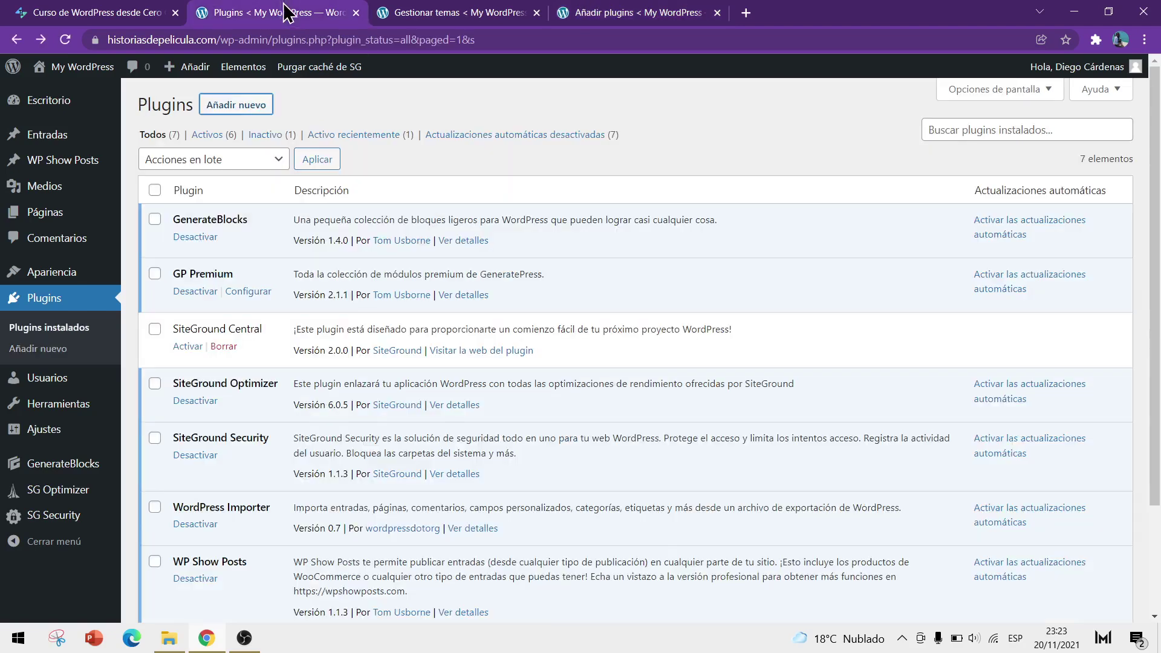
{"action": "left_click", "coordinate": [187, 347]}
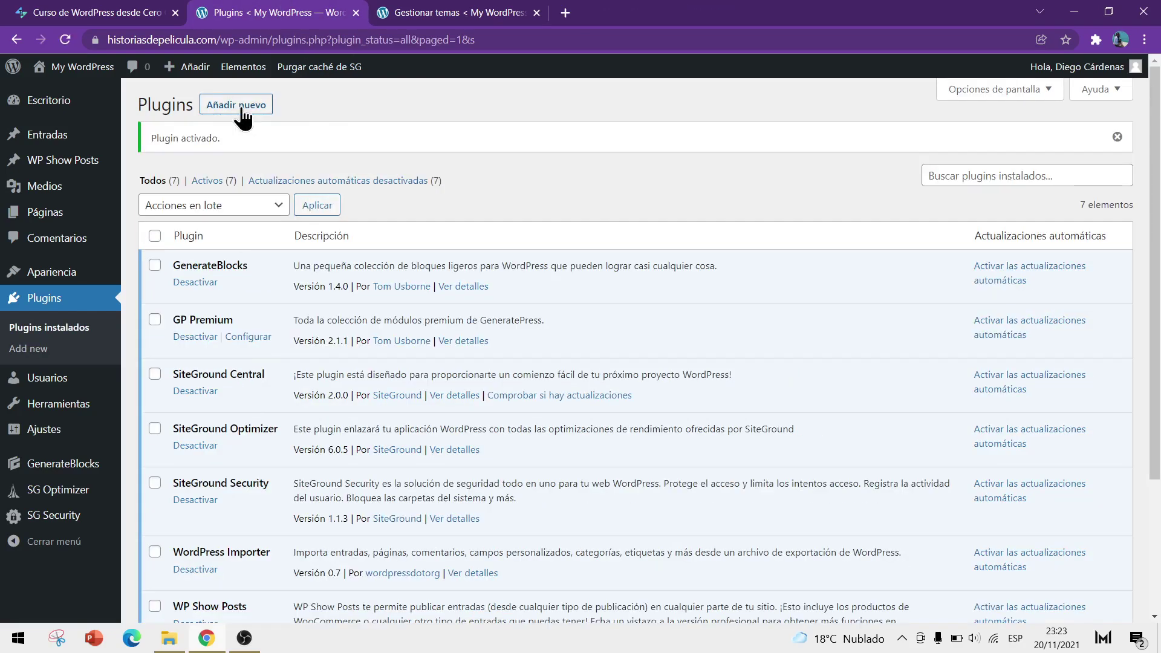
{"action": "right_click", "coordinate": [243, 109]}
{"action": "left_click", "coordinate": [277, 116]}
{"action": "left_click", "coordinate": [615, 13]}
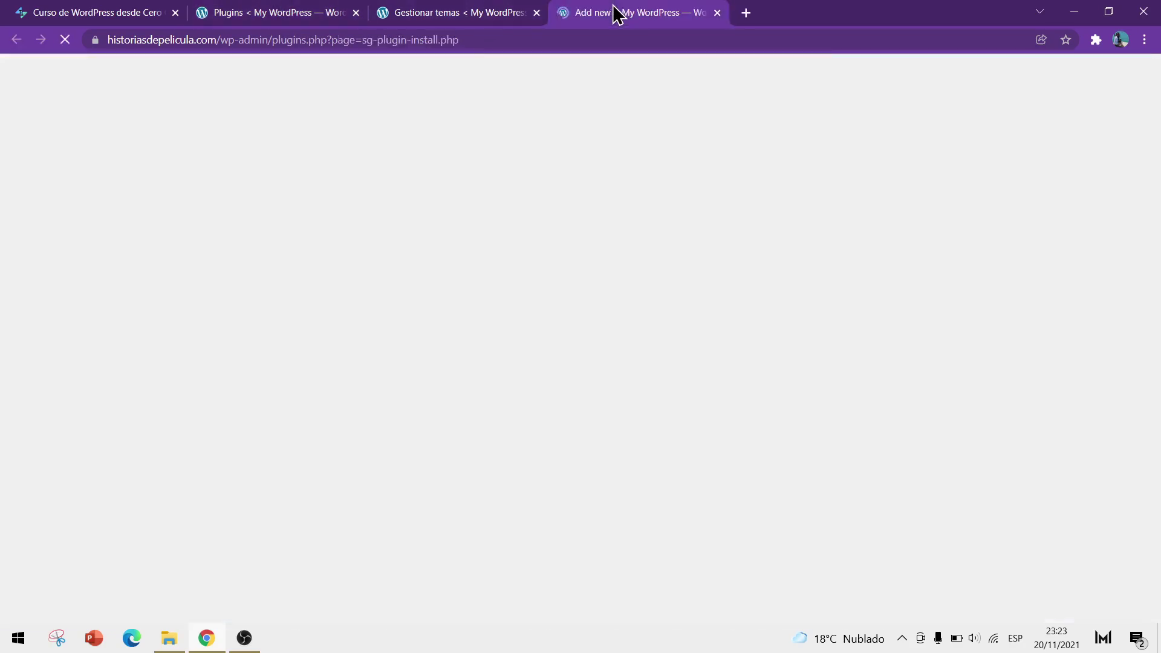
{"action": "scroll", "coordinate": [772, 200], "scroll_direction": "down", "scroll_amount": 6}
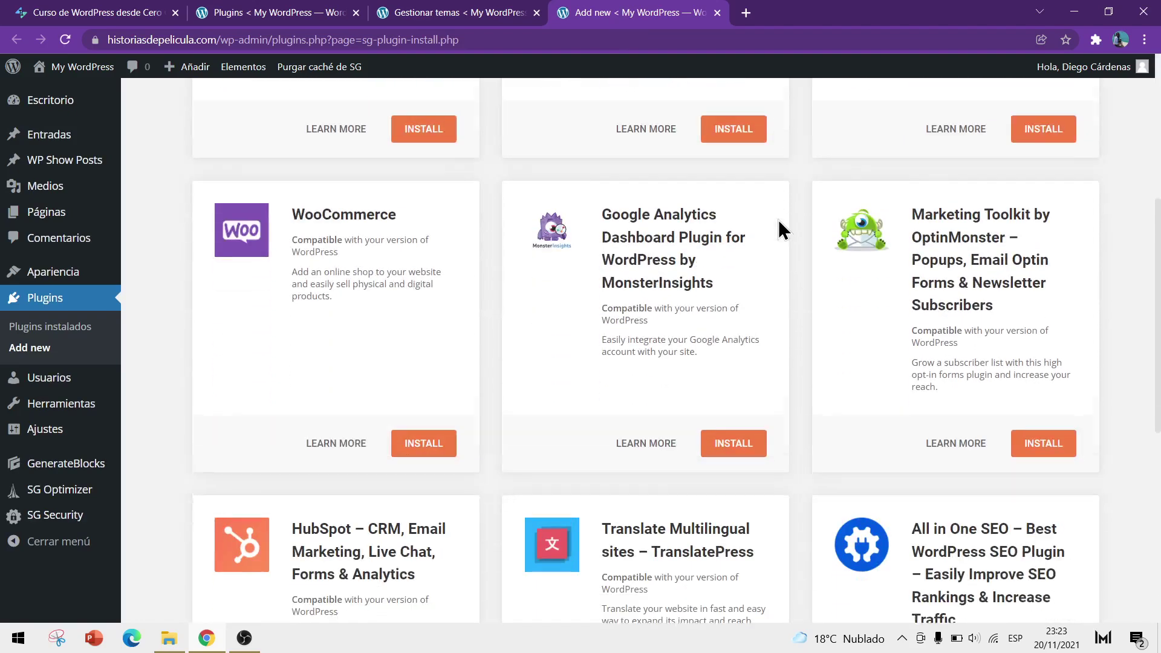
{"action": "scroll", "coordinate": [800, 333], "scroll_direction": "up", "scroll_amount": 6}
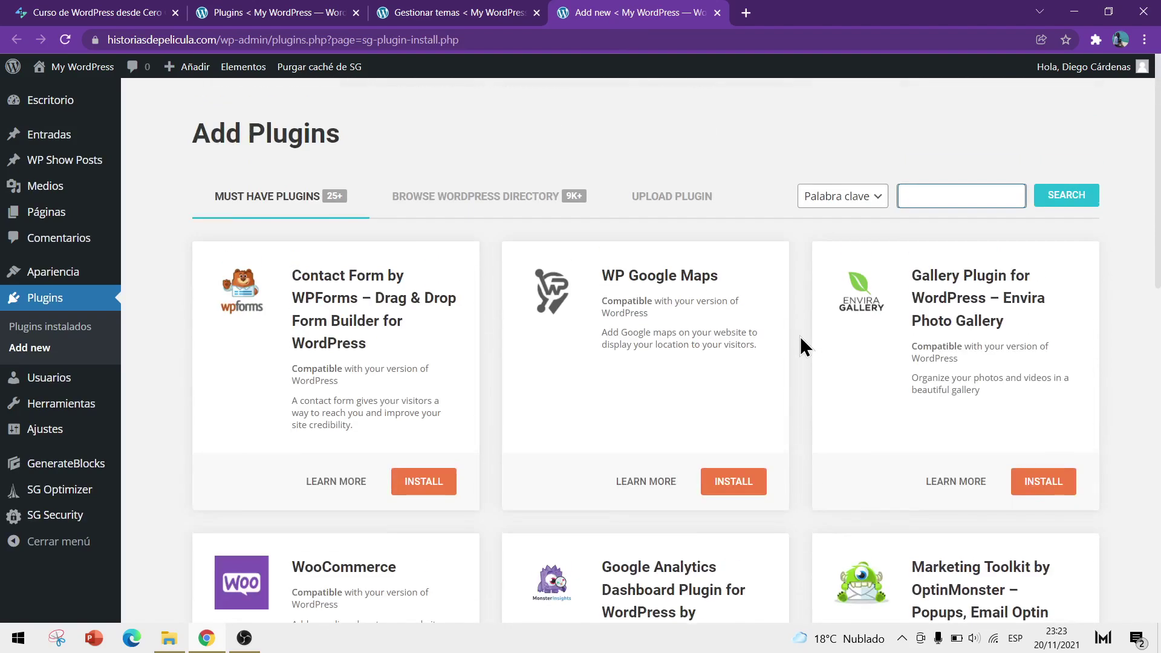
- Close the Add Plugins tab and deactivate SiteGround Central again from the installed plugins list
{"action": "left_click", "coordinate": [717, 13]}
{"action": "left_click", "coordinate": [242, 12]}
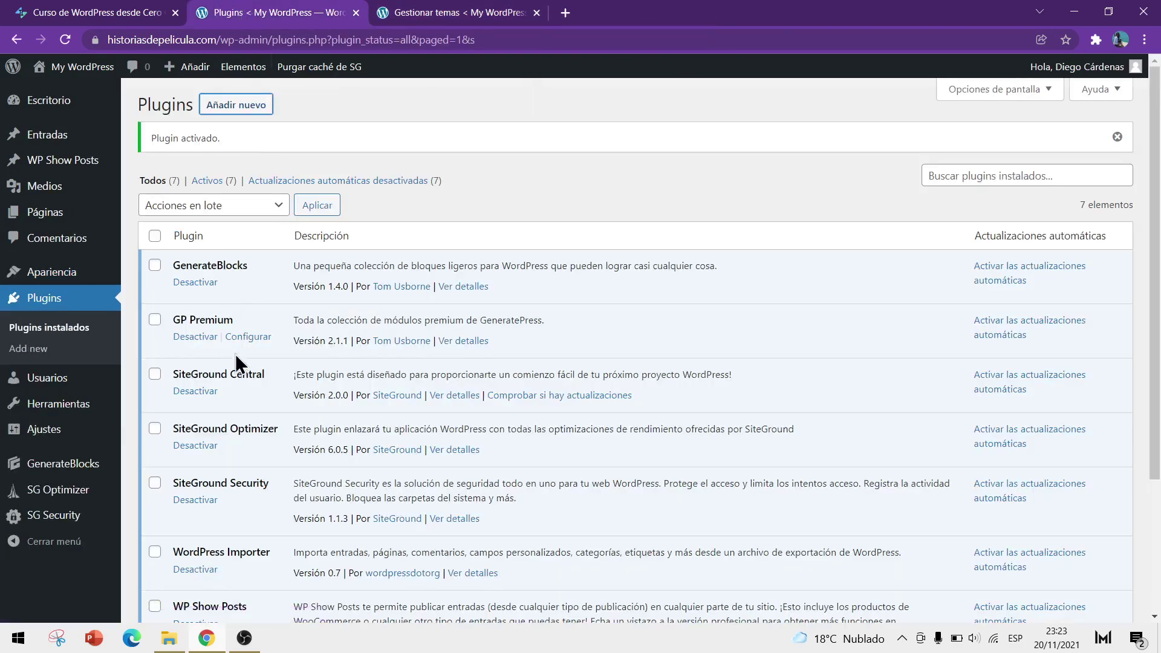
{"action": "left_click", "coordinate": [208, 392]}
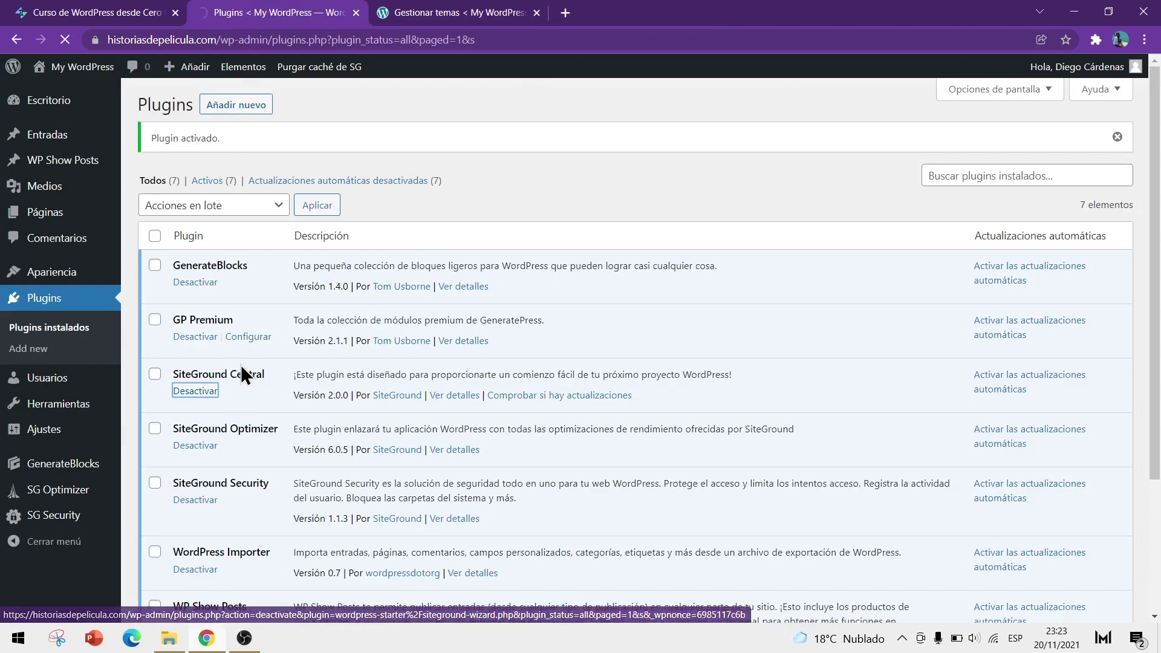
- Delete the deactivated SiteGround Central plugin and accept the deletion
{"action": "left_click", "coordinate": [231, 397]}
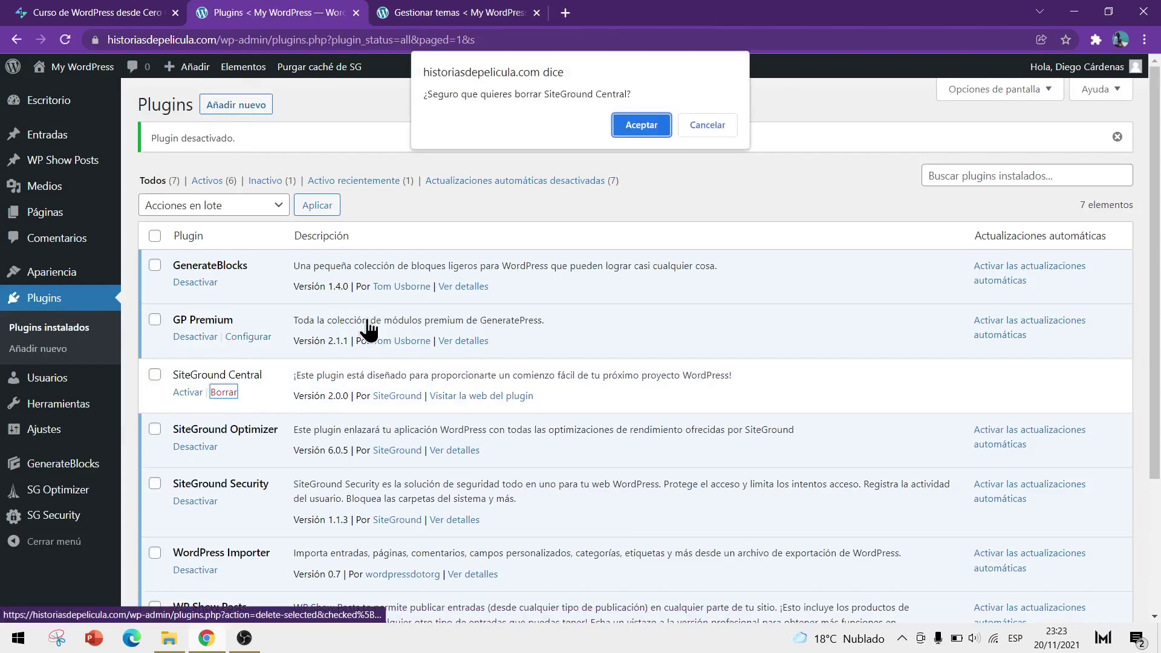
{"action": "left_click", "coordinate": [651, 125]}
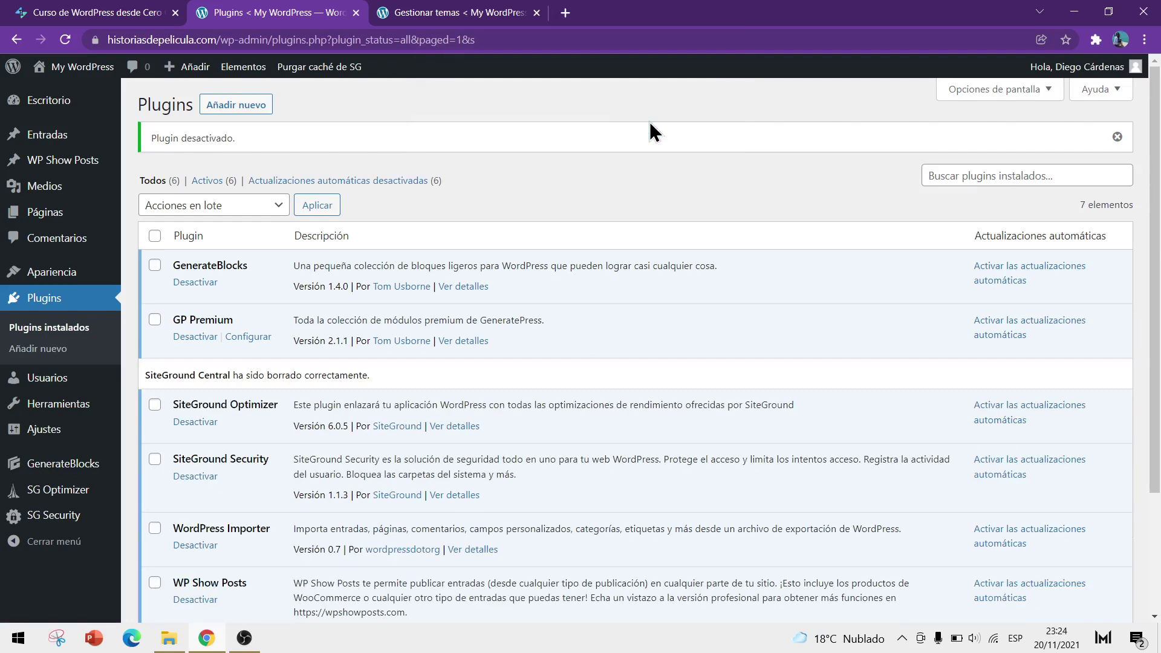
- Deactivate the WordPress Importer plugin in the installed plugins list and delete it
{"action": "scroll", "coordinate": [650, 121], "scroll_direction": "down", "scroll_amount": 3}
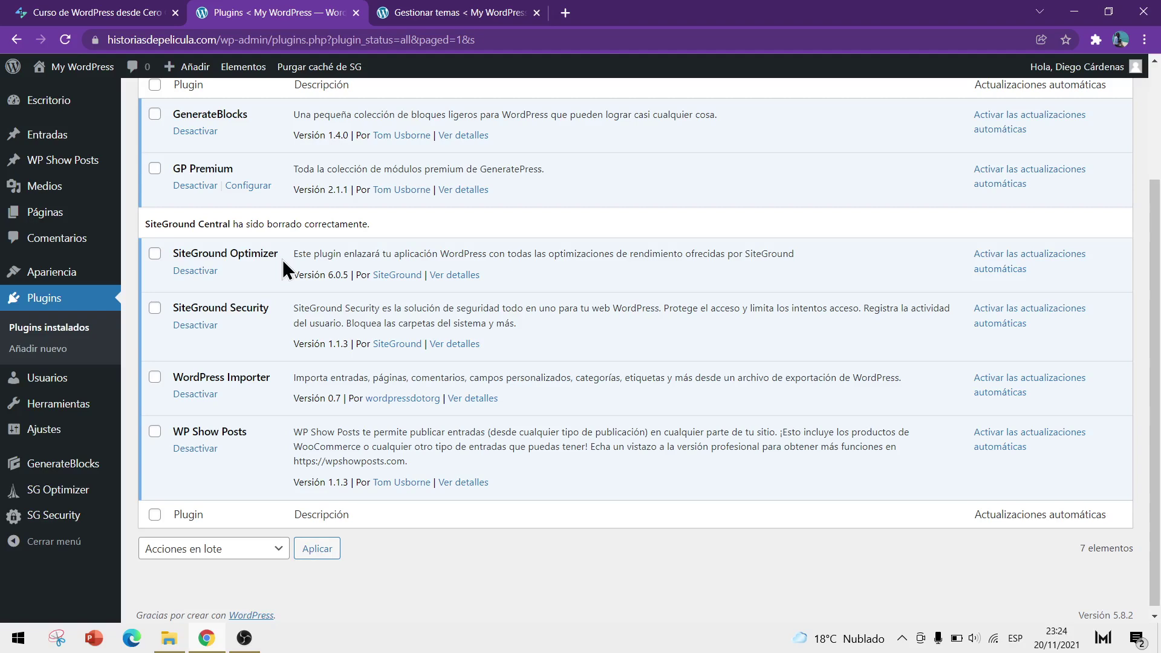
{"action": "scroll", "coordinate": [282, 259], "scroll_direction": "up", "scroll_amount": 1}
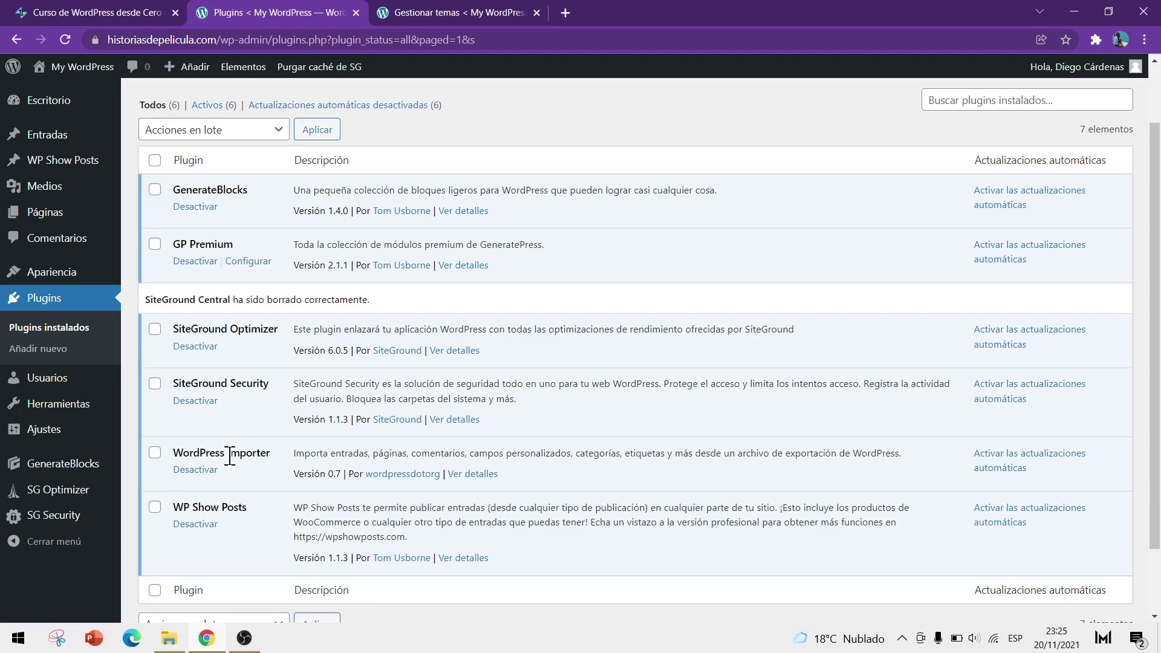
{"action": "left_click", "coordinate": [195, 473]}
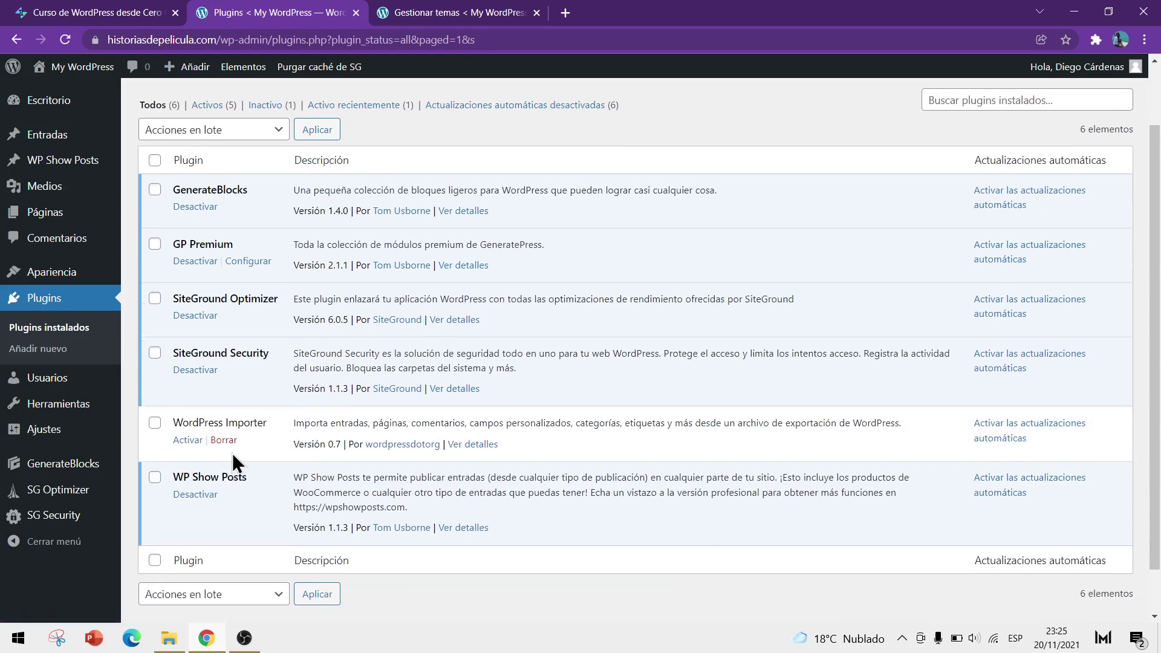
{"action": "left_click", "coordinate": [224, 441]}
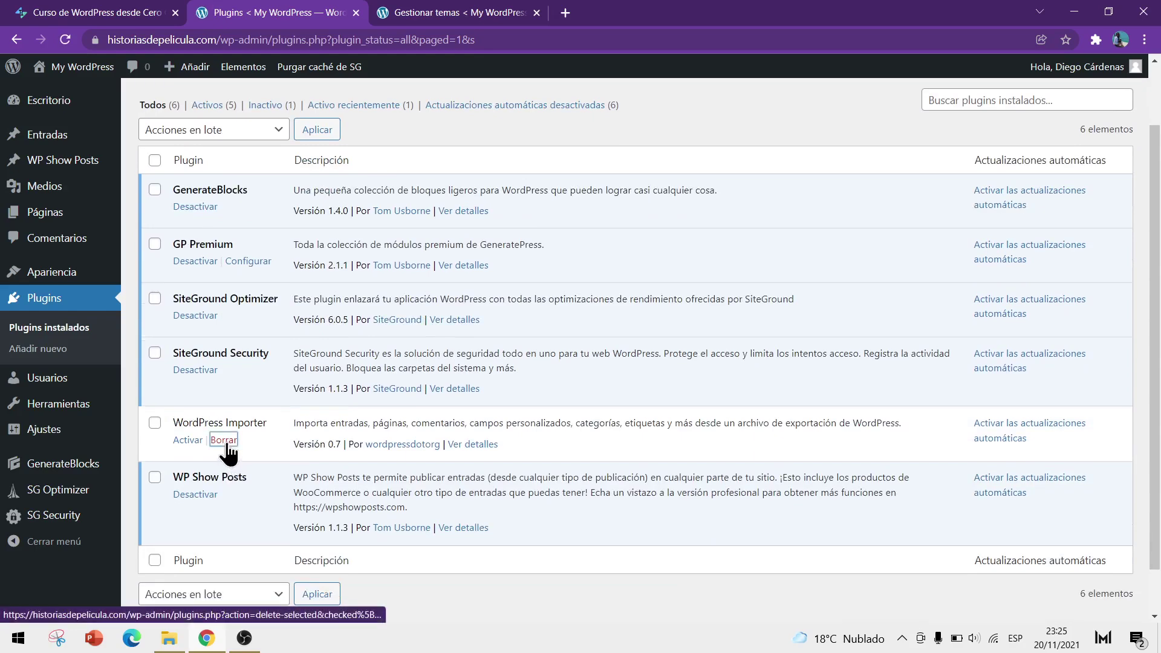
{"action": "left_click", "coordinate": [652, 132]}
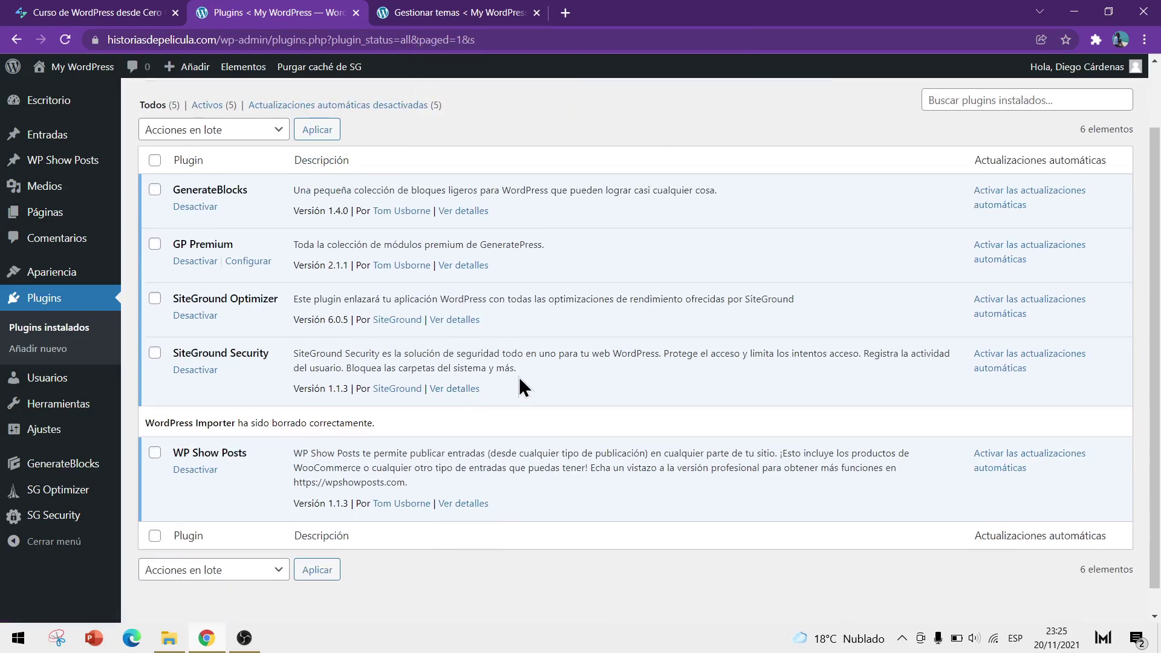
- Examine the wp-admin part of the site's address, which leads to the WordPress administration area
{"action": "scroll", "coordinate": [519, 383], "scroll_direction": "up", "scroll_amount": 1}
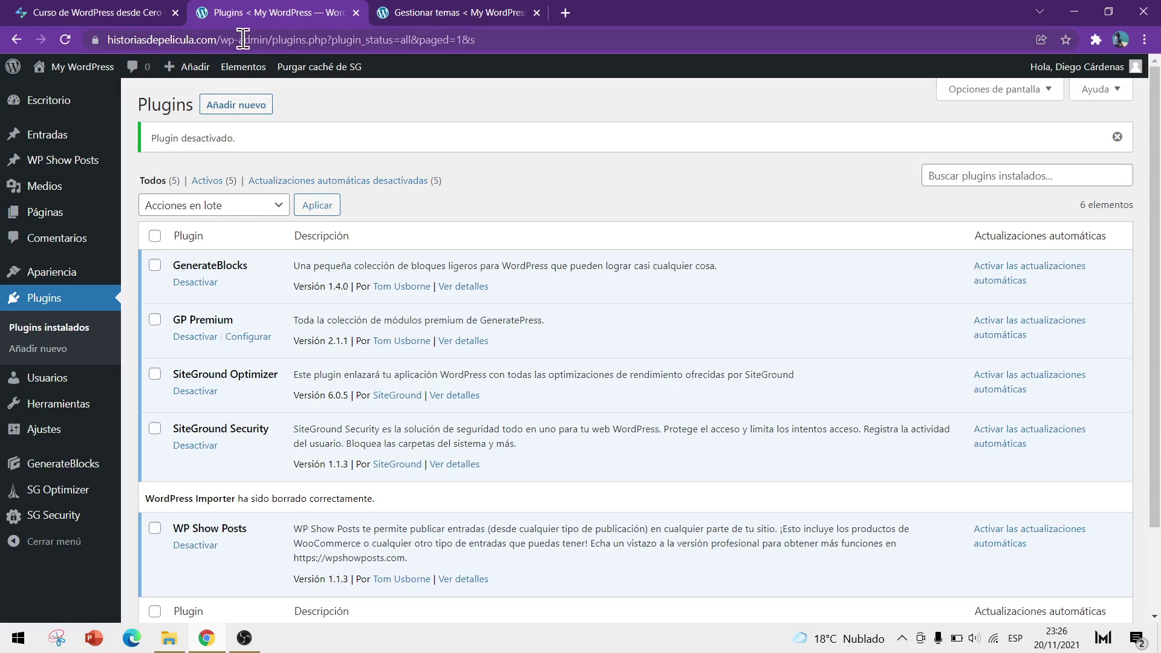
{"action": "left_click_drag", "start_coordinate": [272, 39], "coordinate": [90, 40]}
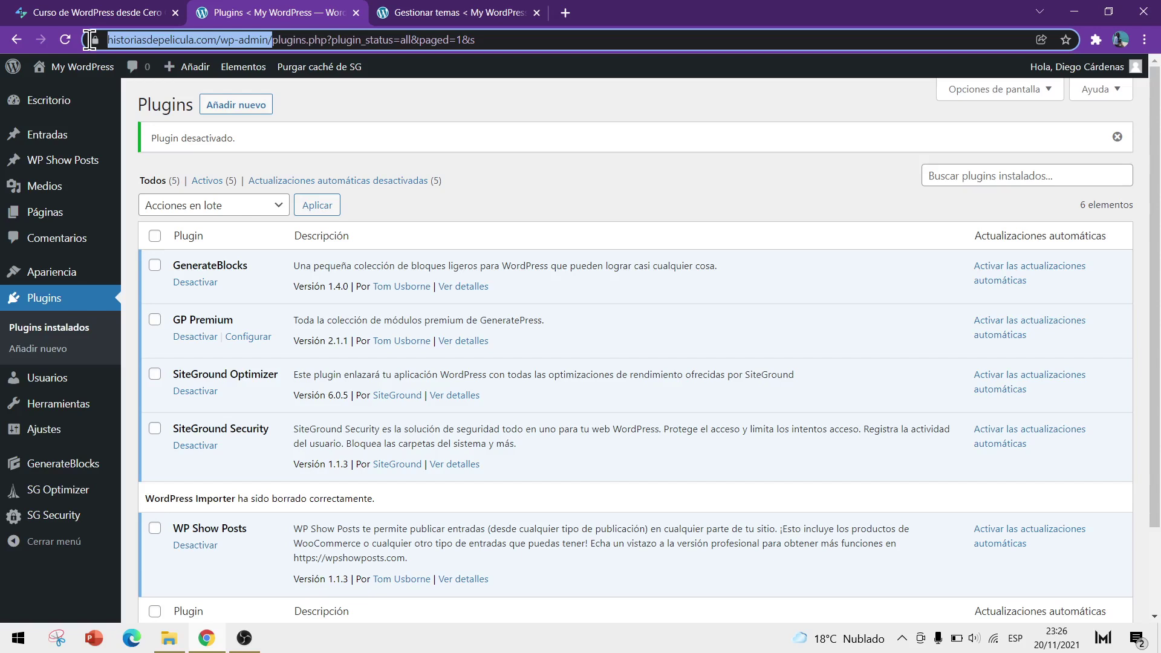
{"action": "left_click", "coordinate": [248, 40]}
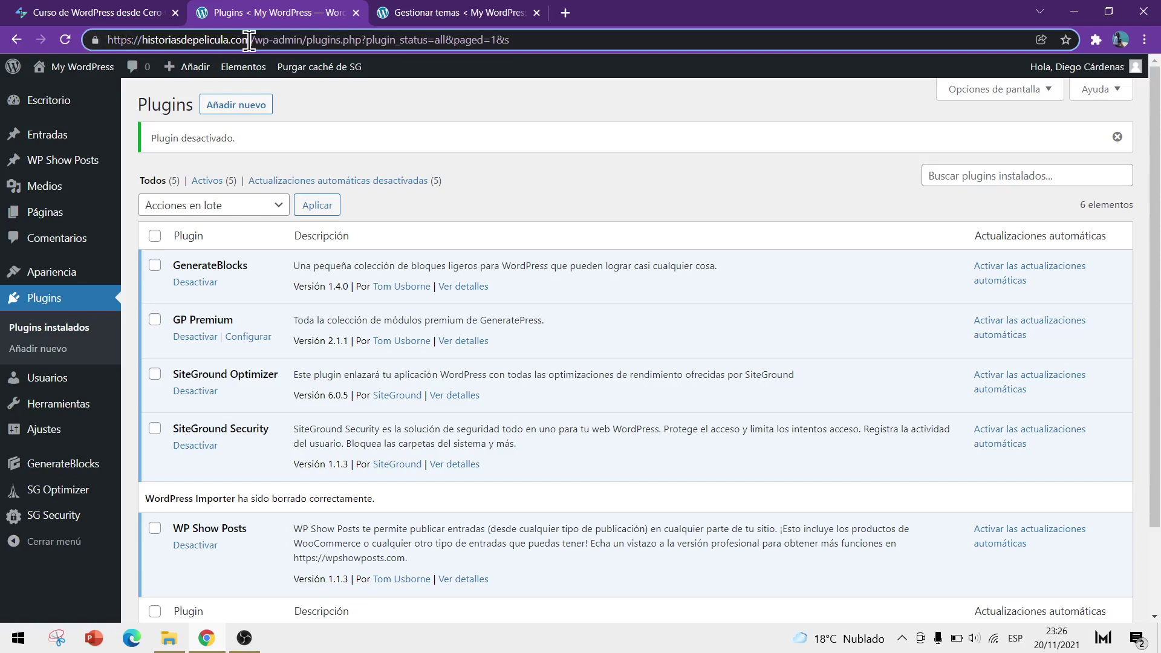
{"action": "left_click_drag", "start_coordinate": [254, 39], "coordinate": [304, 43]}
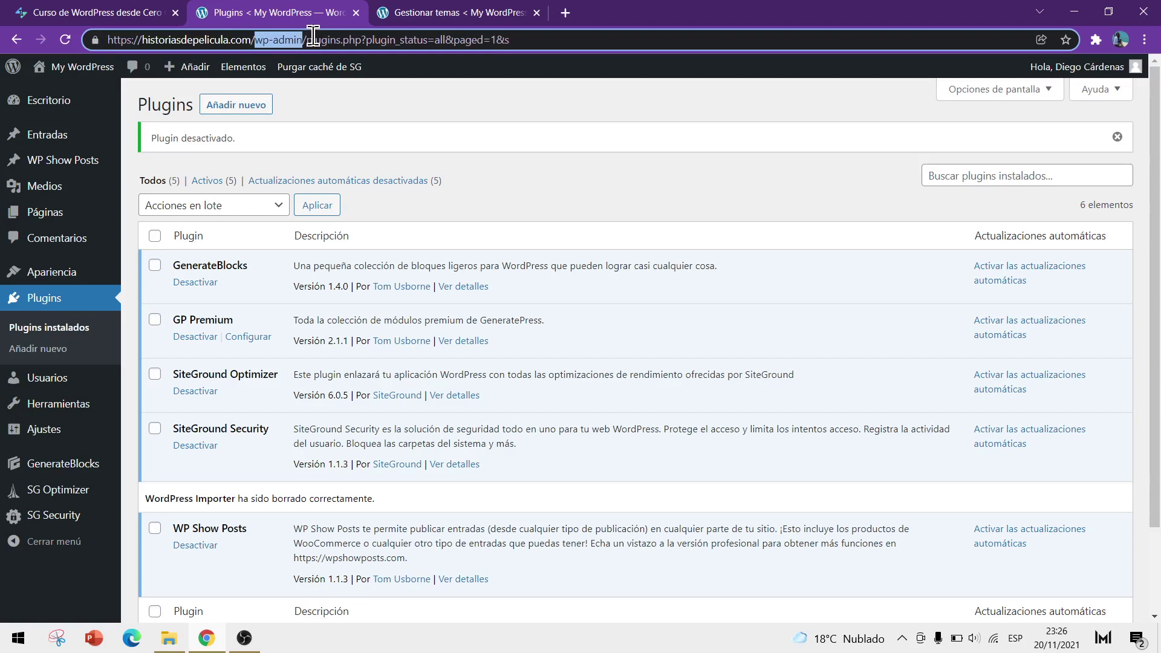
{"action": "left_click_drag", "start_coordinate": [307, 40], "coordinate": [251, 35]}
{"action": "left_click", "coordinate": [308, 39]}
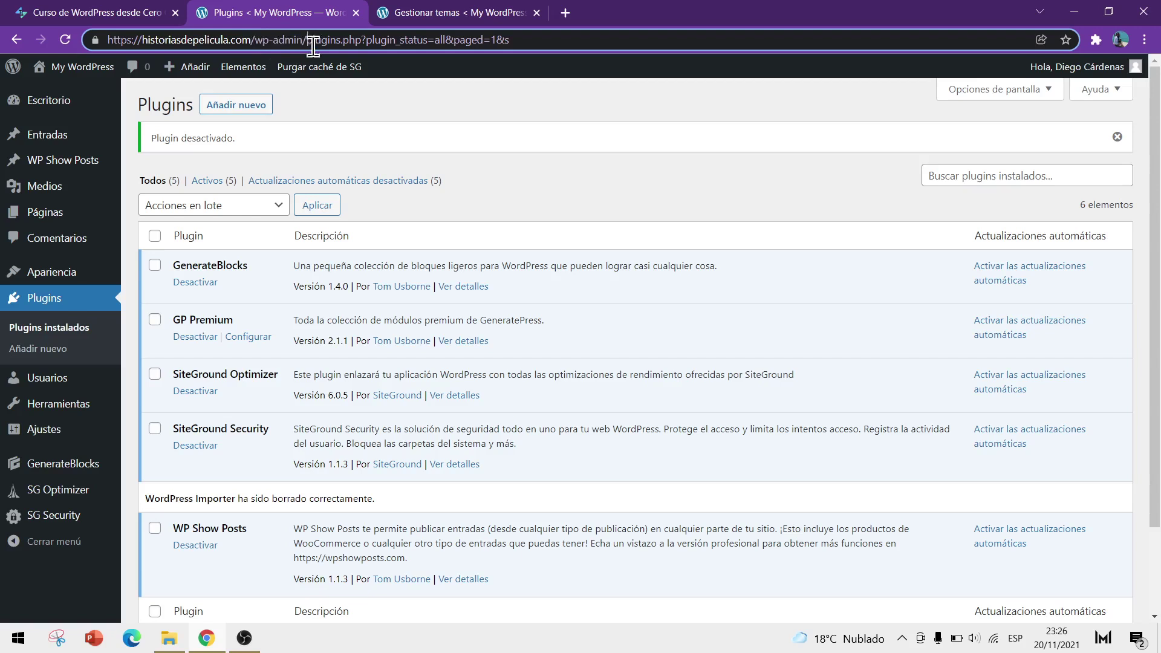
{"action": "left_click_drag", "start_coordinate": [308, 39], "coordinate": [247, 35]}
{"action": "left_click_drag", "start_coordinate": [247, 35], "coordinate": [300, 37]}
{"action": "left_click", "coordinate": [307, 43]}
- Open SG Security's access management page and locate the URL de acceso personalizada setting
{"action": "mouse_move", "coordinate": [39, 503]}
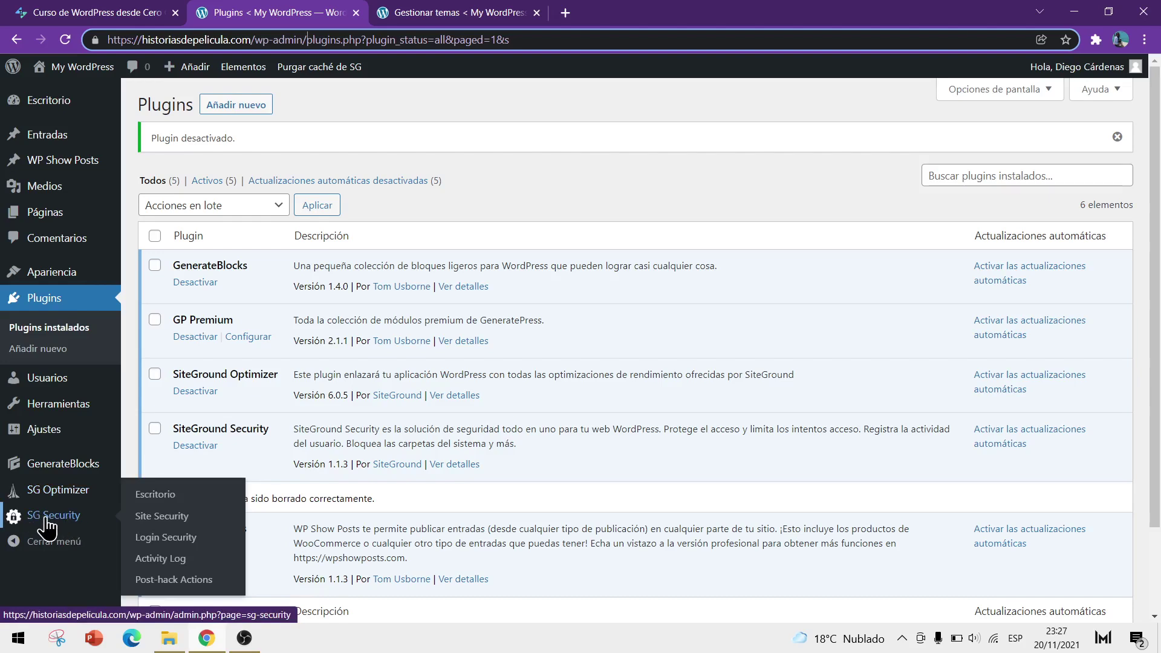
{"action": "left_click", "coordinate": [47, 518]}
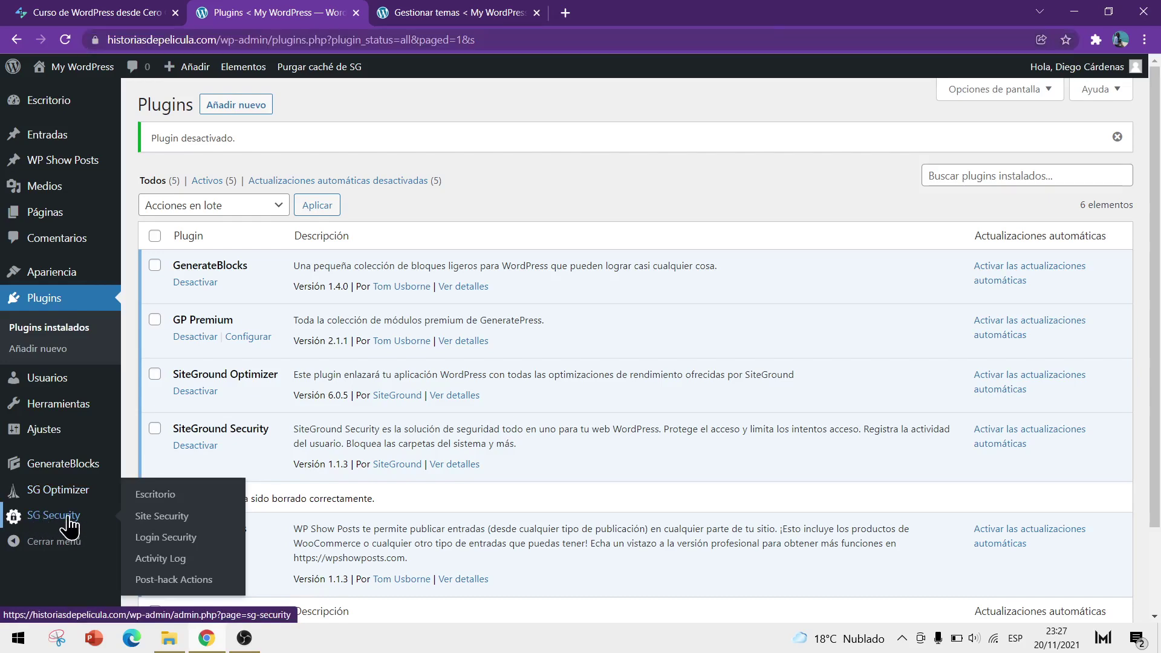
{"action": "scroll", "coordinate": [607, 412], "scroll_direction": "down", "scroll_amount": 2}
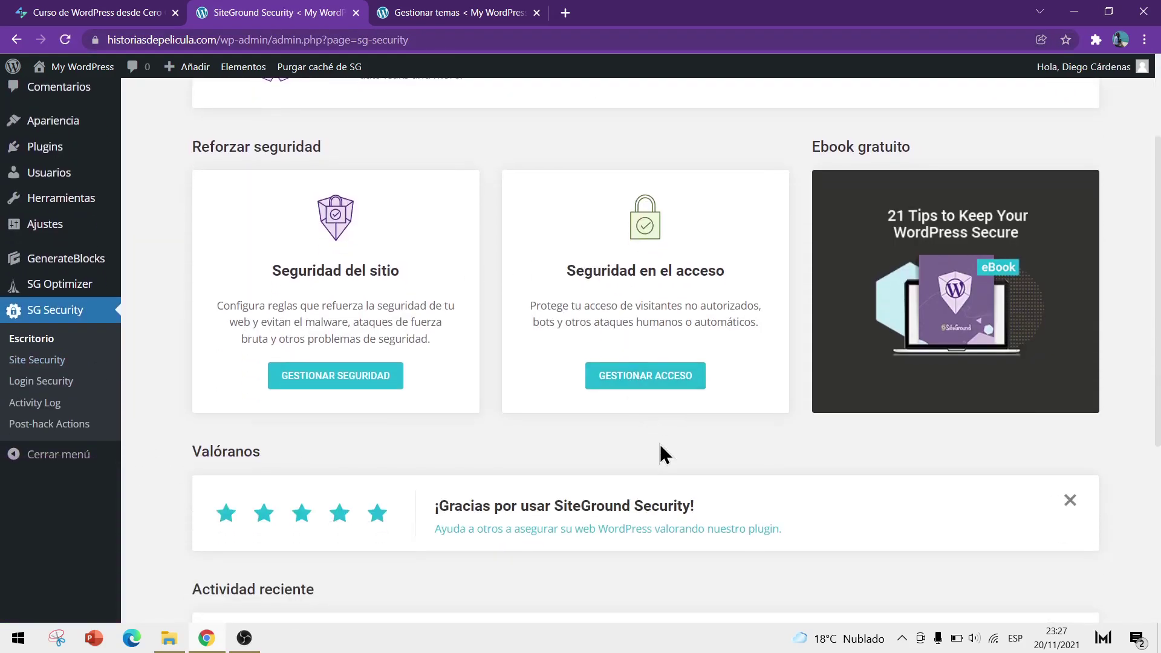
{"action": "left_click", "coordinate": [646, 381]}
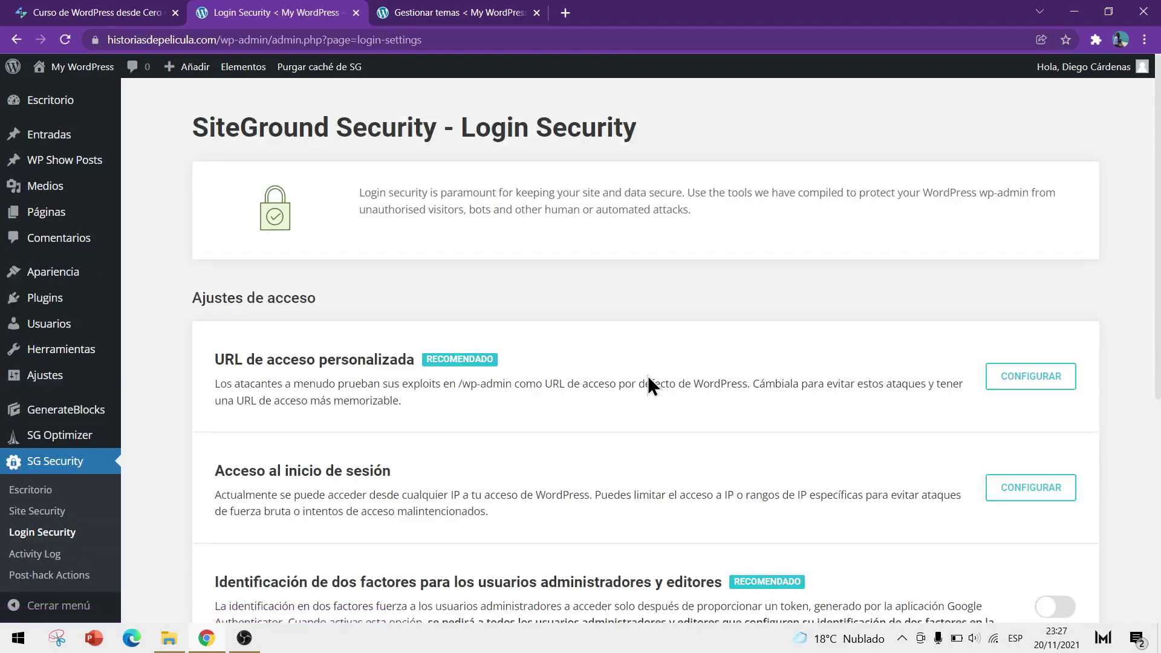
{"action": "left_click_drag", "start_coordinate": [214, 360], "coordinate": [416, 359]}
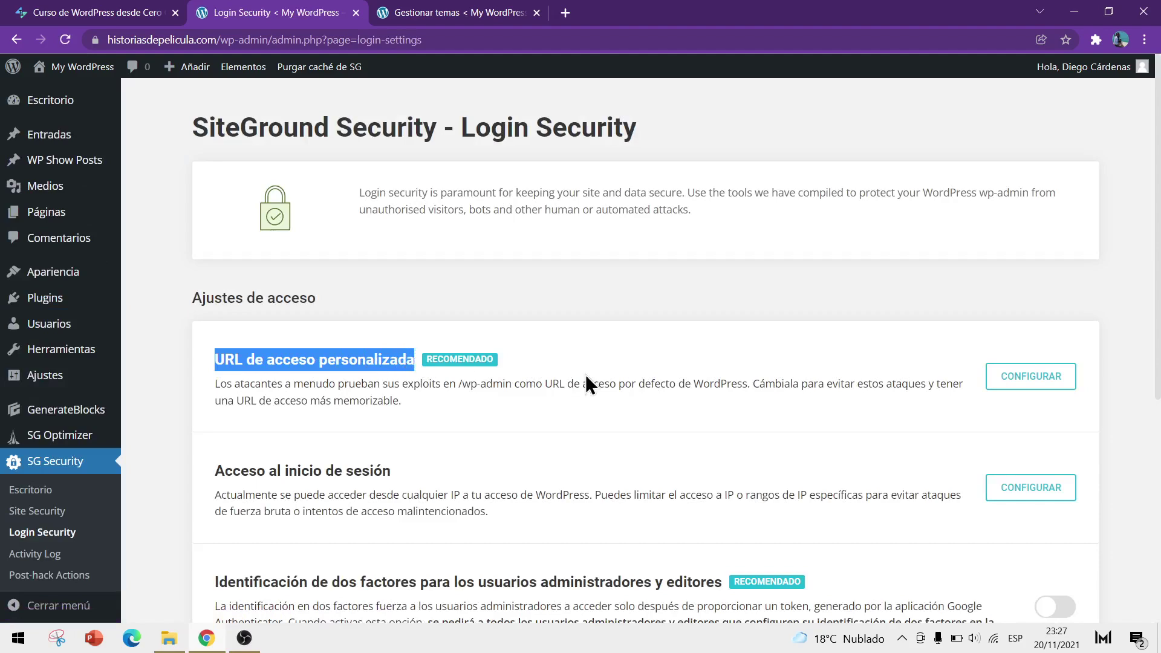
- Configure the personalized access URL as Custom and enter triller as its ending
{"action": "left_click", "coordinate": [1030, 380]}
{"action": "left_click", "coordinate": [387, 342]}
{"action": "left_click", "coordinate": [547, 455]}
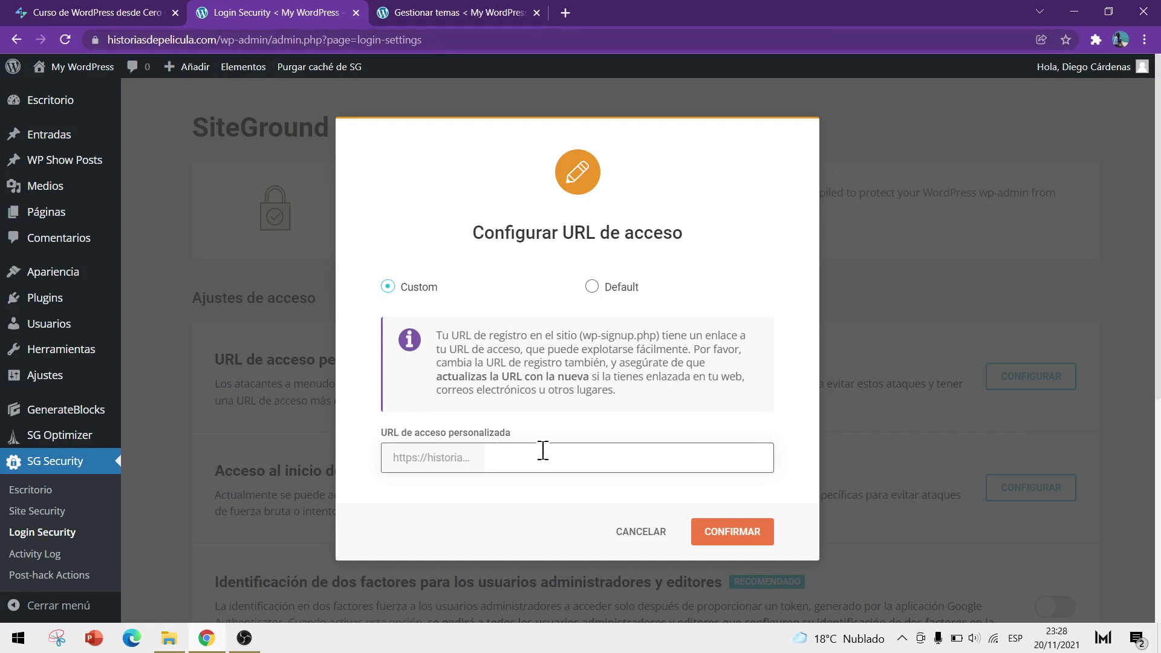
{"action": "type", "text": "triller"}
- Try iniciar-sesion as the ending of the custom access URL
{"action": "double_click", "coordinate": [540, 458]}
{"action": "left_click", "coordinate": [547, 458]}
{"action": "left_click_drag", "start_coordinate": [554, 460], "coordinate": [511, 458]}
{"action": "type", "text": "sesion"}
{"action": "left_click_drag", "start_coordinate": [561, 457], "coordinate": [484, 463]}
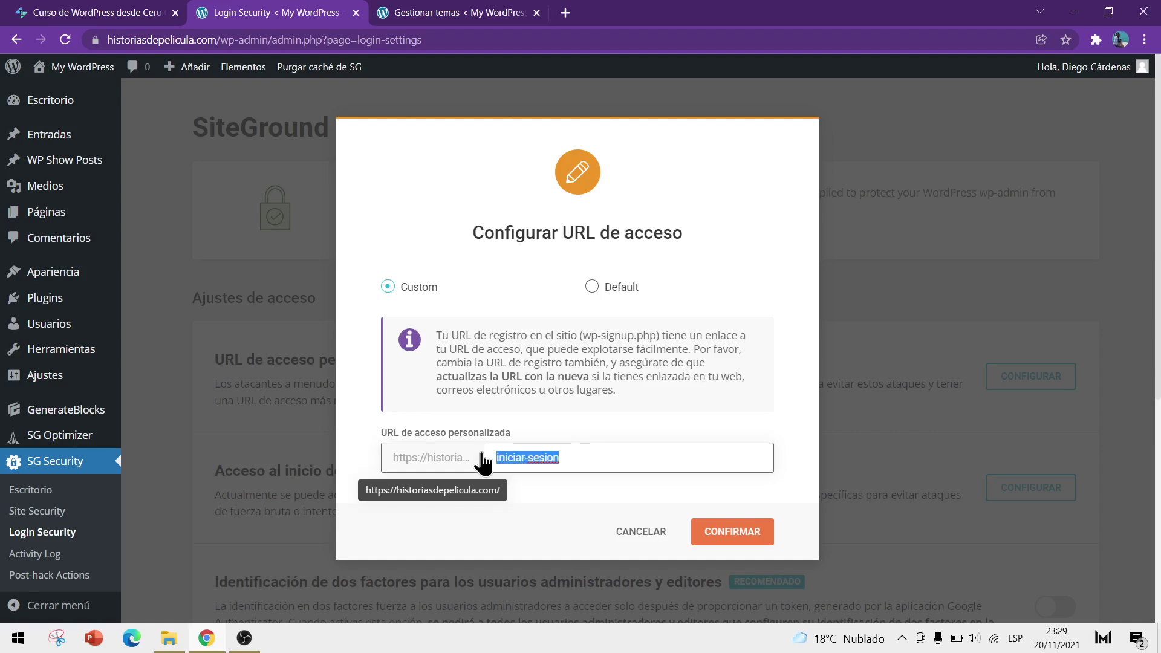
{"action": "left_click", "coordinate": [576, 451]}
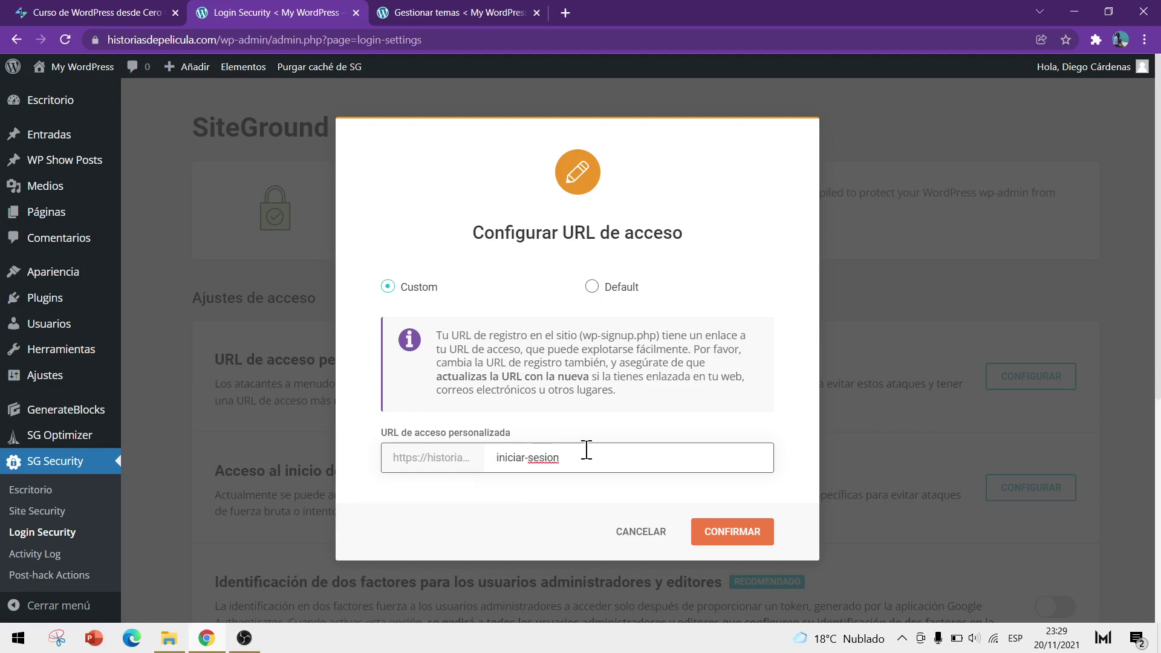
- Replace the custom access URL's ending with triller and confirm the configuration
{"action": "triple_click", "coordinate": [556, 459]}
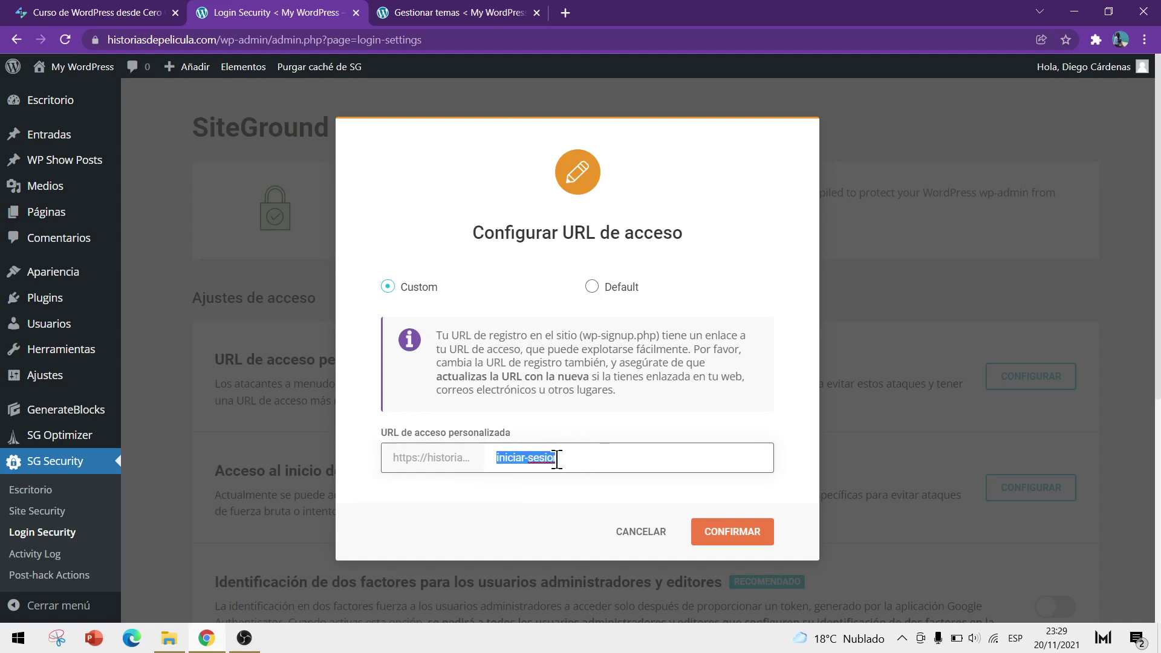
{"action": "type", "text": "triller"}
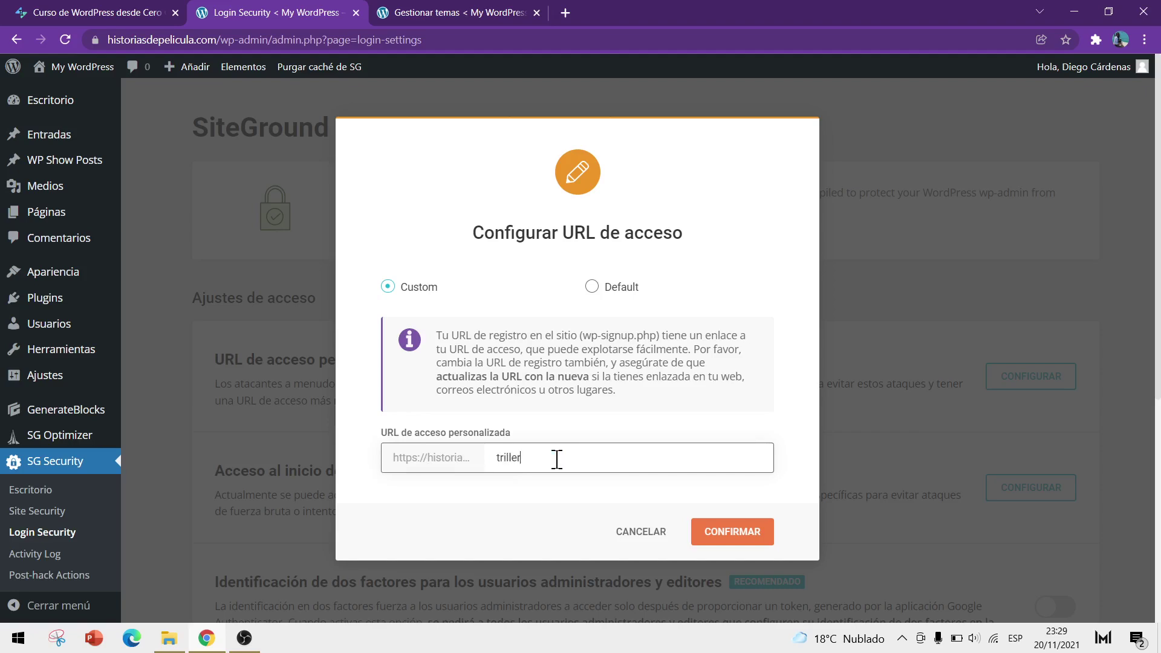
{"action": "left_click", "coordinate": [725, 535]}
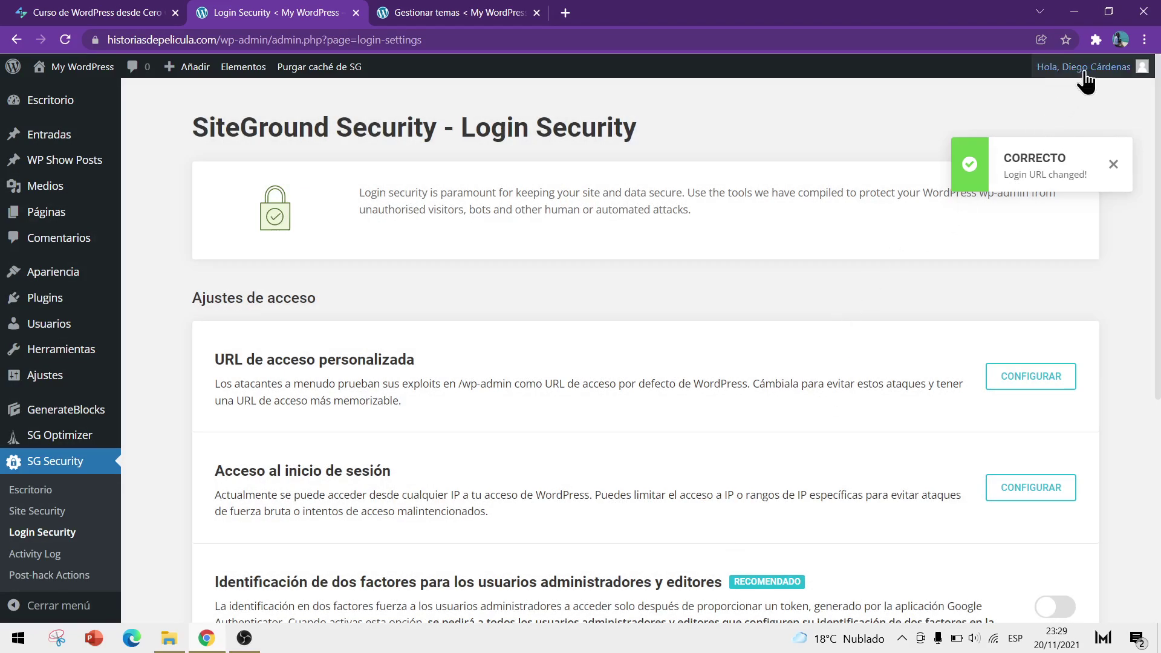
- Log out of the site and test whether the default WordPress admin address still gives access
{"action": "mouse_move", "coordinate": [1086, 76]}
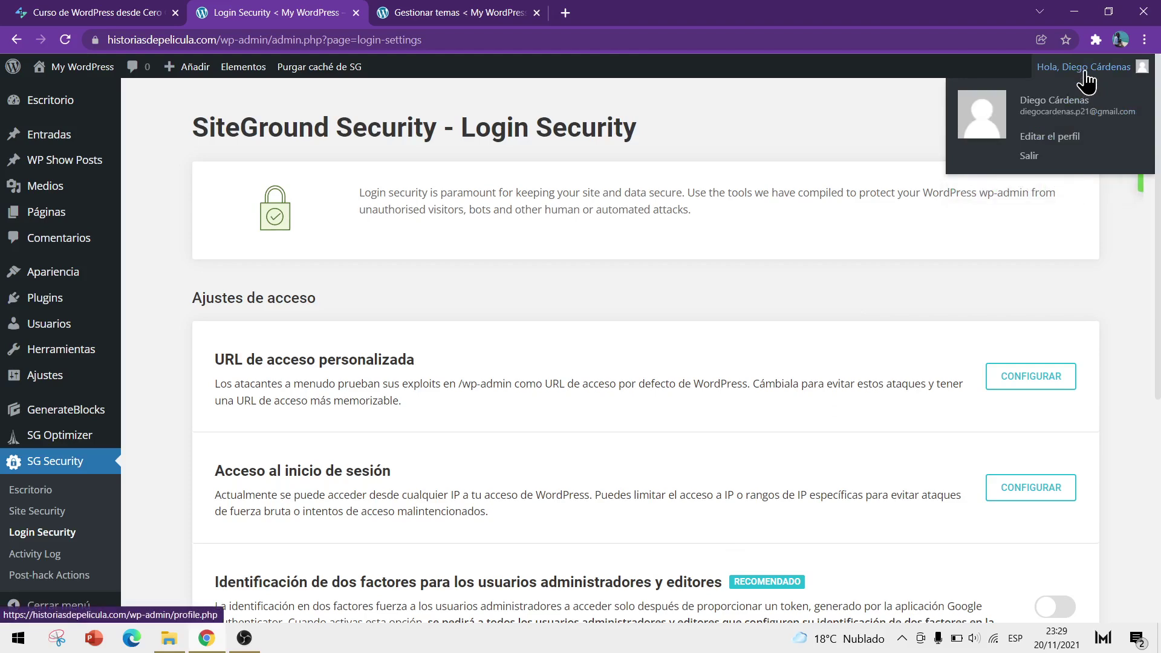
{"action": "left_click", "coordinate": [1031, 159]}
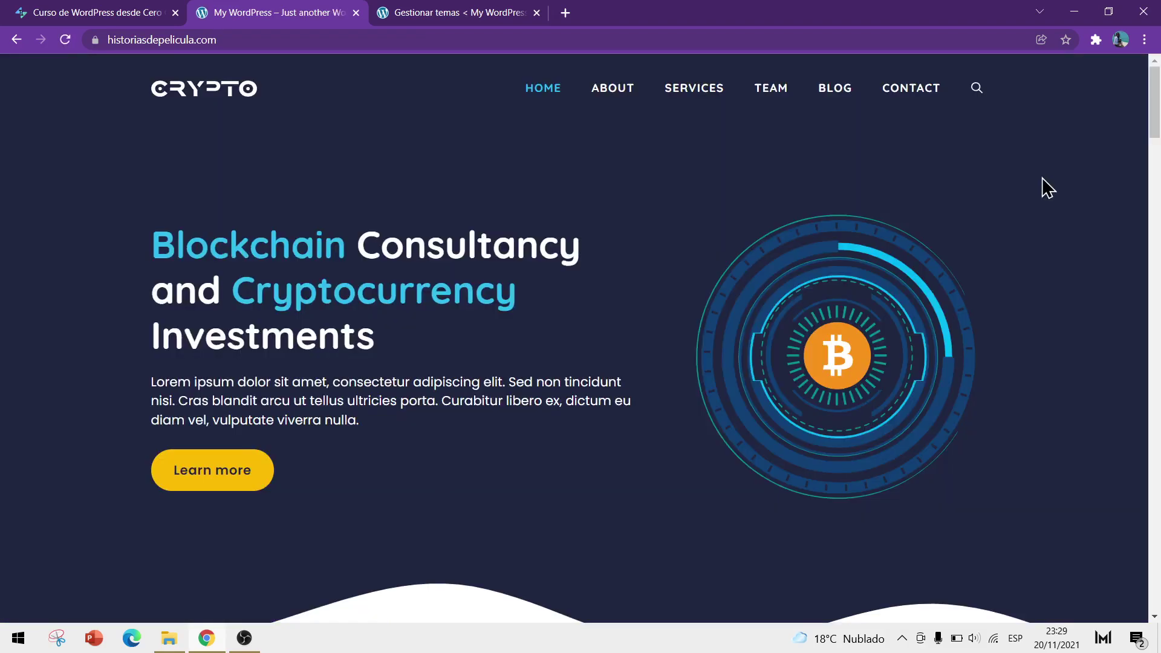
{"action": "left_click", "coordinate": [267, 37]}
{"action": "left_click", "coordinate": [267, 38]}
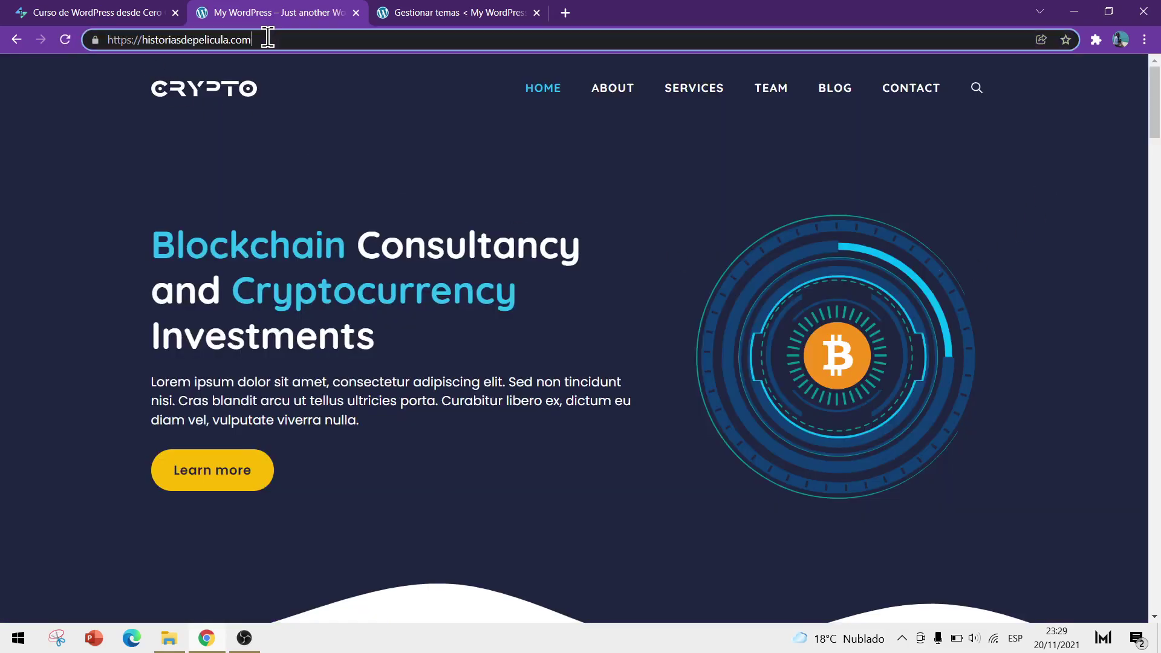
{"action": "type", "text": "/wp"}
{"action": "key", "text": "Return"}
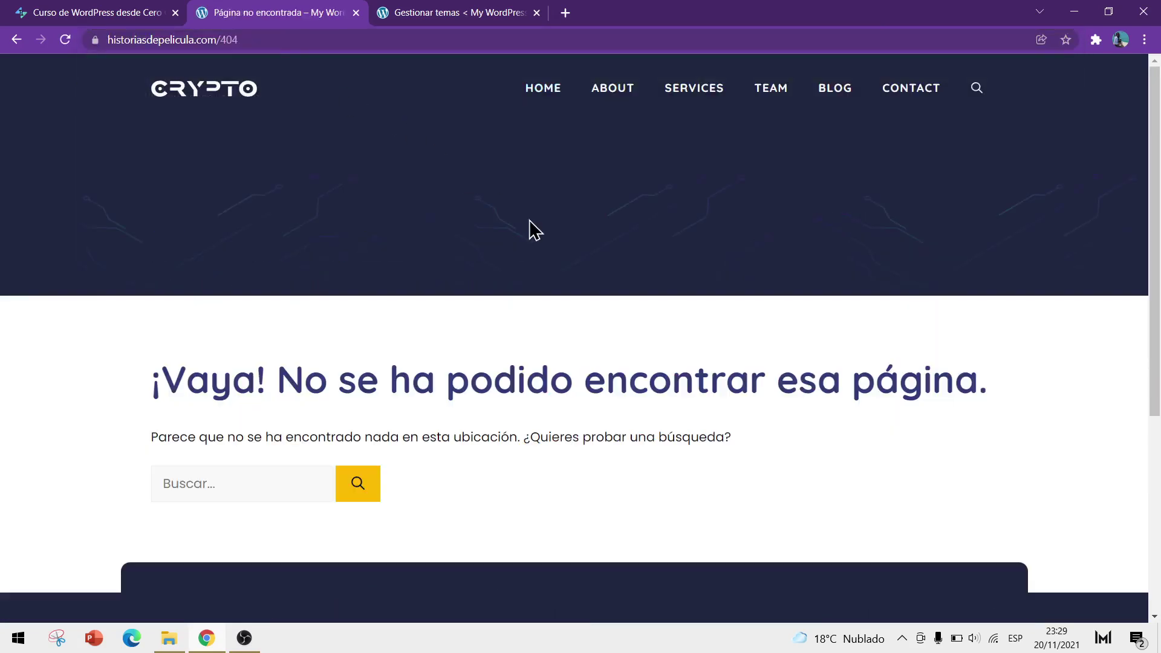
{"action": "scroll", "coordinate": [604, 272], "scroll_direction": "down", "scroll_amount": 4}
{"action": "scroll", "coordinate": [659, 315], "scroll_direction": "up", "scroll_amount": 2}
{"action": "left_click_drag", "start_coordinate": [327, 305], "coordinate": [995, 311]}
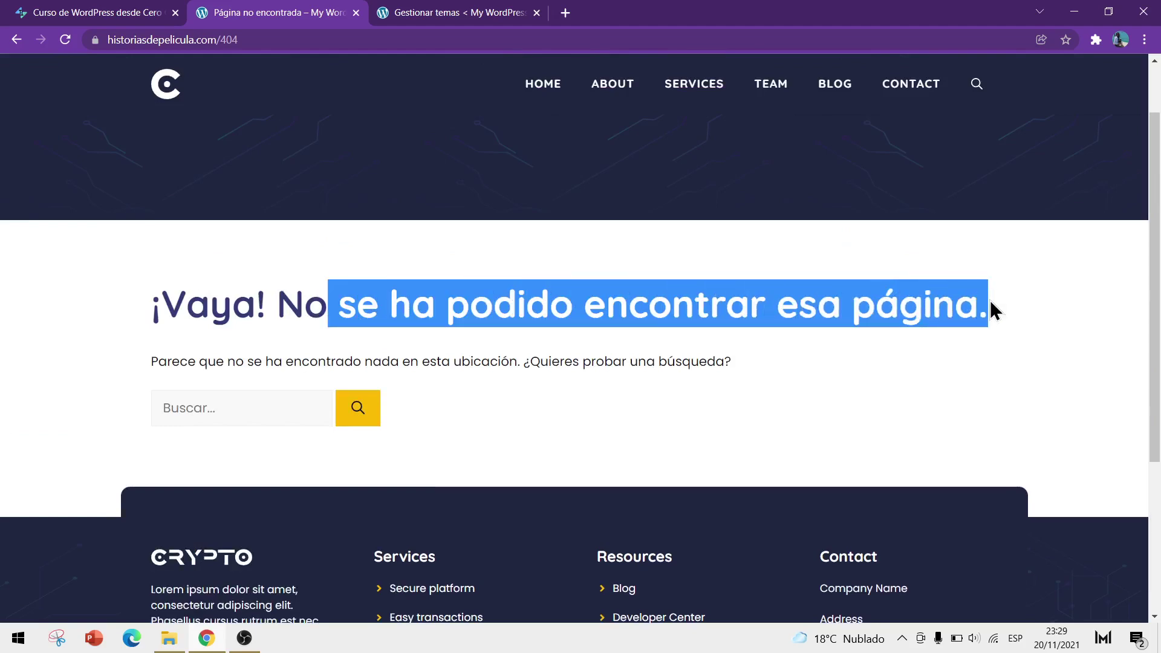
{"action": "scroll", "coordinate": [995, 310], "scroll_direction": "up", "scroll_amount": 1}
{"action": "scroll", "coordinate": [995, 311], "scroll_direction": "down", "scroll_amount": 1}
{"action": "scroll", "coordinate": [995, 310], "scroll_direction": "up", "scroll_amount": 1}
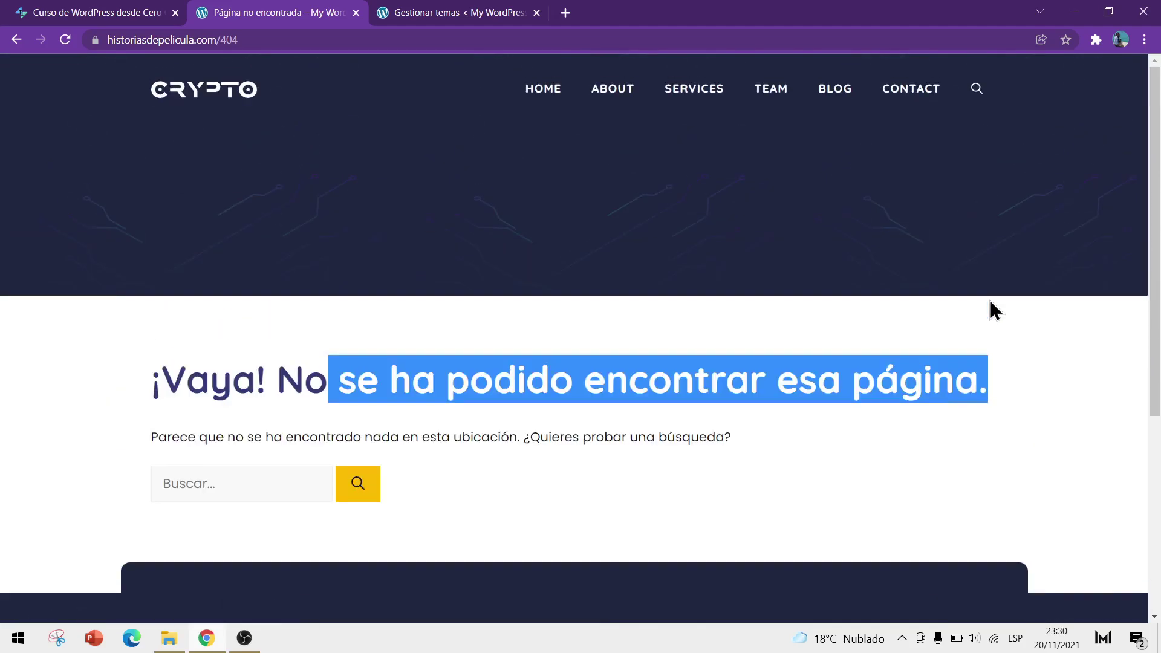
- Go to the custom access address historiasdepelicula.com/triller and log in with the prefilled credentials
{"action": "left_click", "coordinate": [233, 40]}
{"action": "left_click_drag", "start_coordinate": [255, 39], "coordinate": [320, 44]}
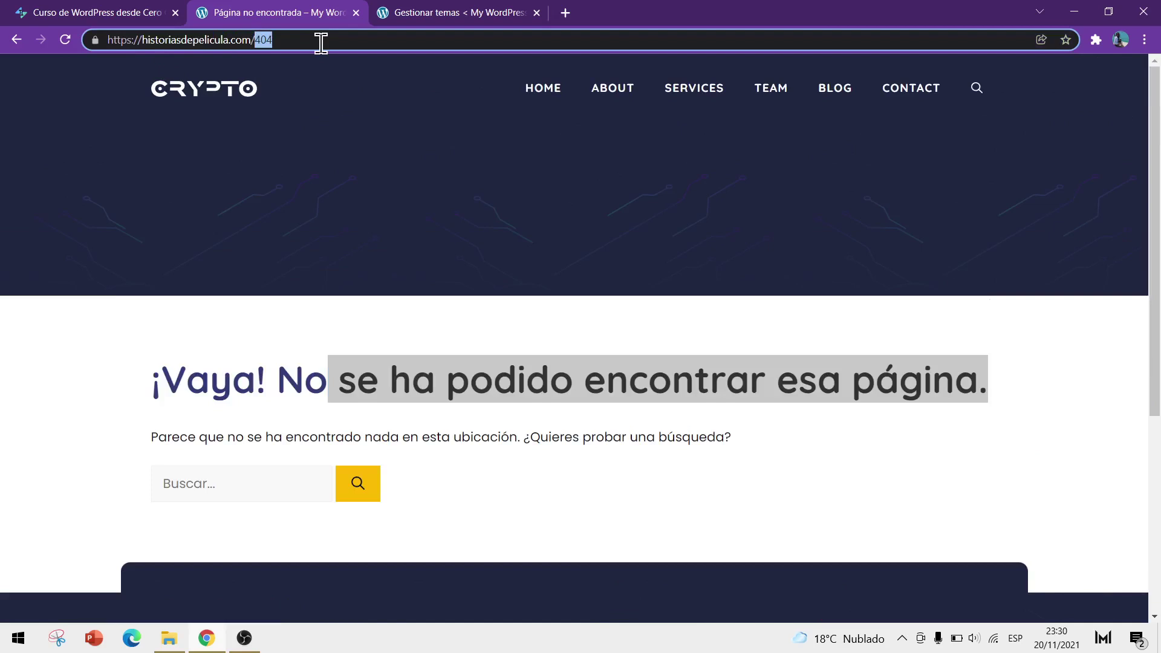
{"action": "type", "text": "triller"}
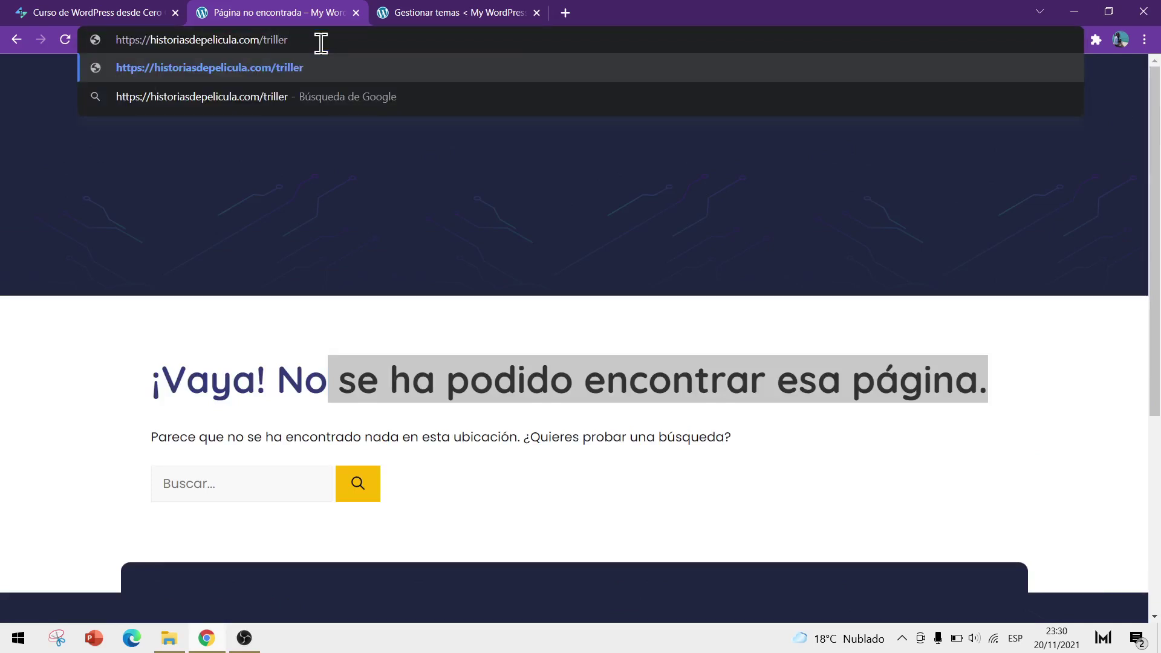
{"action": "key", "text": "Return"}
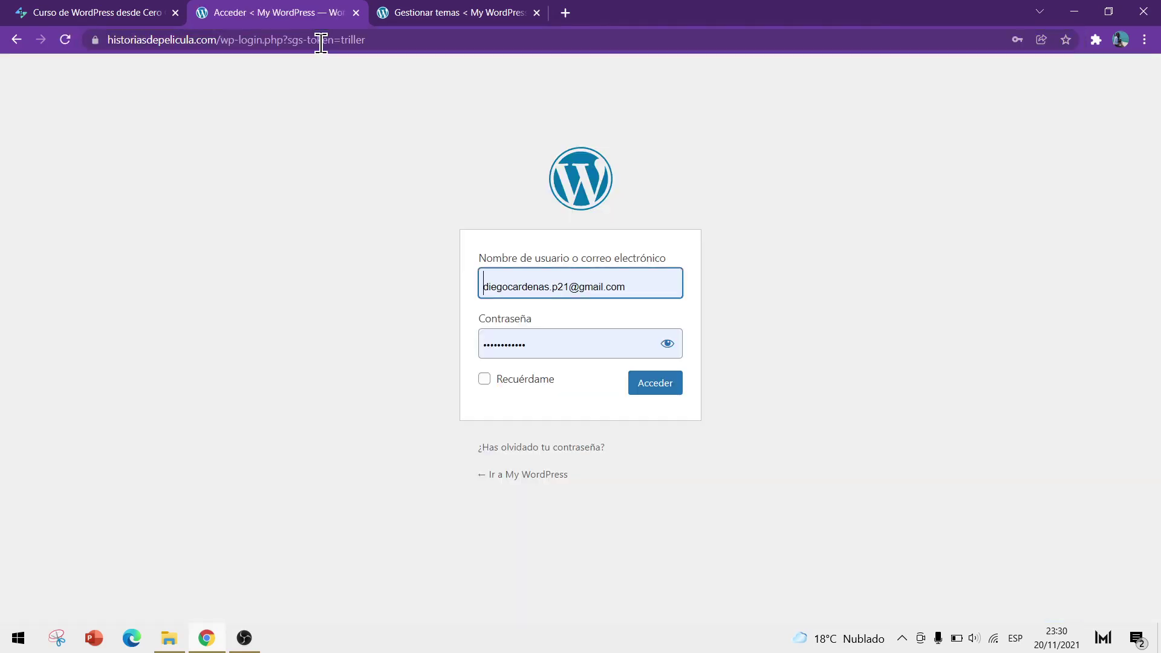
{"action": "left_click", "coordinate": [652, 387]}
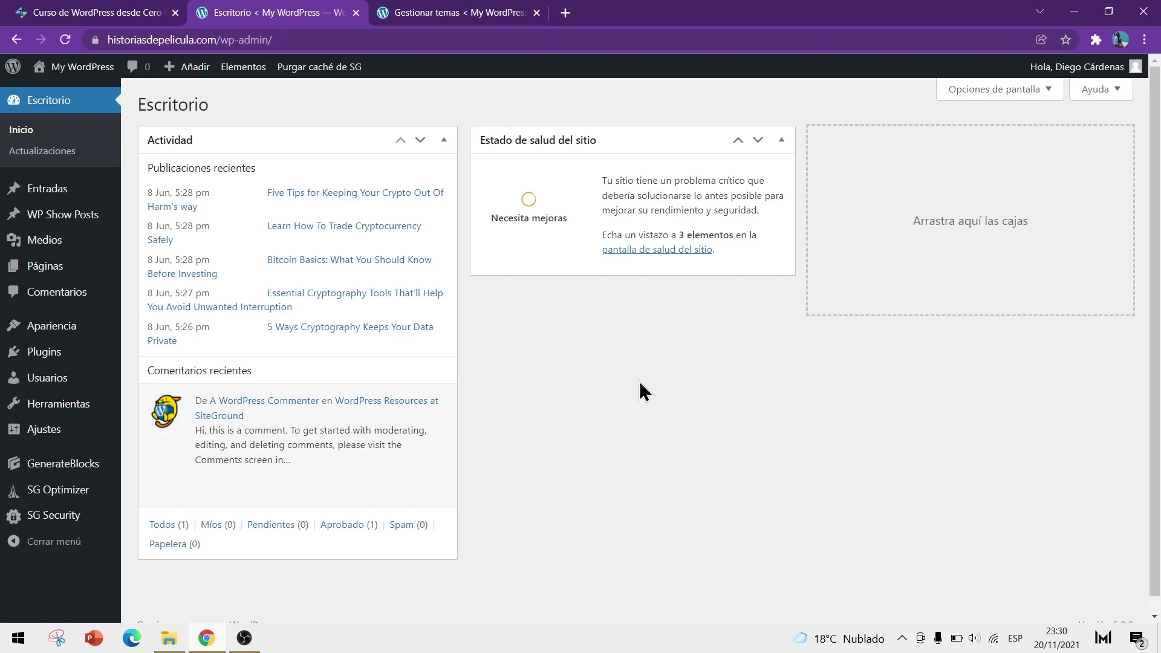
- Return to the installed plugins list and open the Añadir plugins page
{"action": "left_click", "coordinate": [43, 352]}
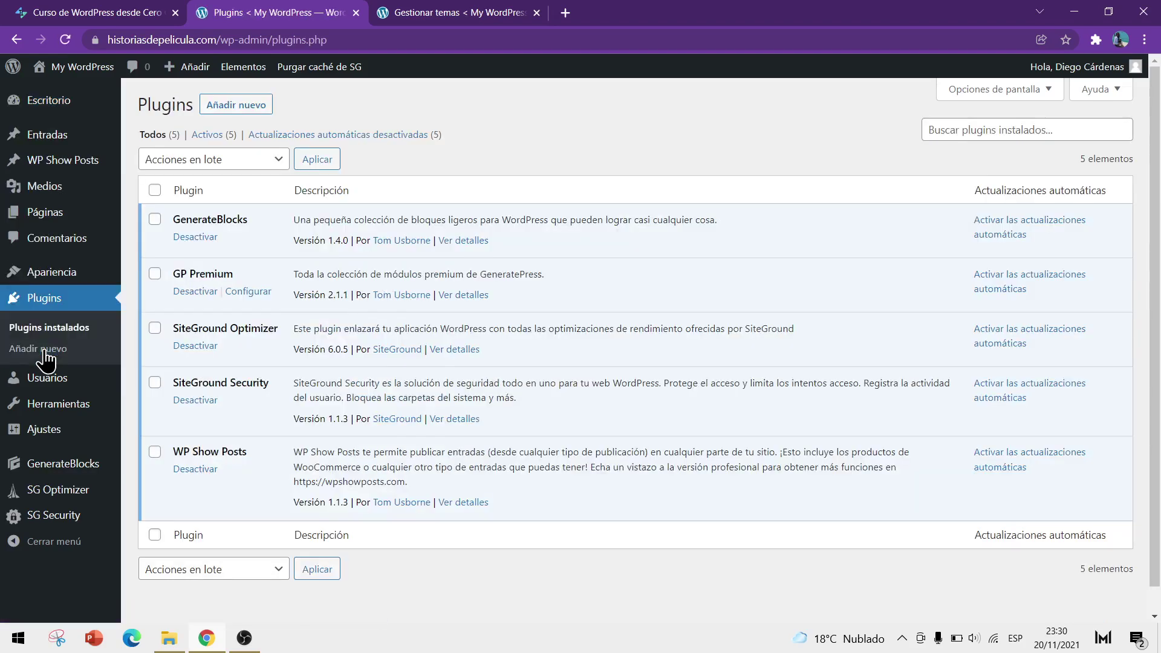
{"action": "left_click", "coordinate": [251, 108]}
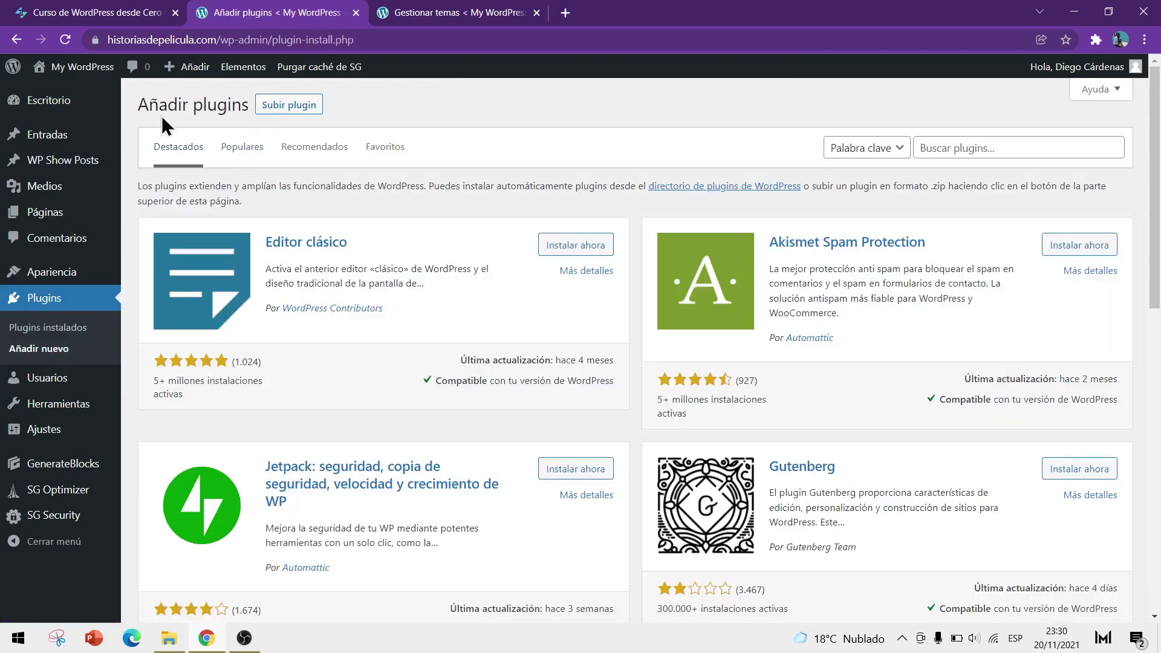
- Search the plugin directory for rank math
{"action": "left_click", "coordinate": [994, 149]}
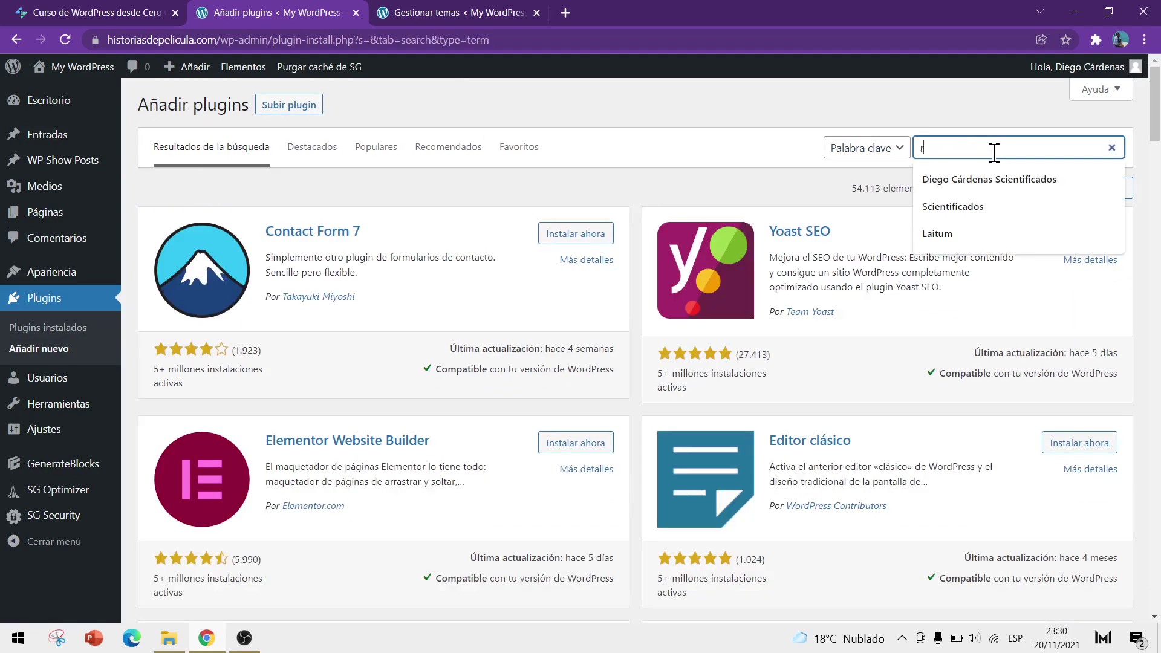
{"action": "type", "text": "rank math"}
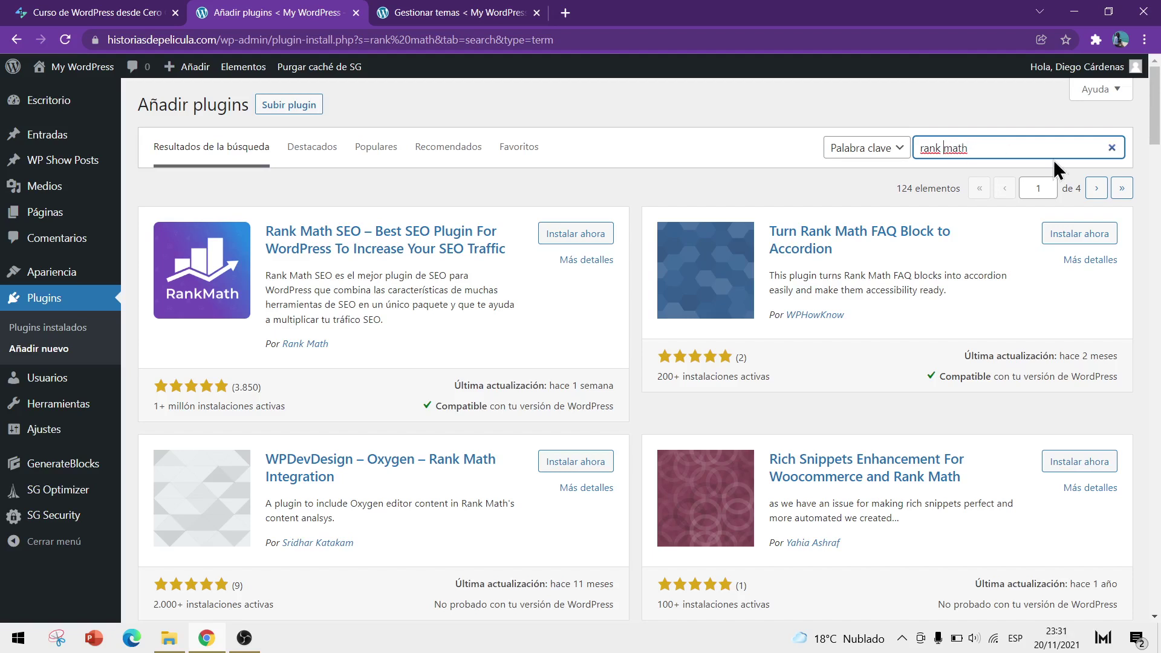
- Try the plugin search with the name written as one word, rankmath, and look through the results
{"action": "key", "text": "ctrl+Left"}
{"action": "key", "text": "BackSpace"}
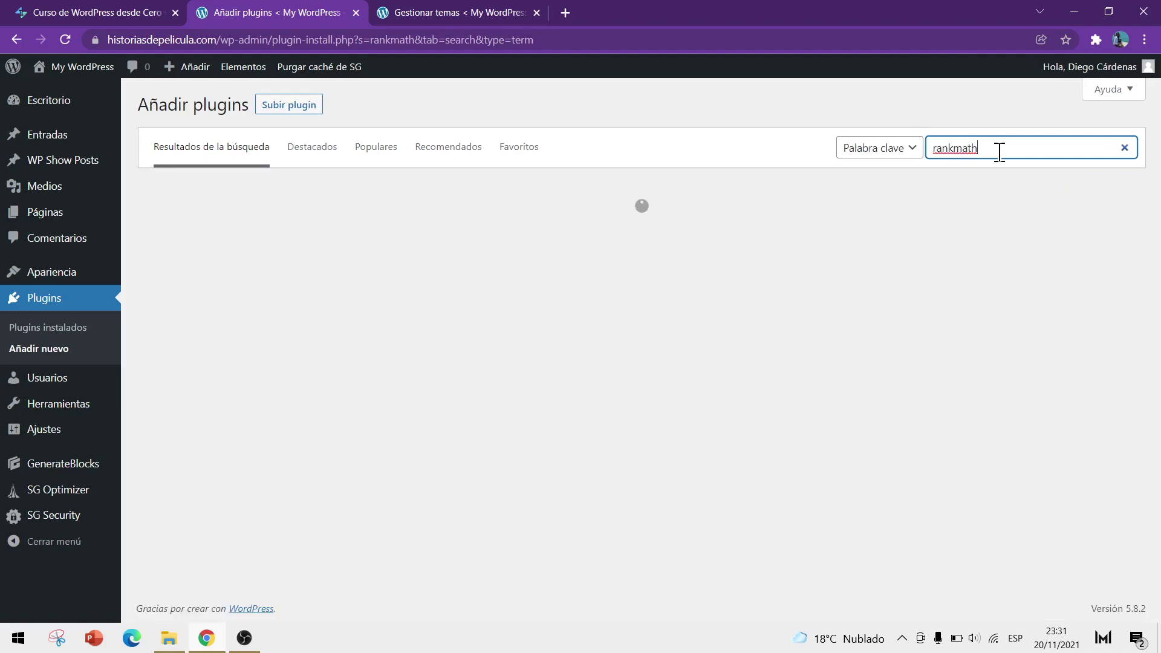
{"action": "scroll", "coordinate": [457, 279], "scroll_direction": "down", "scroll_amount": 4}
{"action": "scroll", "coordinate": [458, 283], "scroll_direction": "down", "scroll_amount": 1}
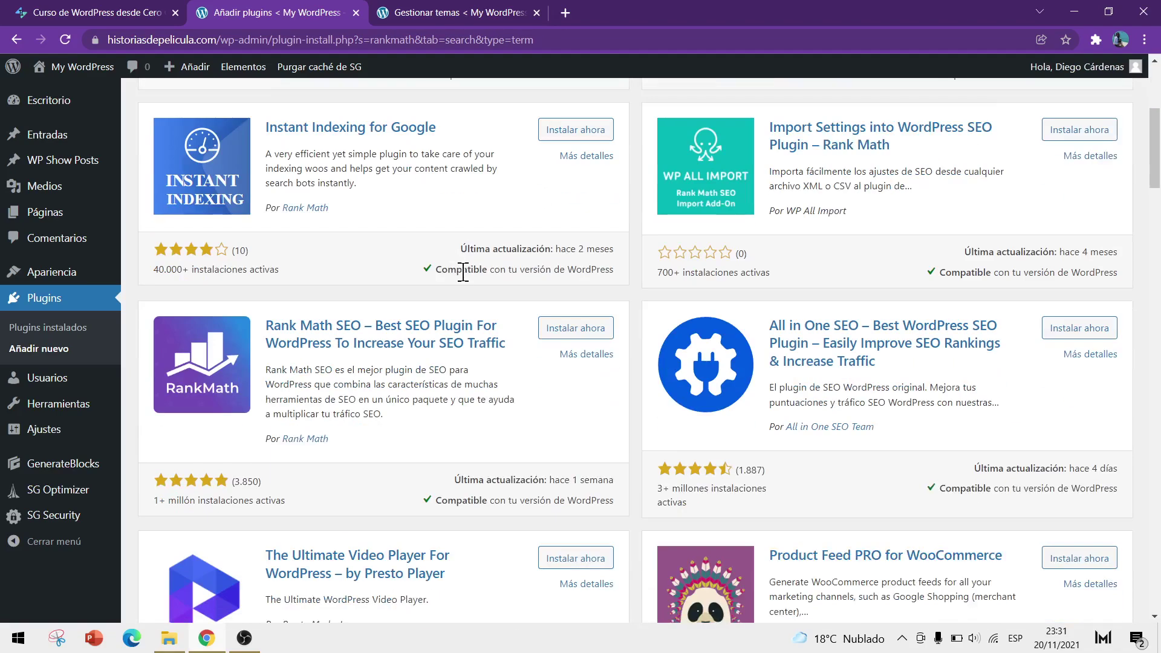
{"action": "scroll", "coordinate": [463, 272], "scroll_direction": "up", "scroll_amount": 5}
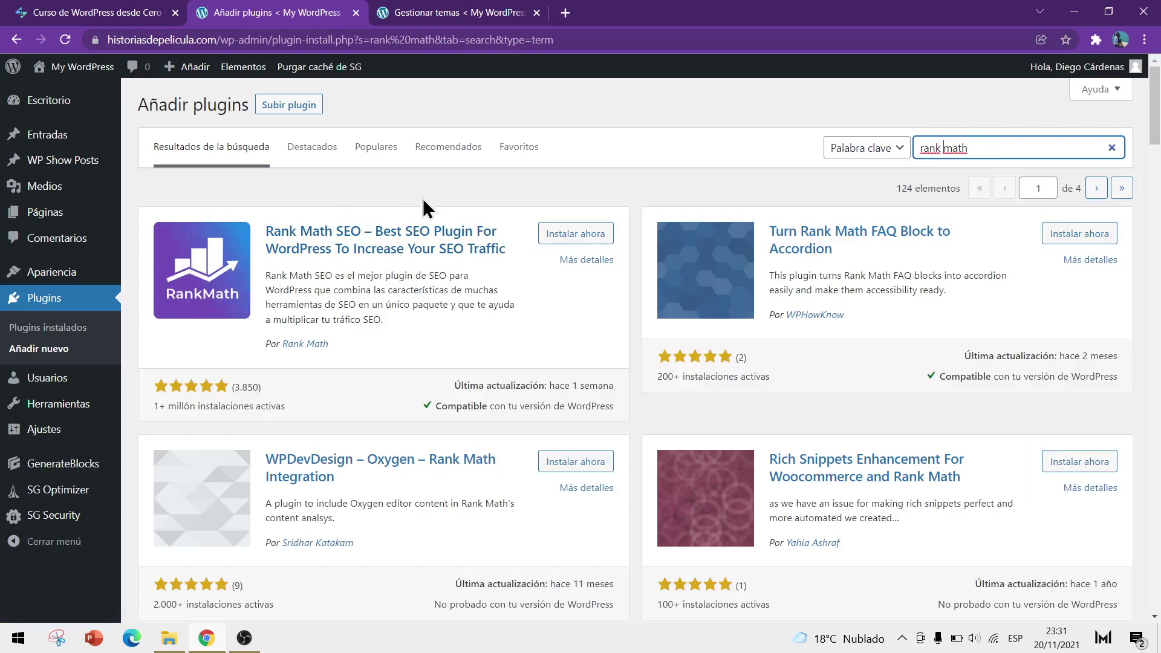
- Install and activate Rank Math SEO, skipping the connection of a free account
{"action": "left_click", "coordinate": [581, 234]}
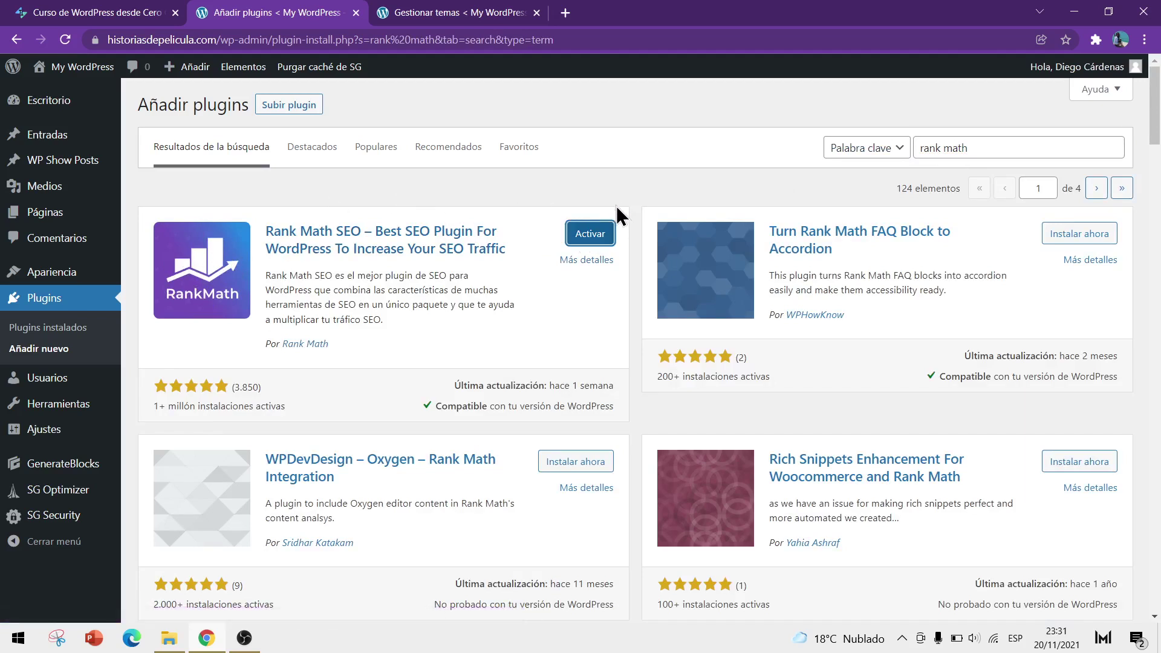
{"action": "left_click", "coordinate": [591, 239]}
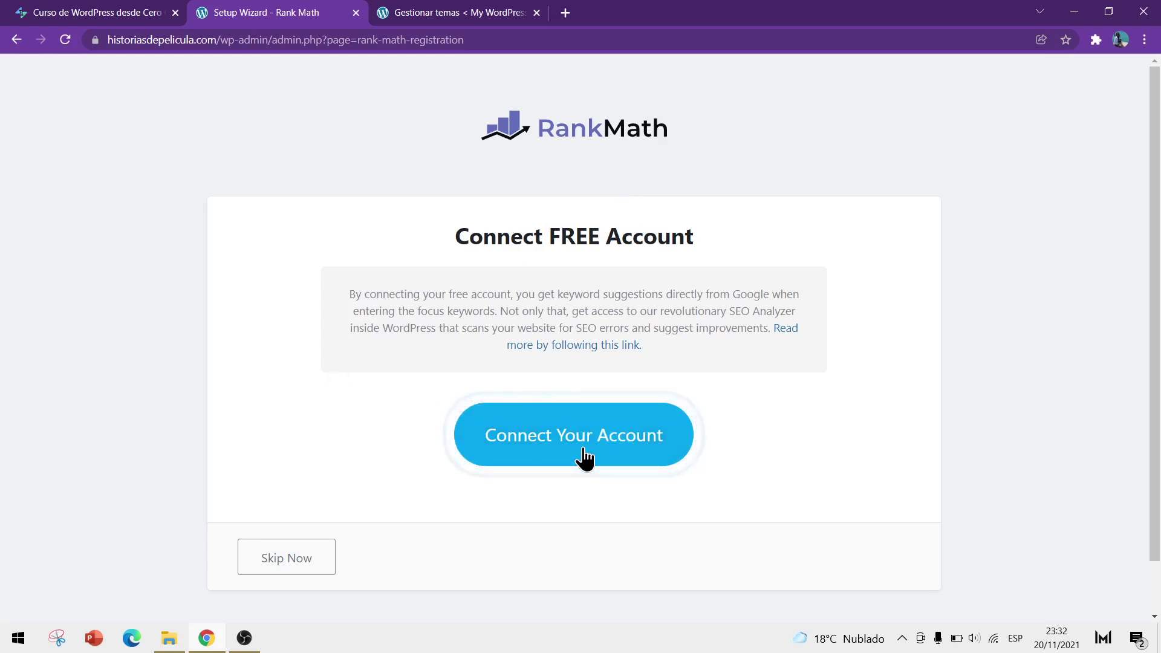
{"action": "left_click", "coordinate": [299, 566]}
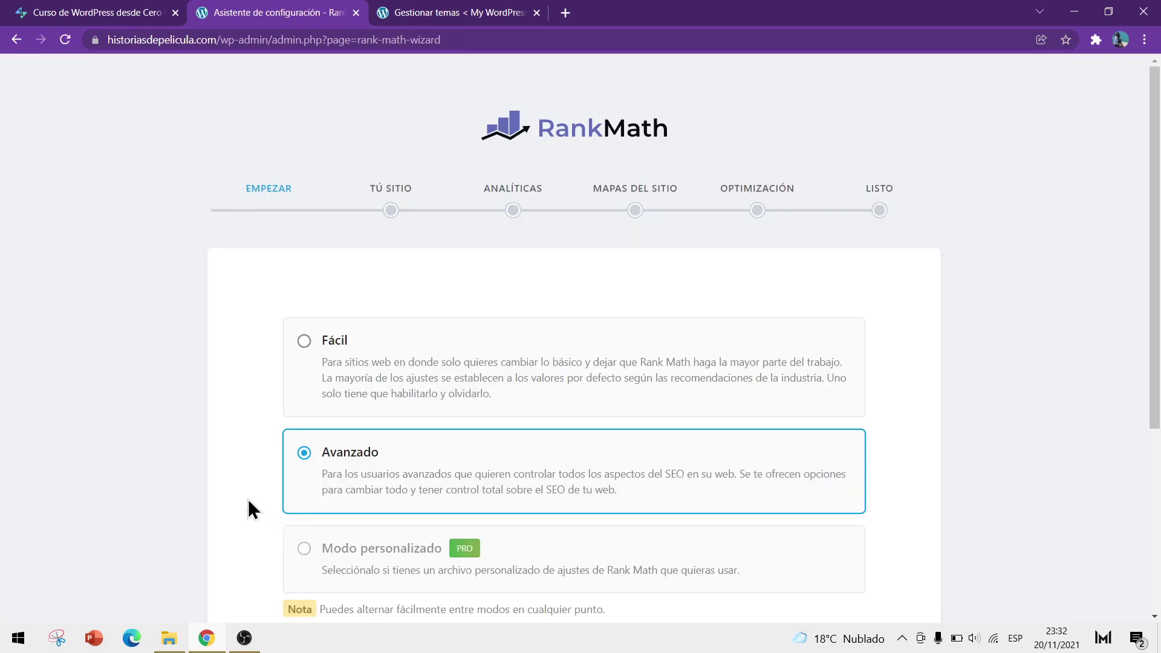
- Choose the Fácil mode for Rank Math and start its setup wizard
{"action": "scroll", "coordinate": [248, 499], "scroll_direction": "down", "scroll_amount": 1}
{"action": "left_click", "coordinate": [304, 265]}
{"action": "scroll", "coordinate": [298, 277], "scroll_direction": "down", "scroll_amount": 2}
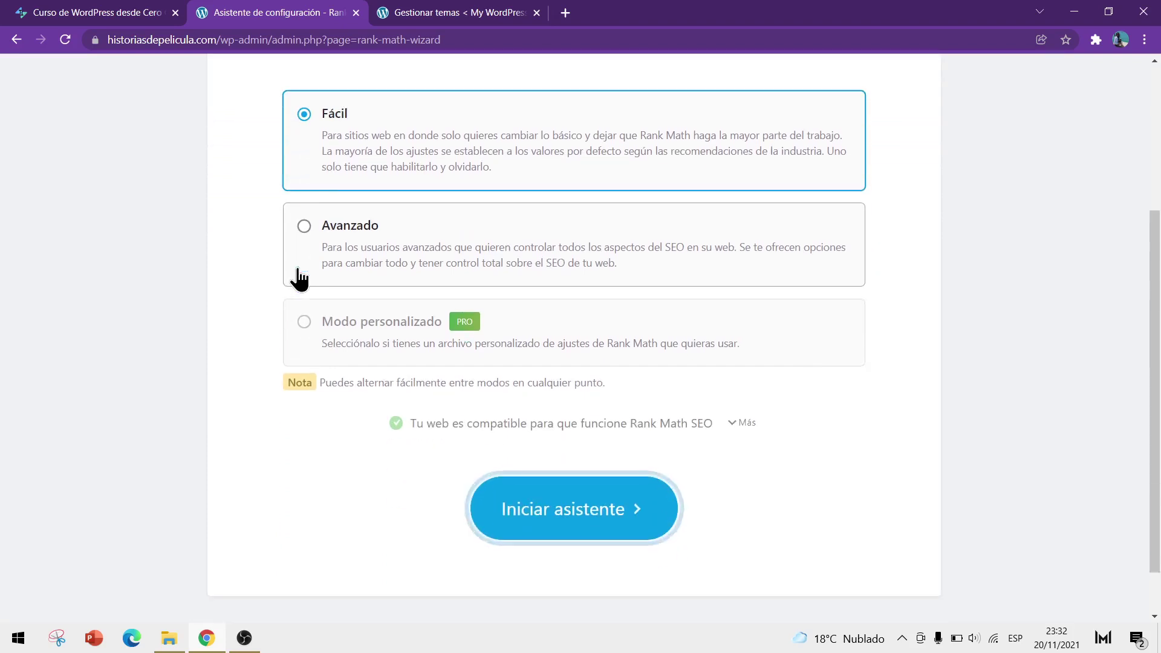
{"action": "left_click", "coordinate": [565, 515]}
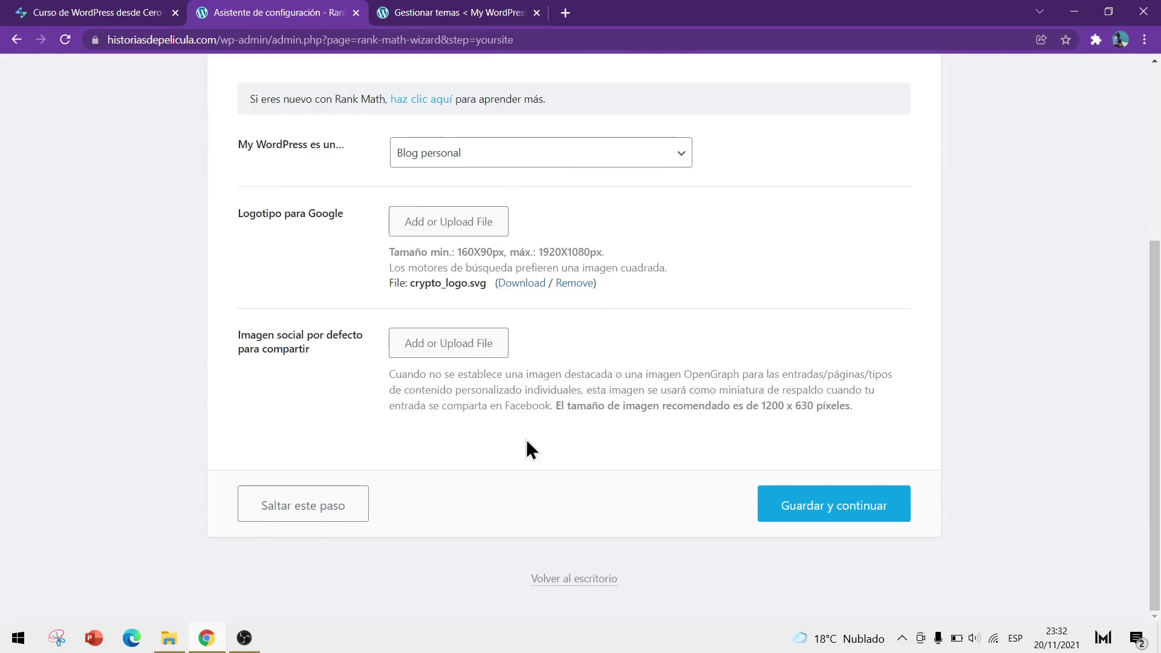
- Skip the Tú sitio and Analíticas steps of the setup wizard and return to the Rank Math dashboard
{"action": "left_click", "coordinate": [295, 506]}
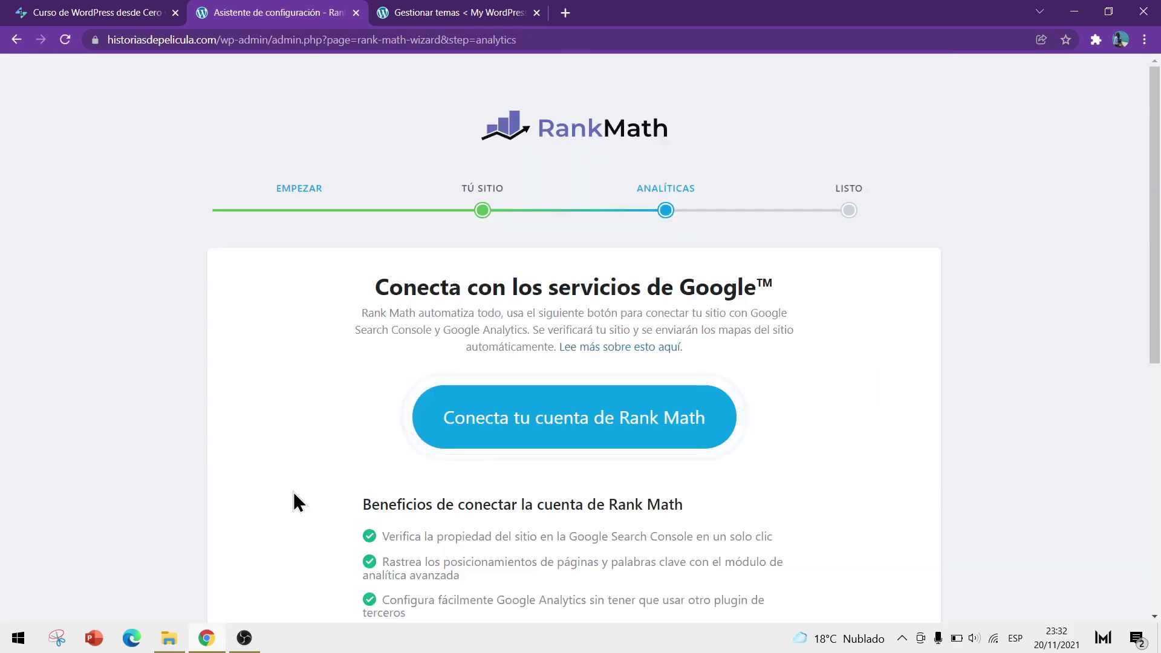
{"action": "scroll", "coordinate": [296, 483], "scroll_direction": "down", "scroll_amount": 8}
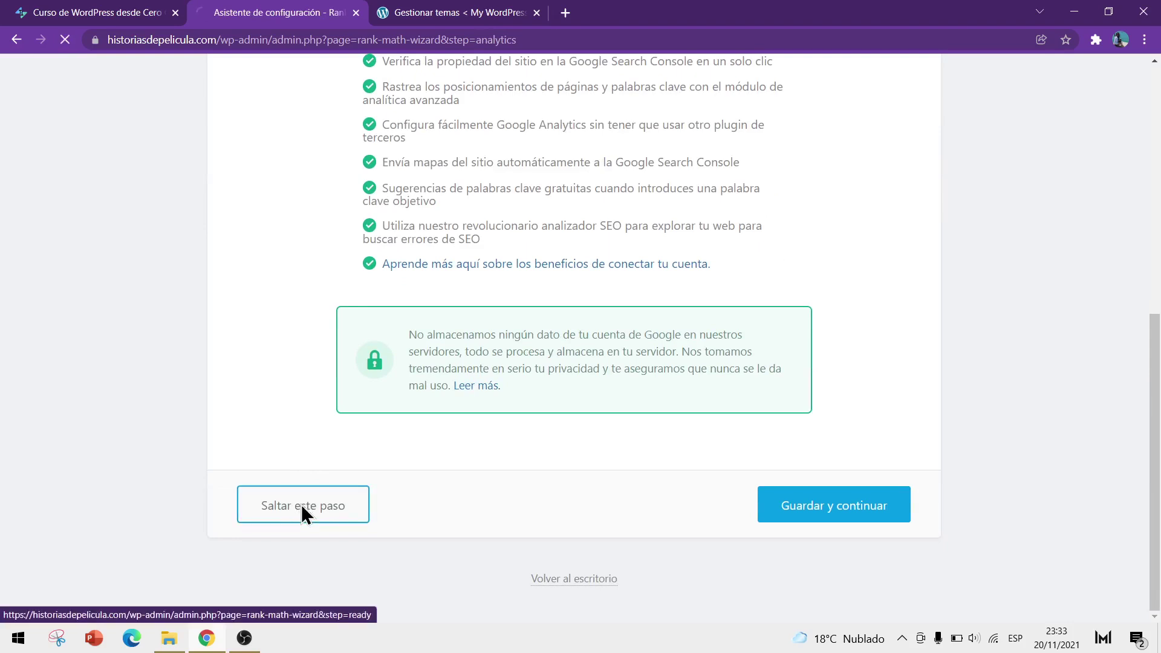
{"action": "left_click", "coordinate": [300, 507]}
{"action": "scroll", "coordinate": [298, 502], "scroll_direction": "down", "scroll_amount": 1}
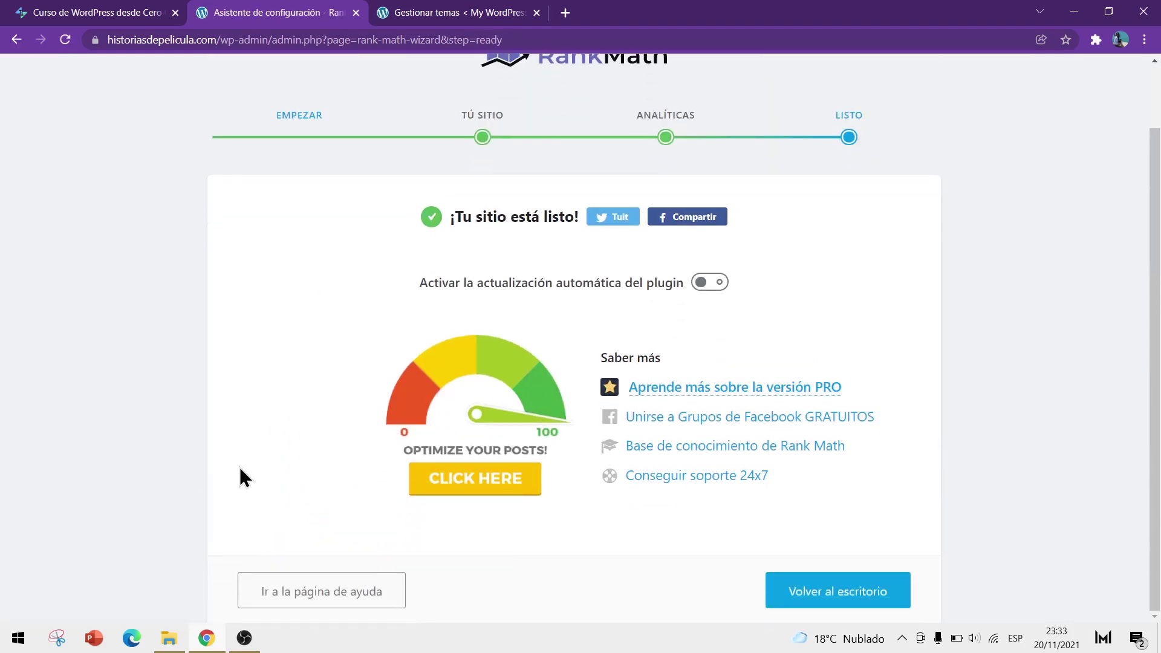
{"action": "scroll", "coordinate": [339, 242], "scroll_direction": "up", "scroll_amount": 1}
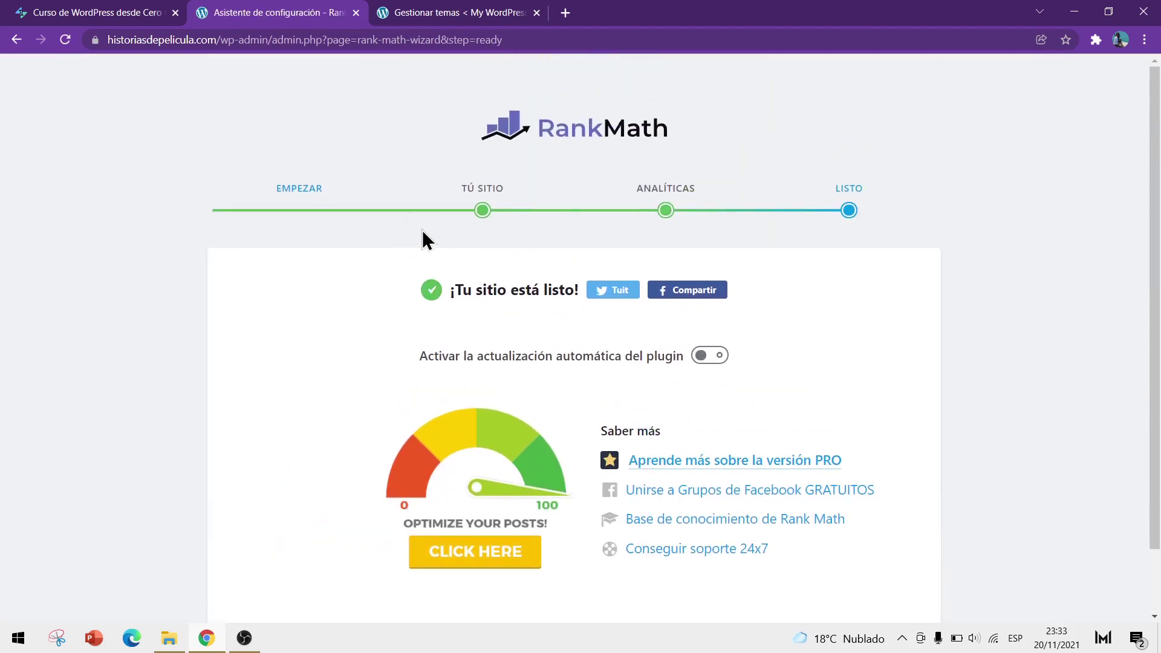
{"action": "scroll", "coordinate": [358, 311], "scroll_direction": "down", "scroll_amount": 1}
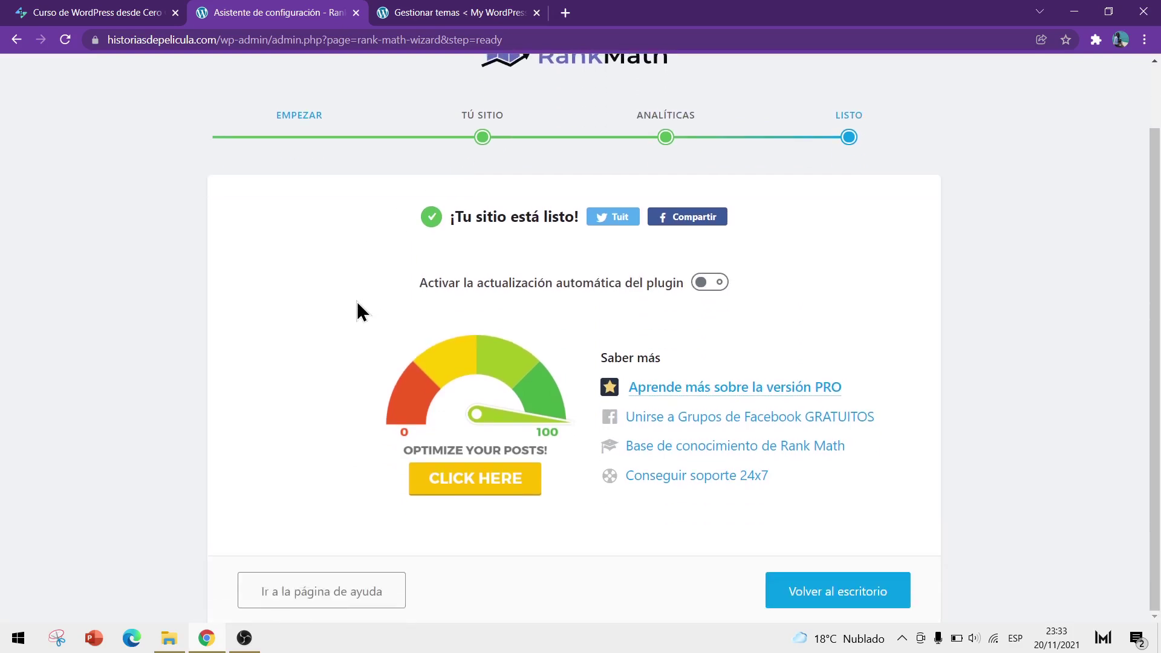
{"action": "left_click", "coordinate": [844, 592]}
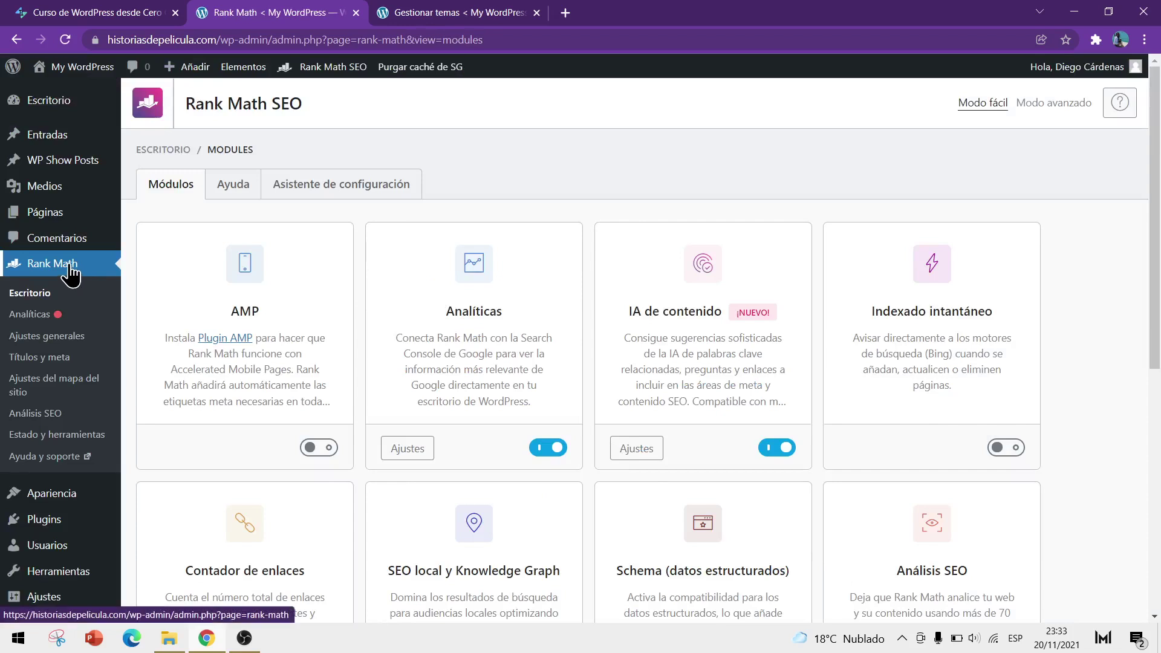
- Turn off the Analíticas and IA de contenido modules of Rank Math and review the remaining modules
{"action": "mouse_move", "coordinate": [52, 499]}
{"action": "scroll", "coordinate": [459, 303], "scroll_direction": "down", "scroll_amount": 5}
{"action": "scroll", "coordinate": [459, 302], "scroll_direction": "up", "scroll_amount": 5}
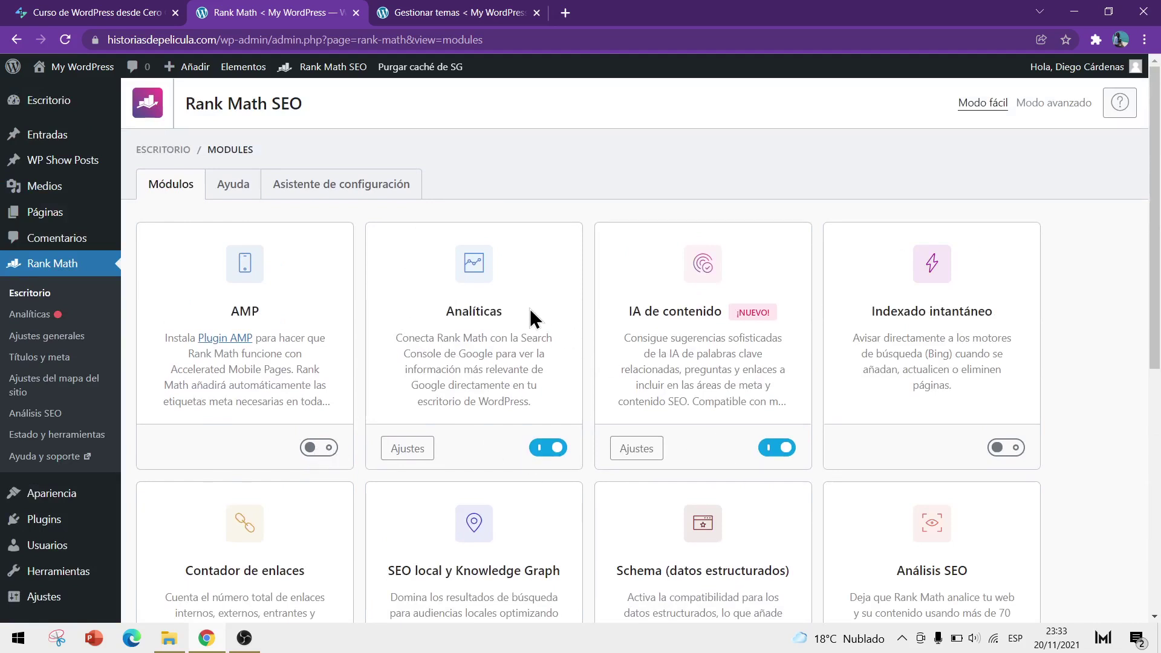
{"action": "left_click", "coordinate": [551, 450]}
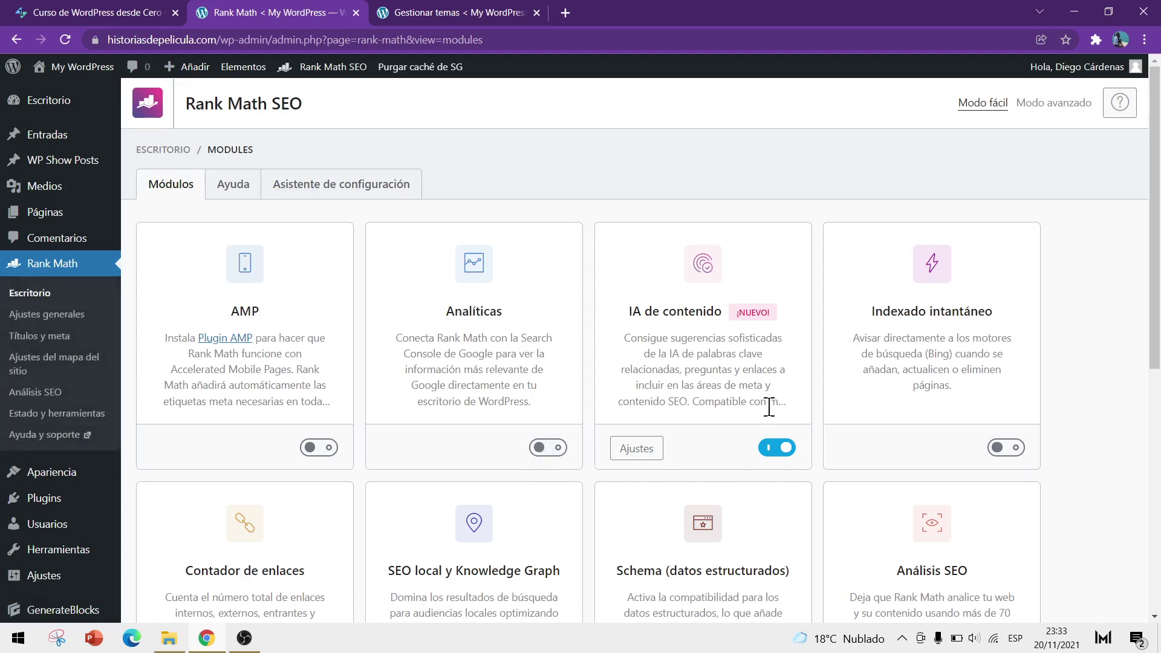
{"action": "left_click", "coordinate": [778, 448]}
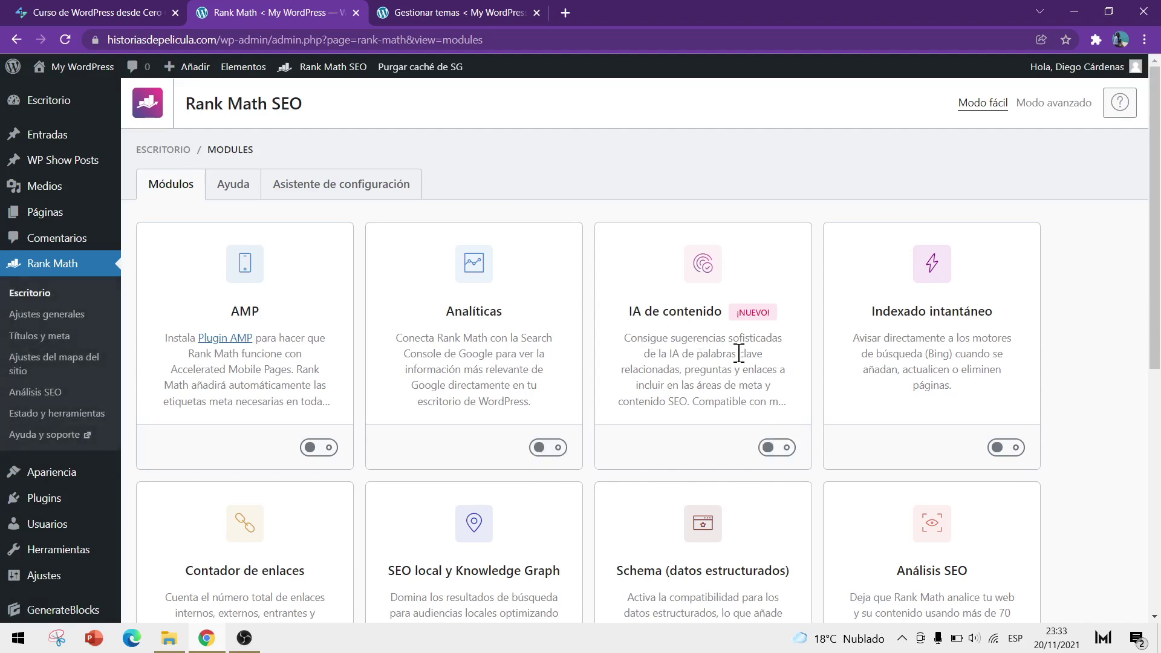
{"action": "scroll", "coordinate": [752, 355], "scroll_direction": "down", "scroll_amount": 6}
{"action": "scroll", "coordinate": [727, 354], "scroll_direction": "down", "scroll_amount": 2}
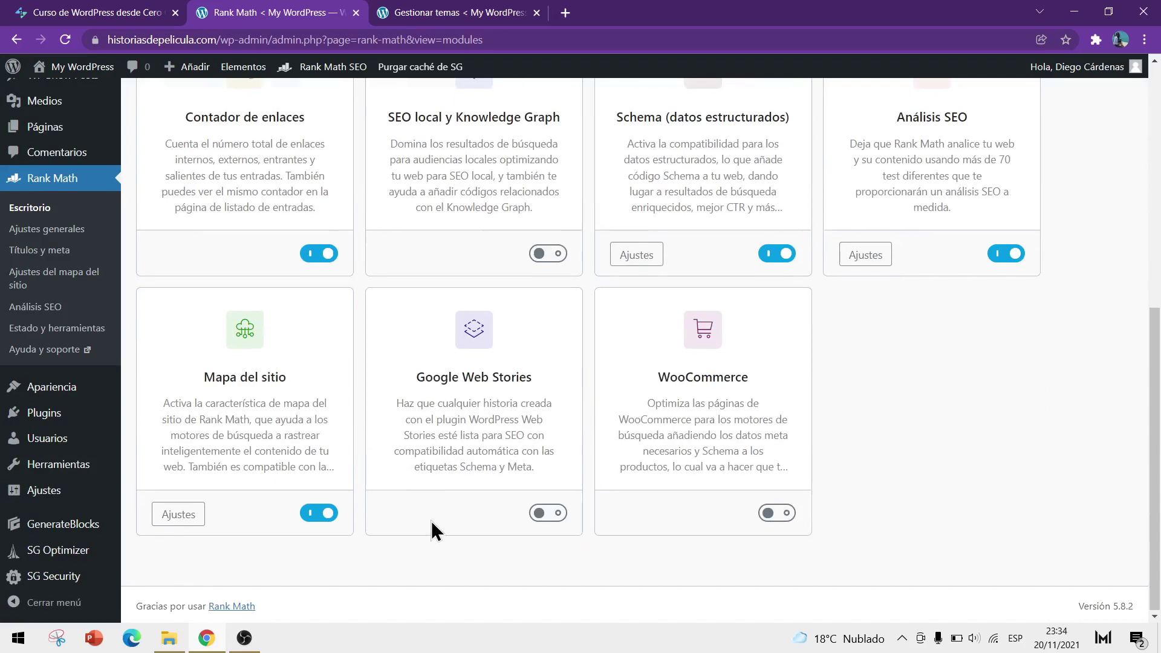
{"action": "scroll", "coordinate": [431, 521], "scroll_direction": "up", "scroll_amount": 8}
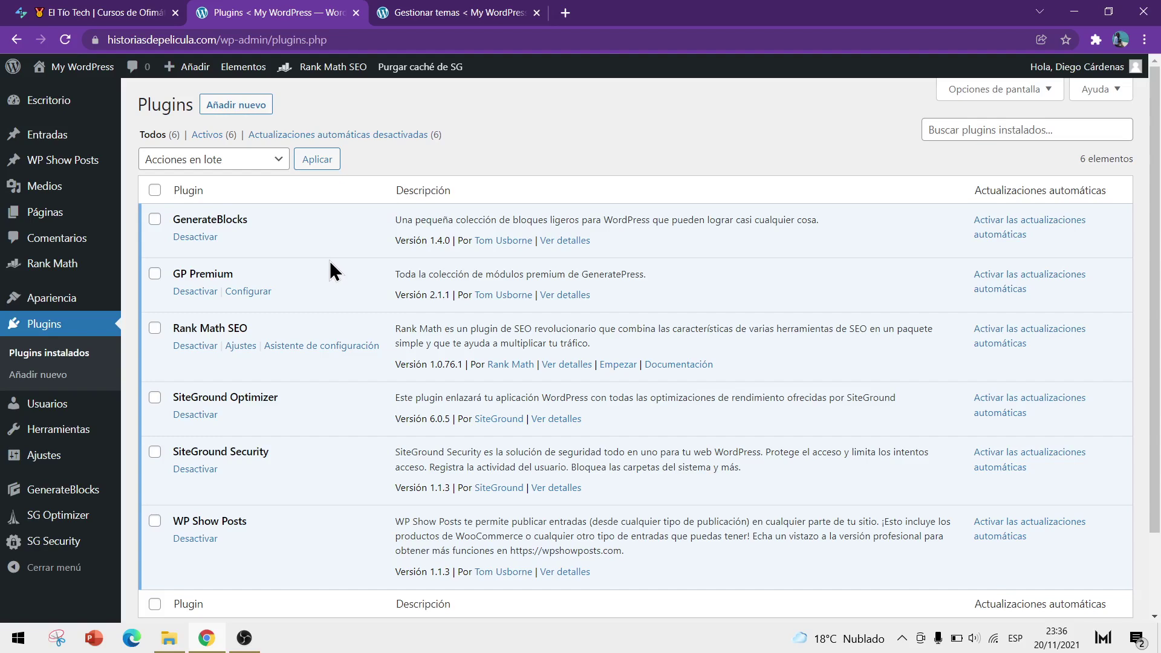
- Search the plugin directory for akismet and install and activate Akismet Spam Protection
{"action": "left_click", "coordinate": [248, 108]}
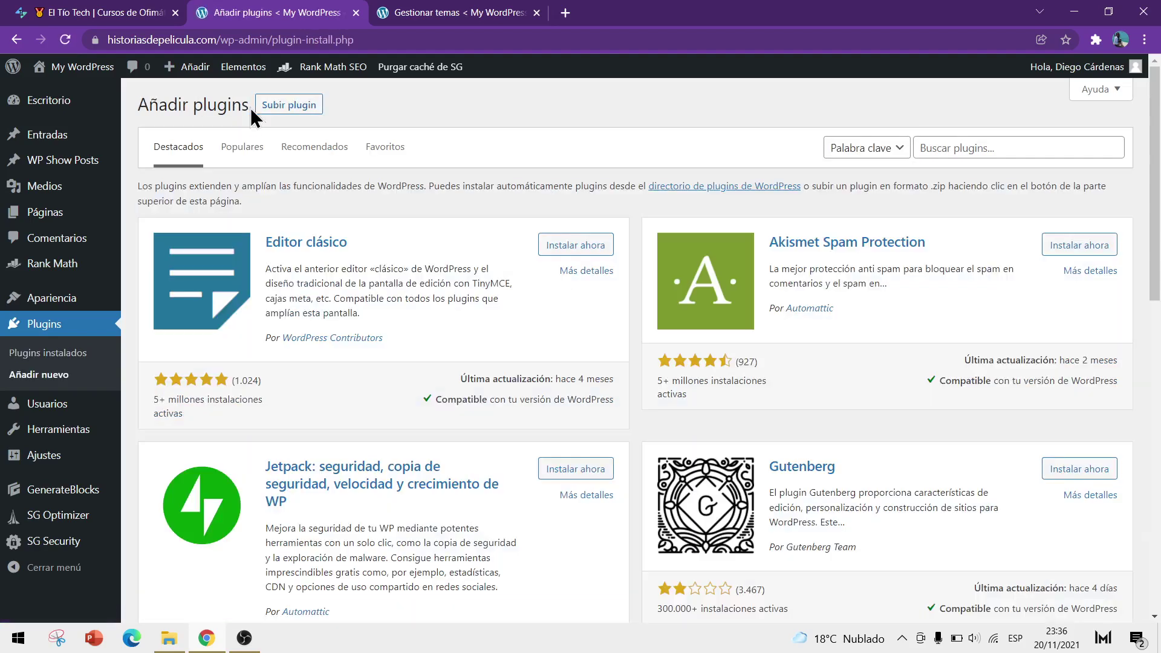
{"action": "left_click", "coordinate": [993, 148]}
{"action": "type", "text": "akismet"}
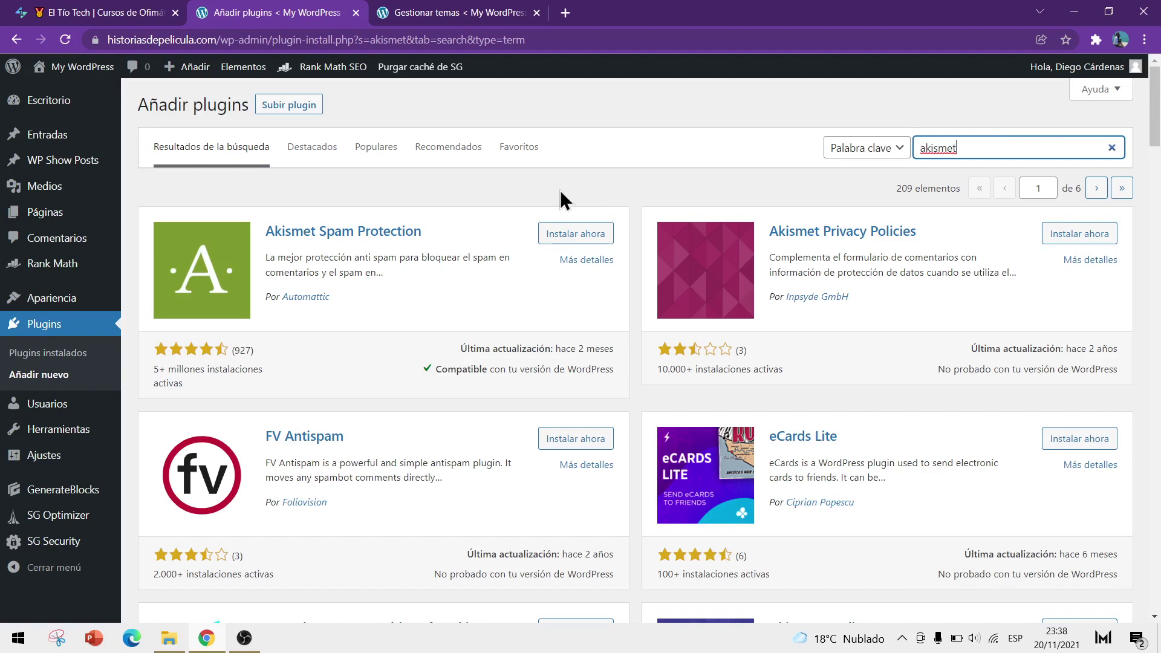
{"action": "left_click", "coordinate": [564, 236]}
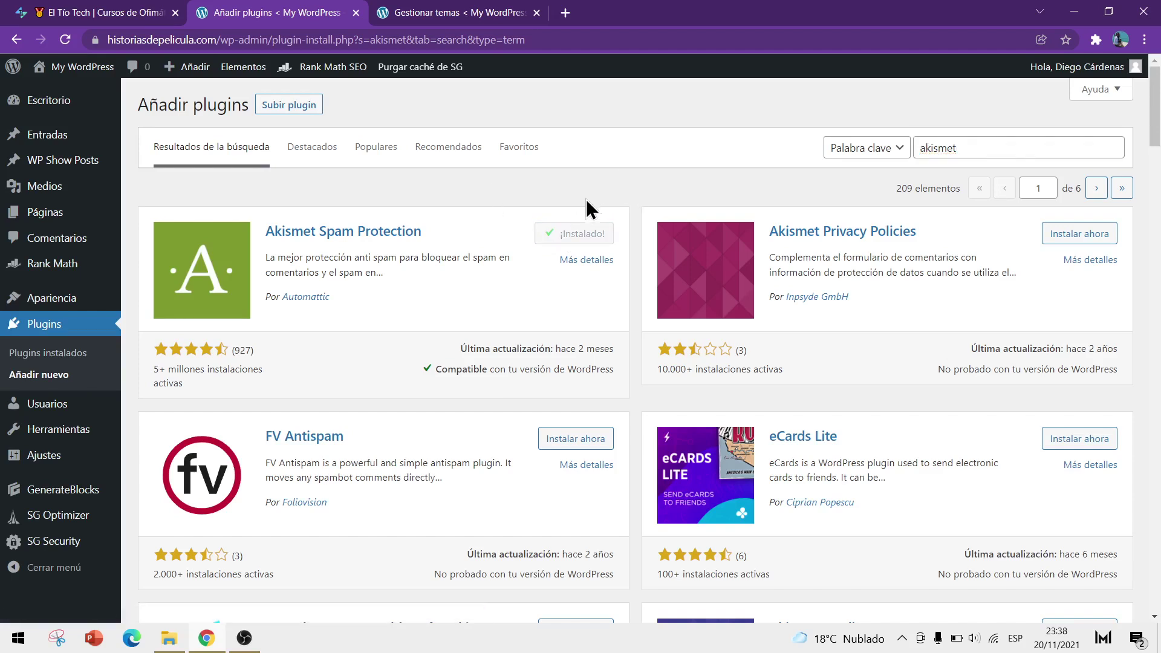
{"action": "left_click", "coordinate": [584, 235]}
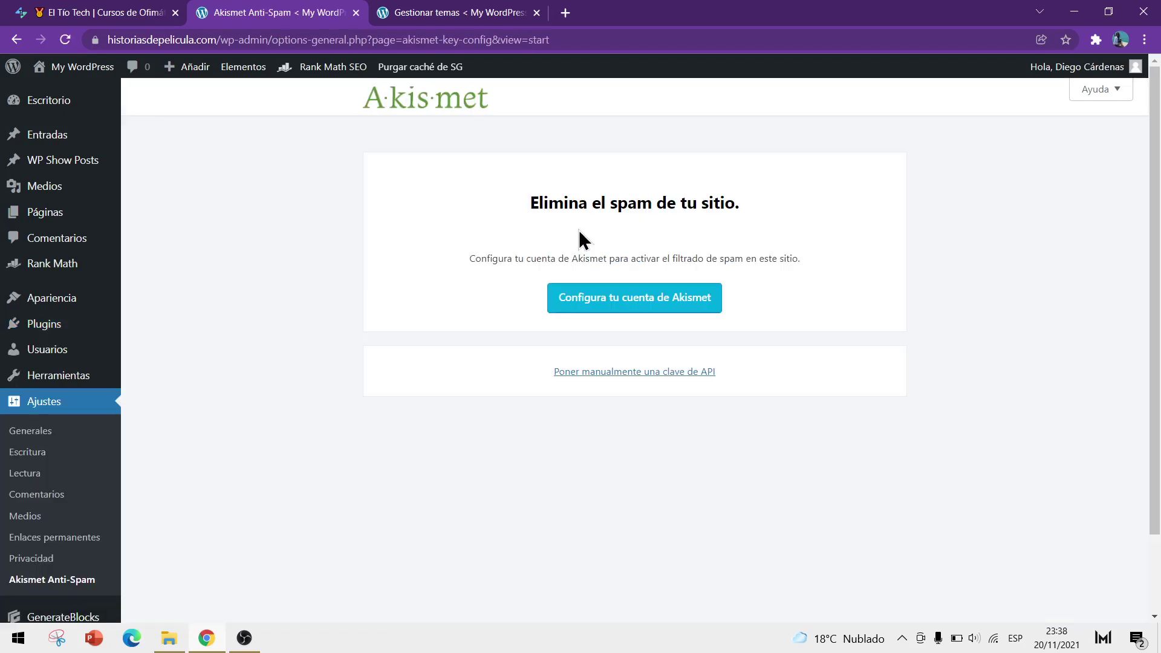
- Choose manual API key entry for Akismet, paste the API key and connect with it
{"action": "right_click", "coordinate": [641, 302]}
{"action": "left_click", "coordinate": [580, 336]}
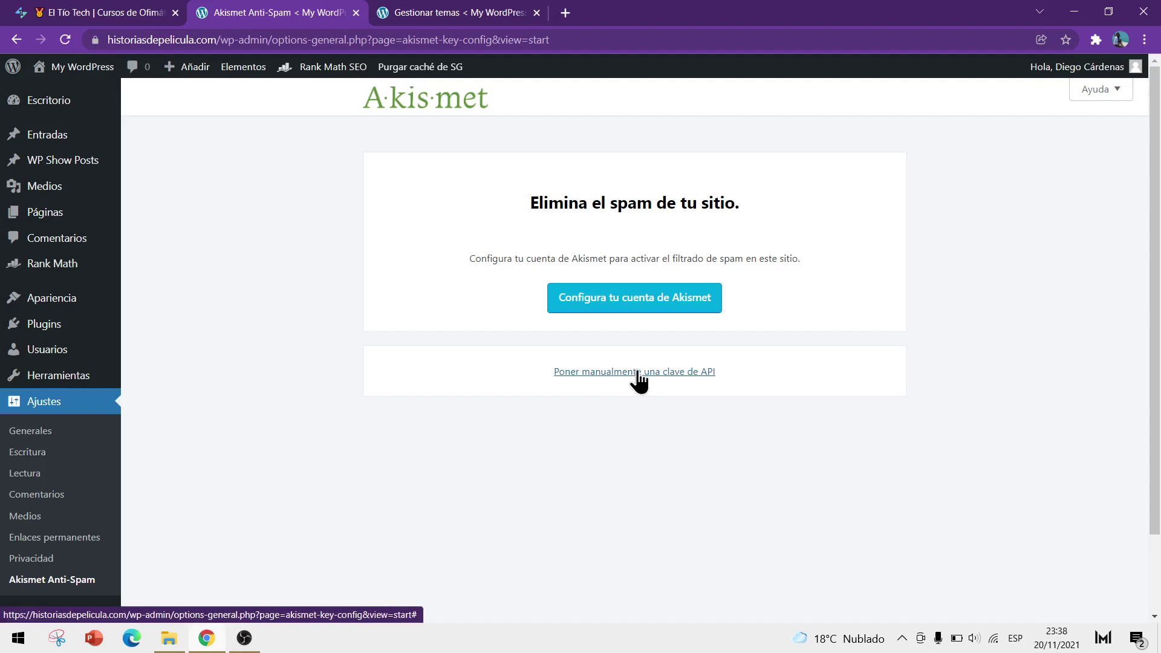
{"action": "left_click", "coordinate": [669, 375]}
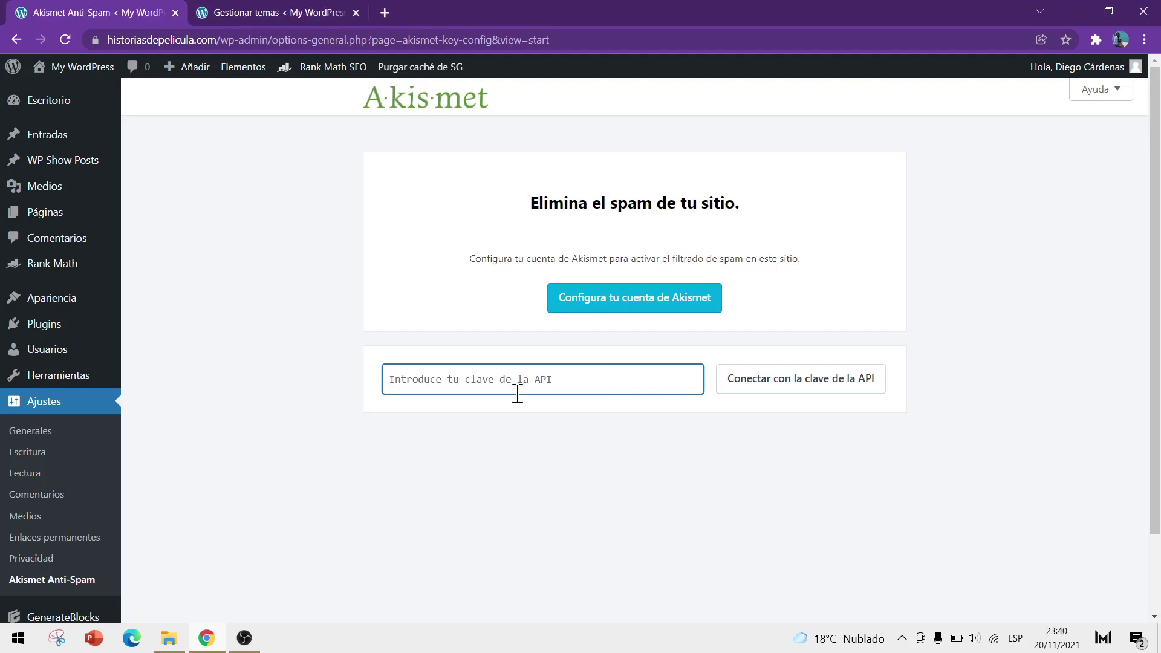
{"action": "key", "text": "ctrl+v"}
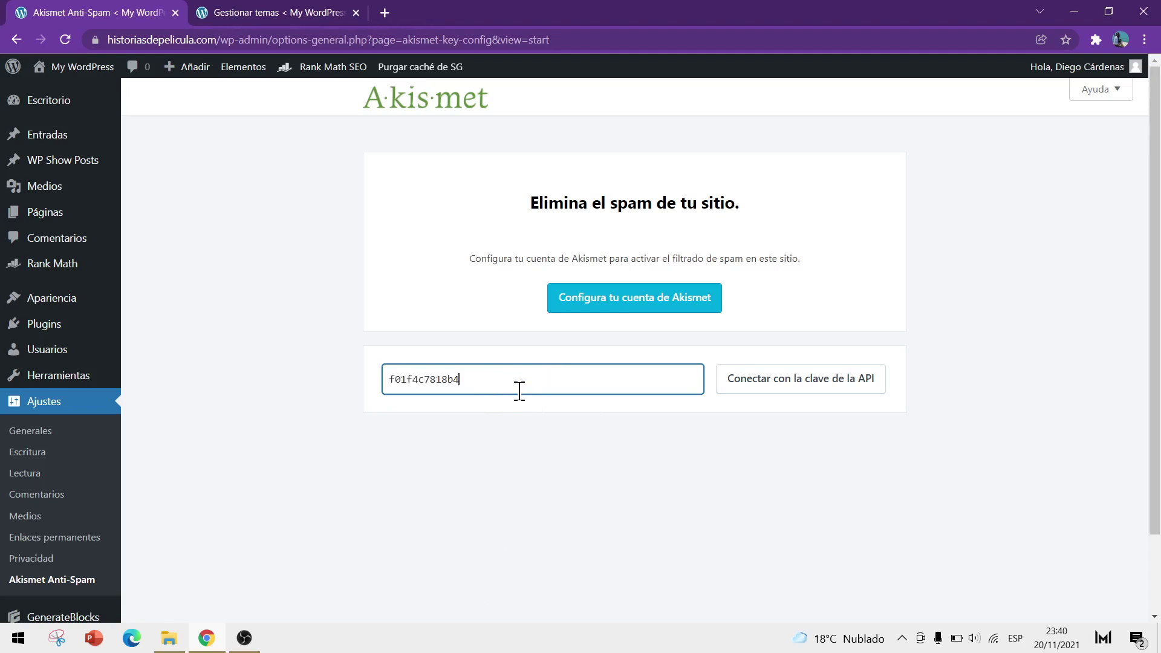
{"action": "left_click", "coordinate": [799, 387]}
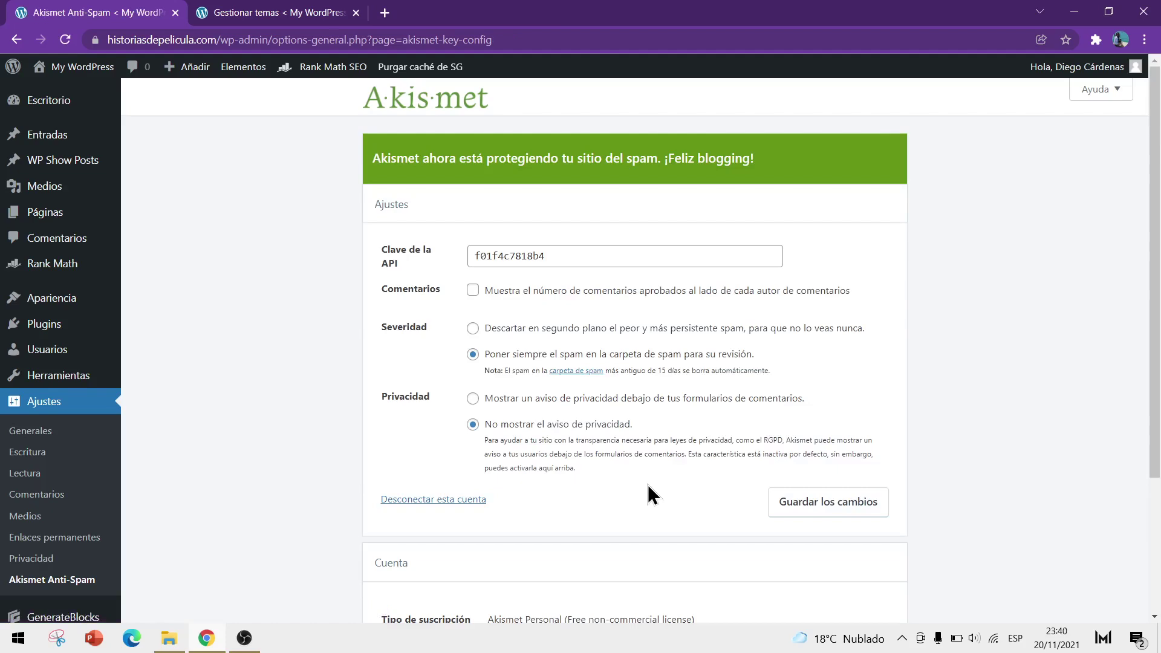
- Leave the Akismet settings for the installed plugins list and open the Añadir plugins page
{"action": "scroll", "coordinate": [343, 382], "scroll_direction": "down", "scroll_amount": 3}
{"action": "left_click", "coordinate": [44, 187]}
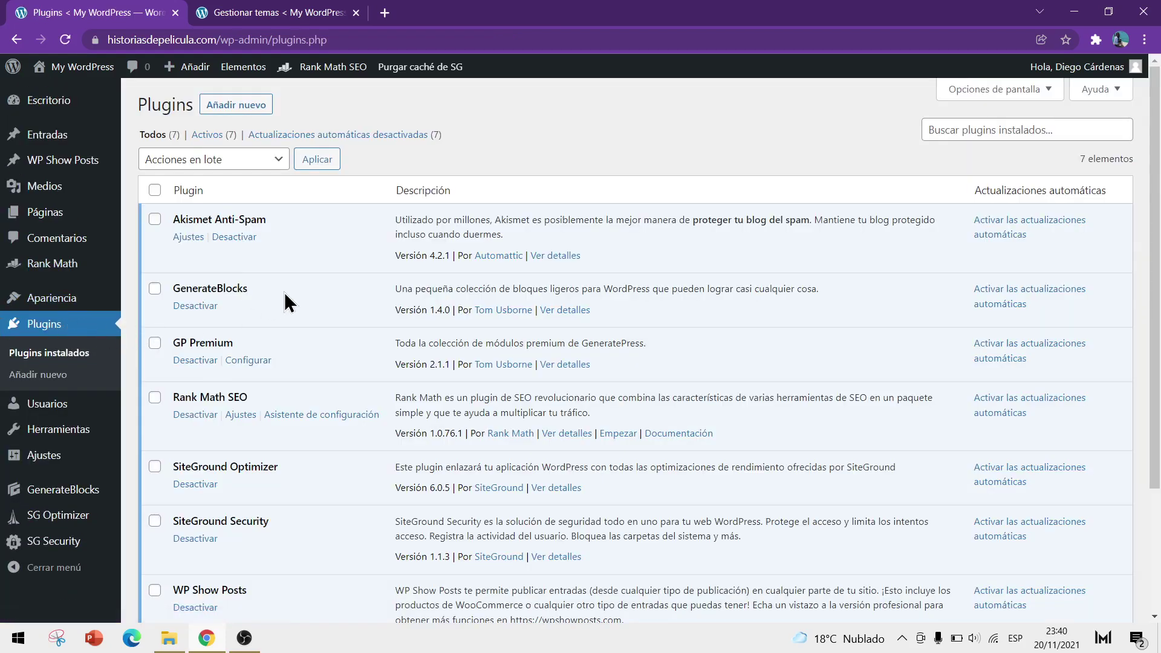
{"action": "left_click", "coordinate": [255, 119]}
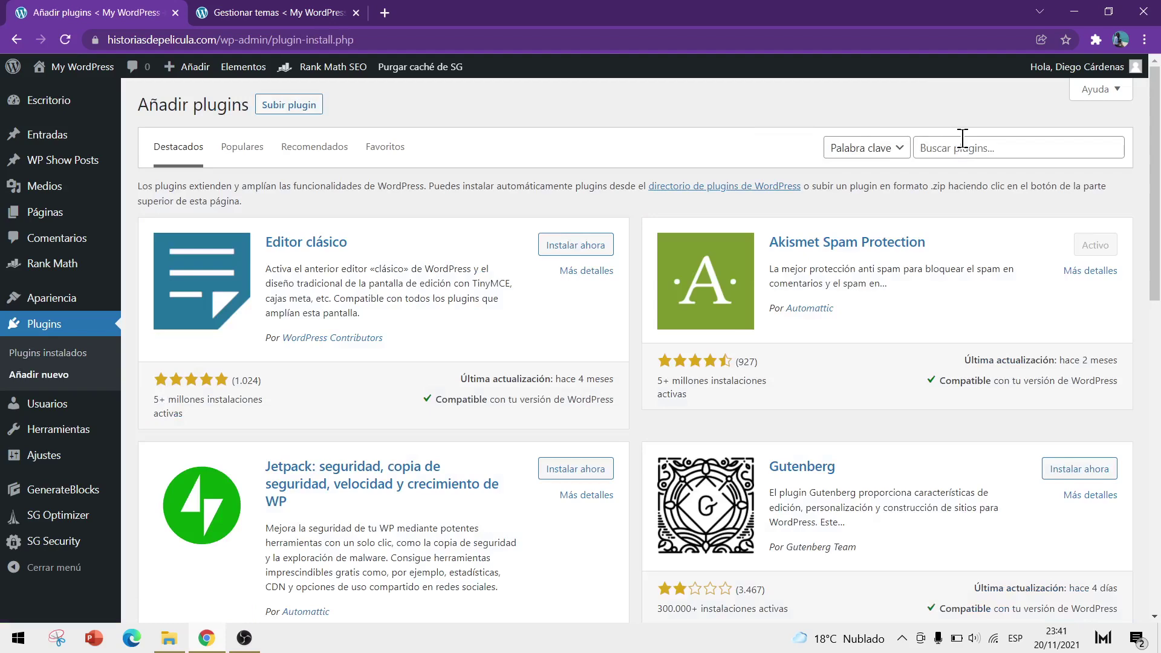
- Search the plugin directory for smush and locate Smush – Lazy Load Images, Optimize & Compress Images by WPMU DEV
{"action": "left_click", "coordinate": [962, 148]}
{"action": "type", "text": "smush"}
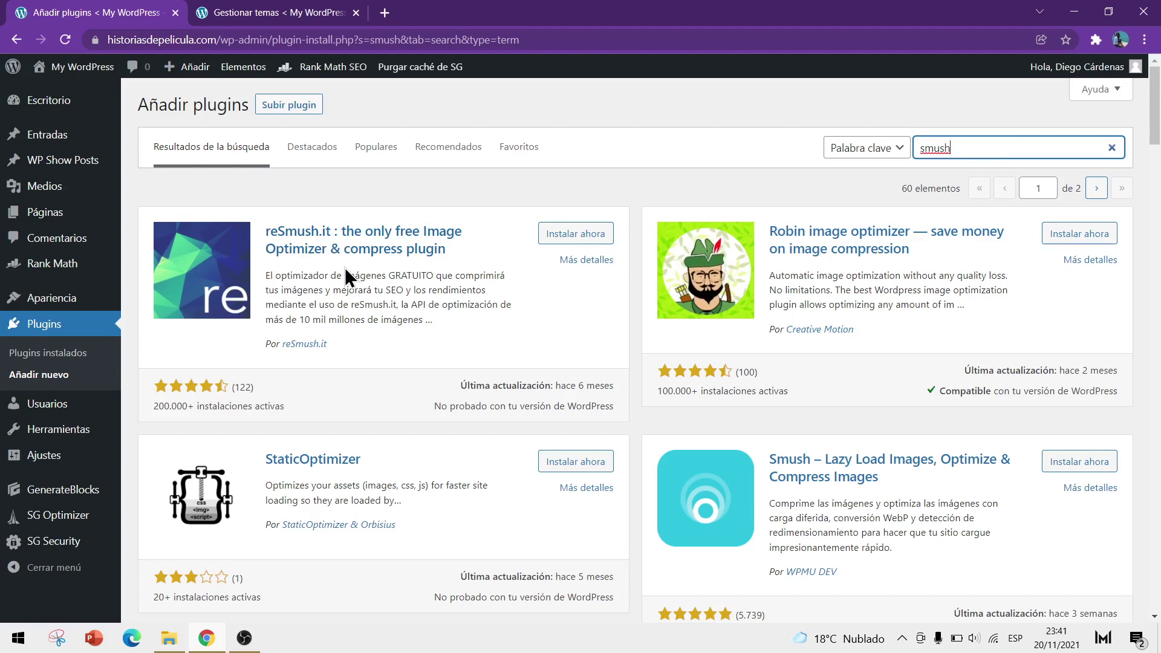
{"action": "scroll", "coordinate": [393, 288], "scroll_direction": "down", "scroll_amount": 1}
{"action": "scroll", "coordinate": [445, 246], "scroll_direction": "down", "scroll_amount": 4}
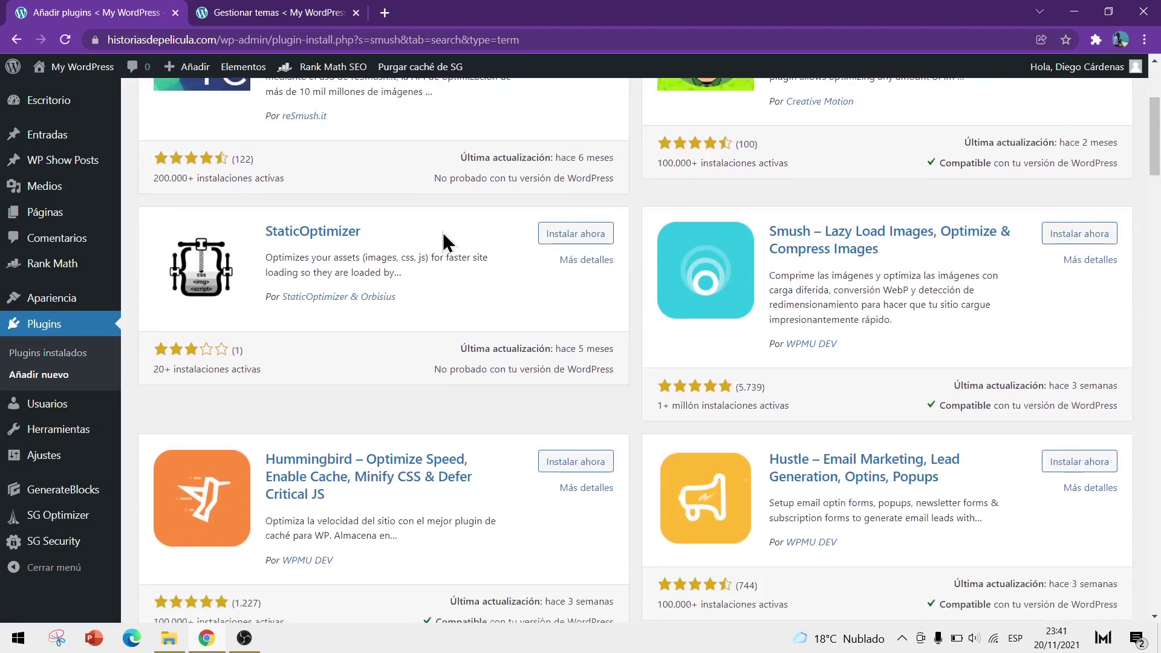
{"action": "scroll", "coordinate": [728, 218], "scroll_direction": "up", "scroll_amount": 2}
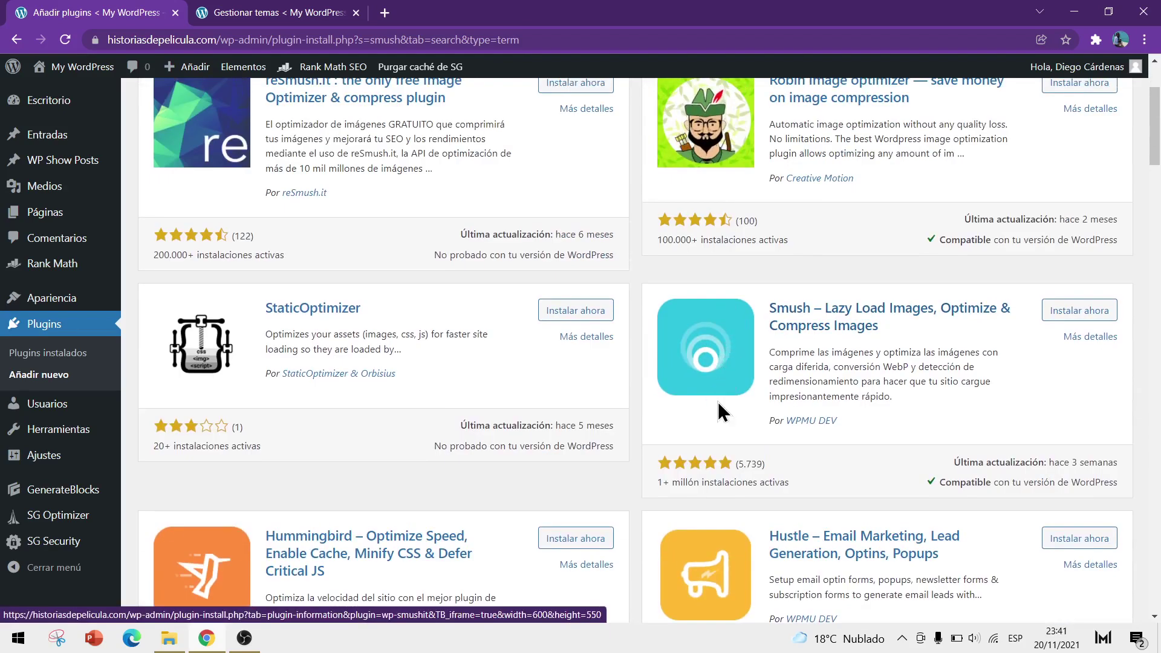
{"action": "left_click_drag", "start_coordinate": [840, 422], "coordinate": [767, 437]}
{"action": "left_click", "coordinate": [767, 437]}
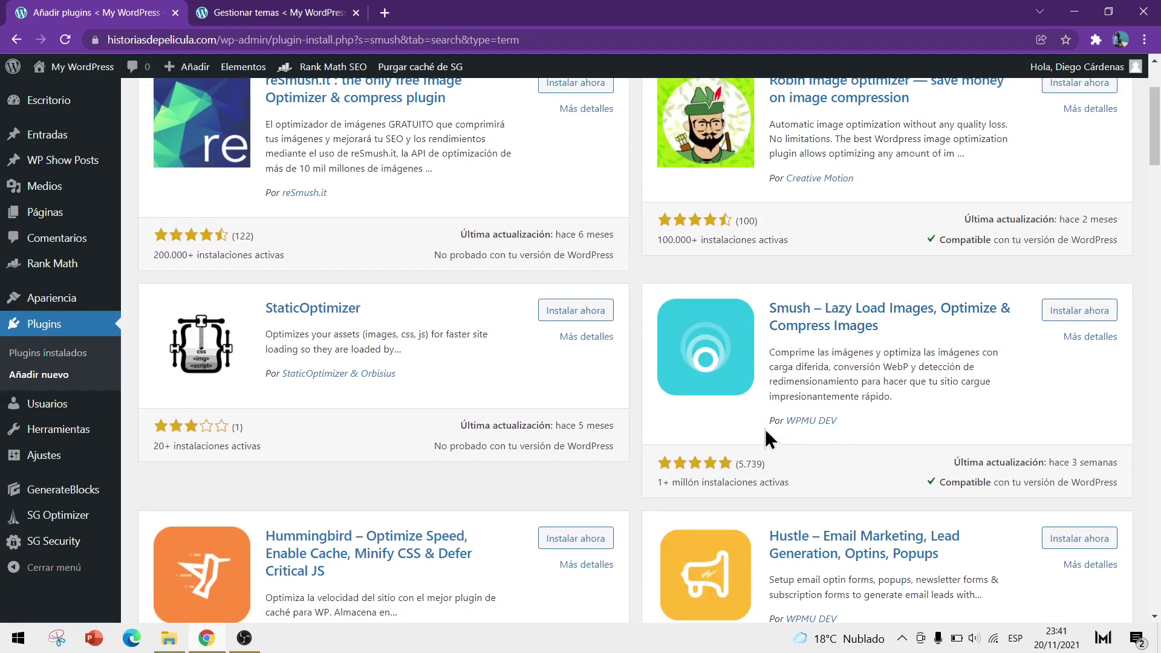
- Install and activate the plugin Smush – Lazy Load Images, Optimize & Compress Images by WPMU DEV
{"action": "scroll", "coordinate": [768, 447], "scroll_direction": "up", "scroll_amount": 1}
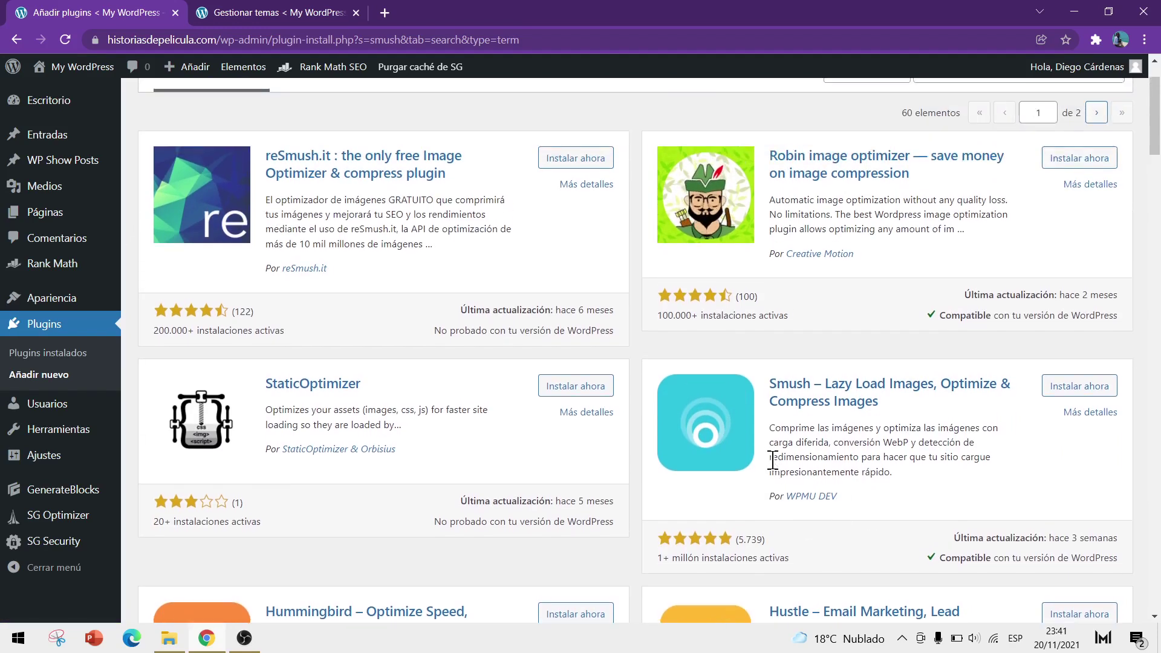
{"action": "left_click", "coordinate": [1074, 390]}
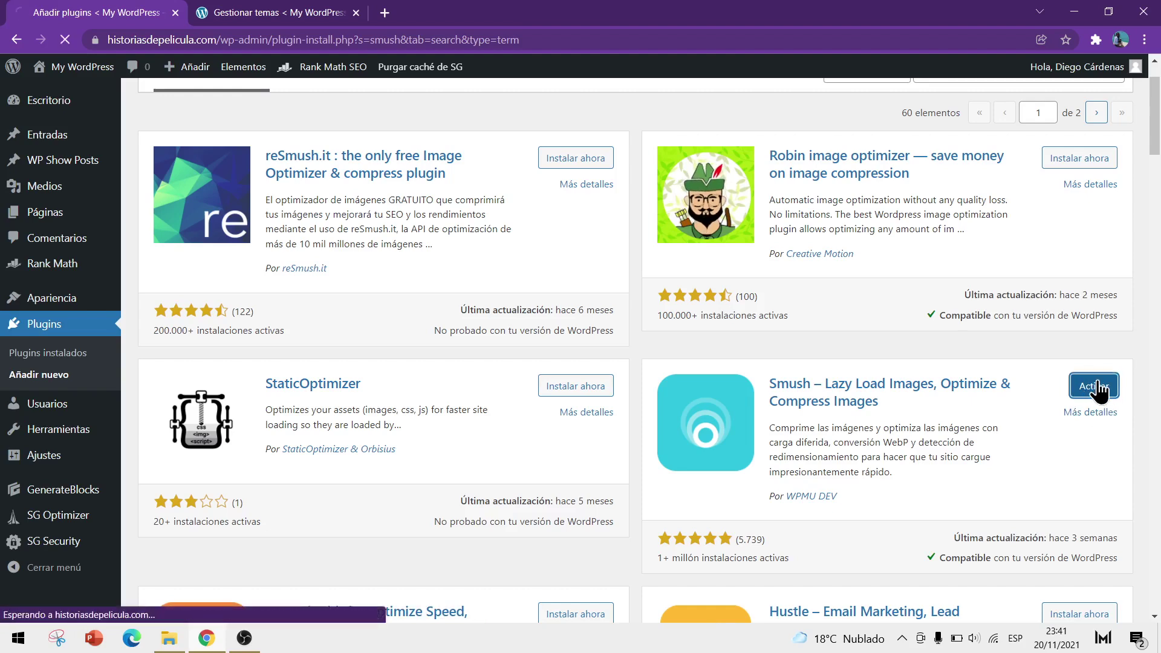
{"action": "left_click", "coordinate": [1096, 387]}
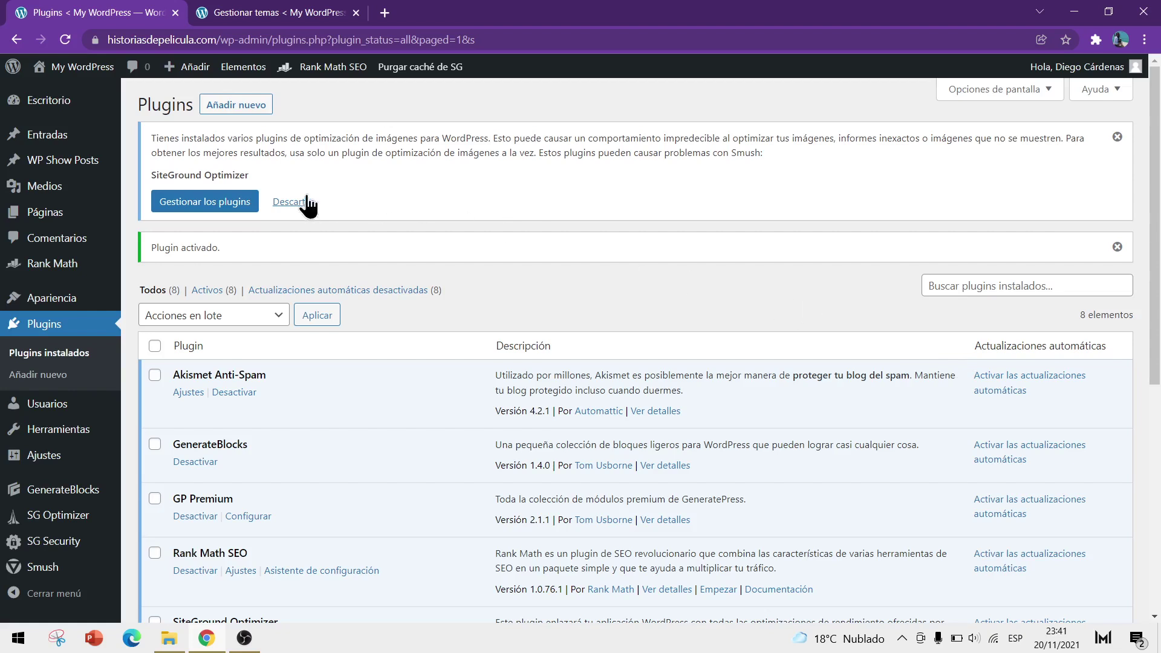
- Dismiss the Smush notice about multiple image optimization plugins on the installed plugins page
{"action": "left_click", "coordinate": [294, 203]}
{"action": "scroll", "coordinate": [571, 220], "scroll_direction": "down", "scroll_amount": 2}
{"action": "scroll", "coordinate": [562, 217], "scroll_direction": "up", "scroll_amount": 2}
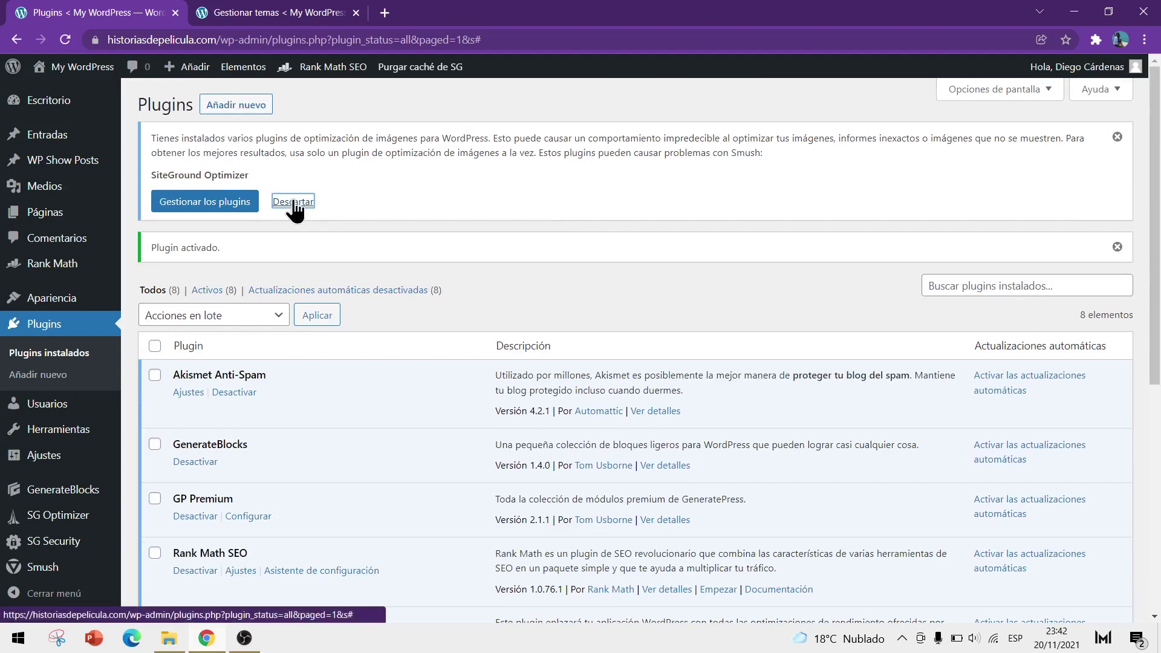
{"action": "left_click", "coordinate": [1114, 137]}
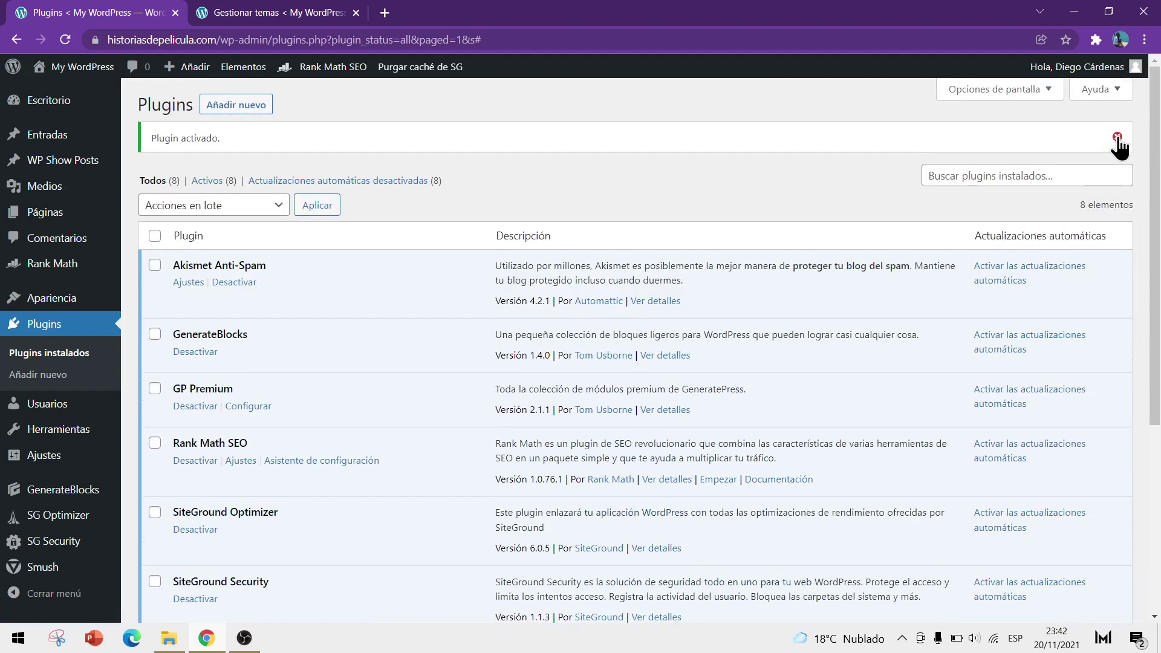
- Open Smush's settings and complete the setup wizard, keeping automatic compression and lazy loading enabled and usage data tracking disabled
{"action": "scroll", "coordinate": [344, 209], "scroll_direction": "down", "scroll_amount": 5}
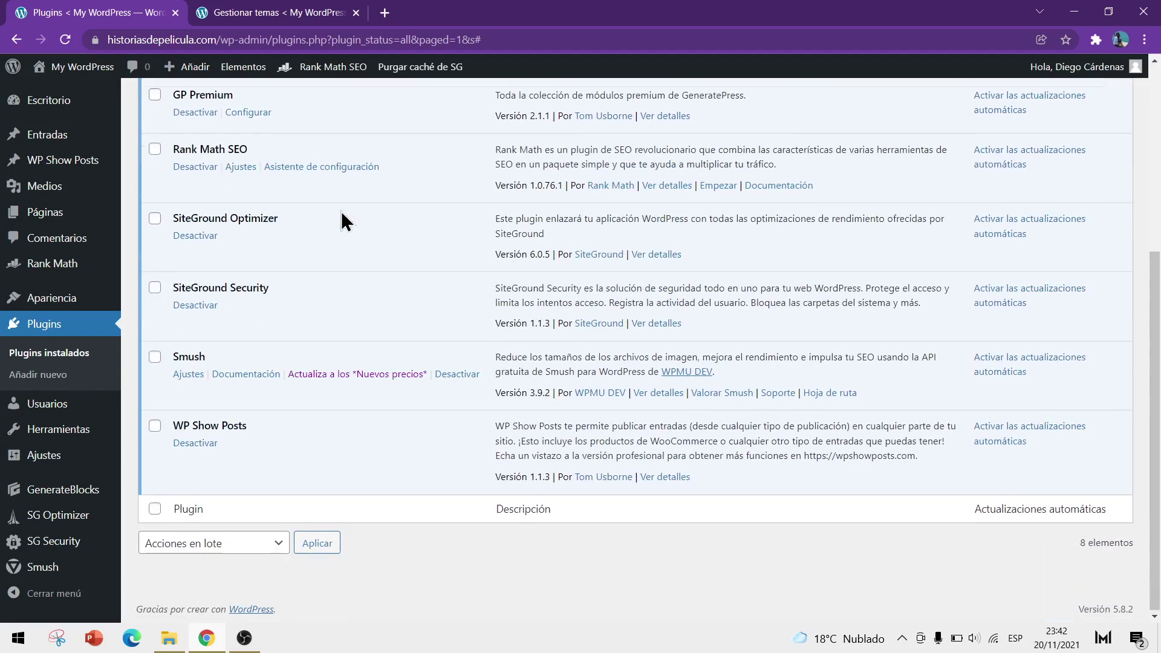
{"action": "left_click", "coordinate": [187, 377]}
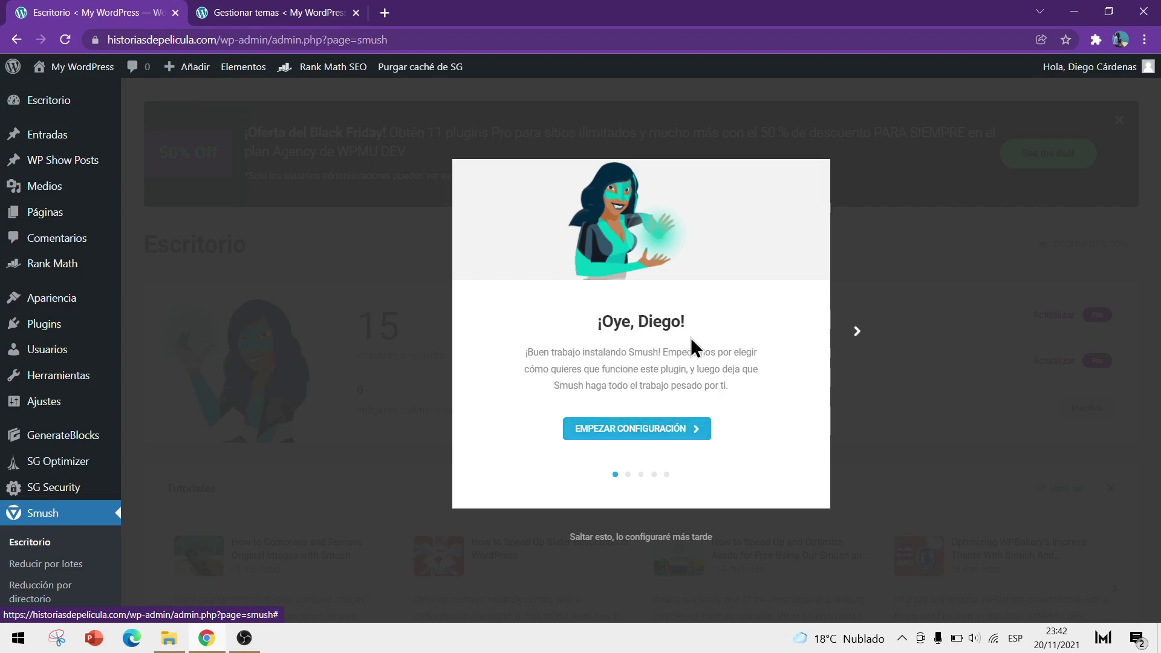
{"action": "left_click", "coordinate": [643, 431]}
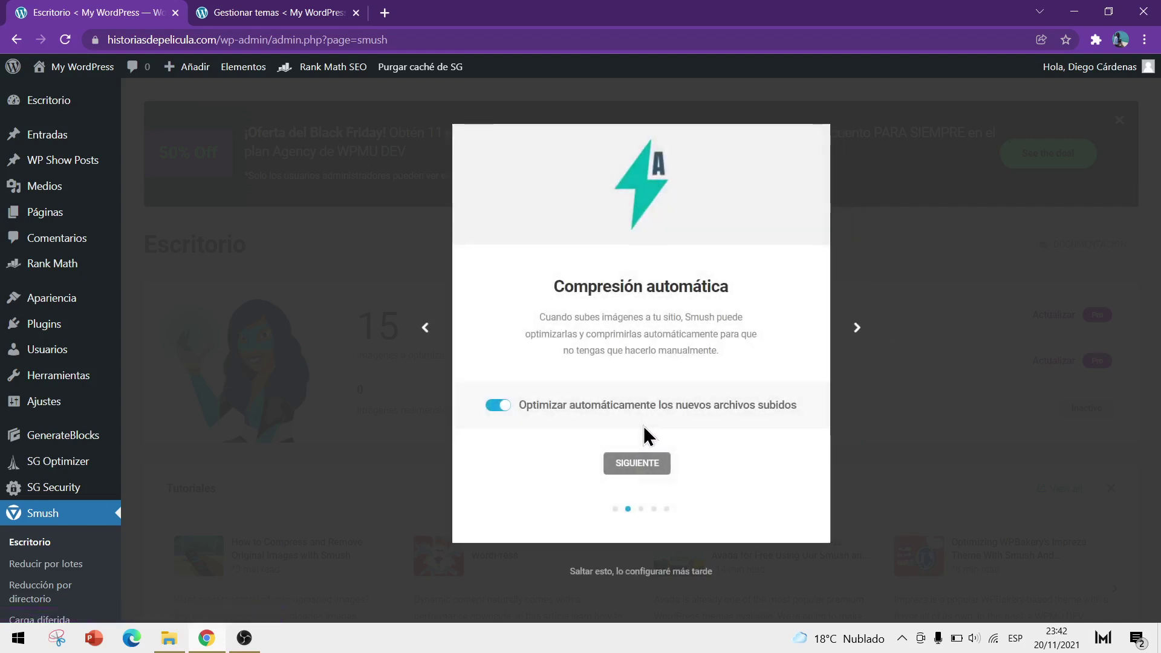
{"action": "left_click", "coordinate": [660, 471]}
{"action": "left_click", "coordinate": [640, 470]}
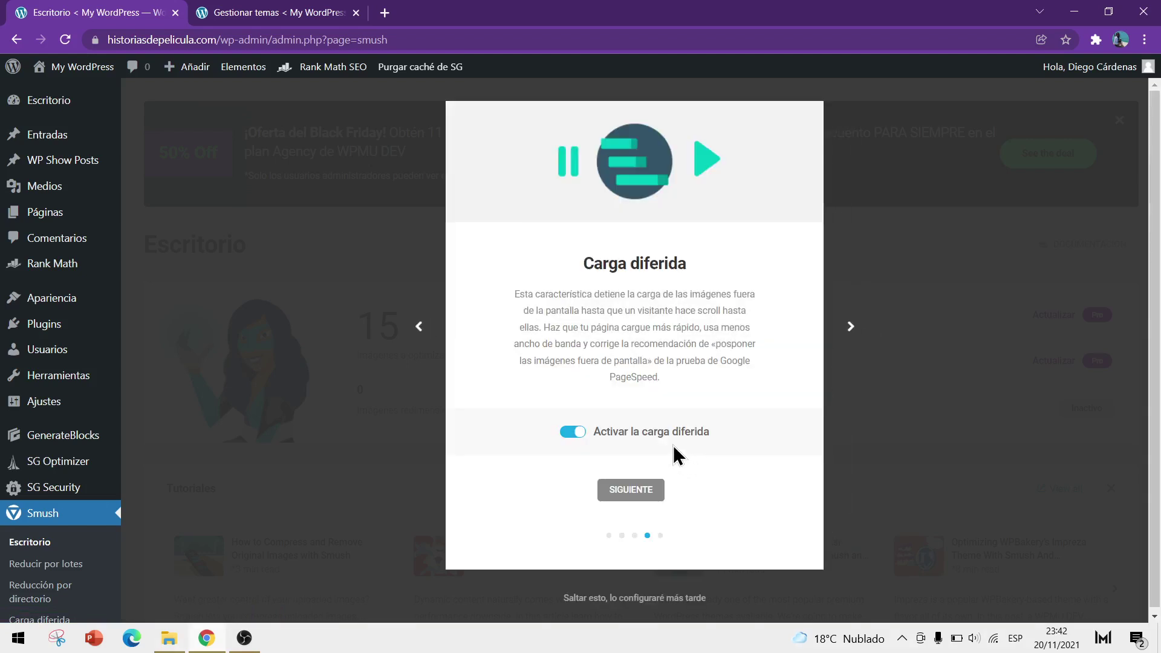
{"action": "left_click", "coordinate": [605, 492]}
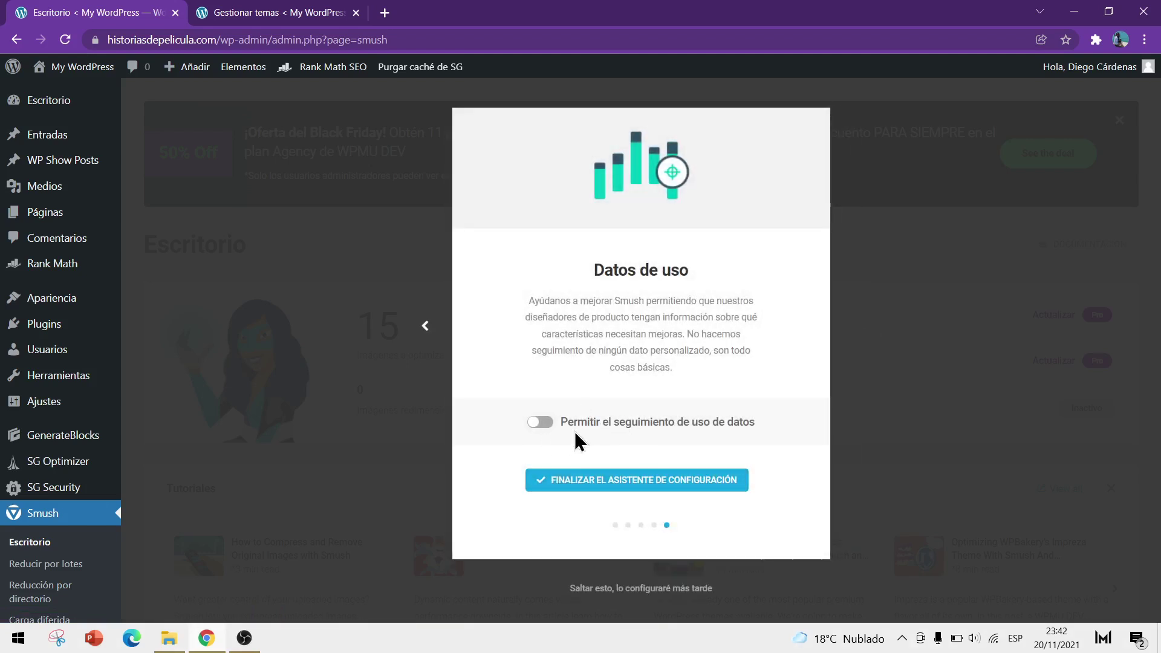
{"action": "left_click", "coordinate": [653, 484]}
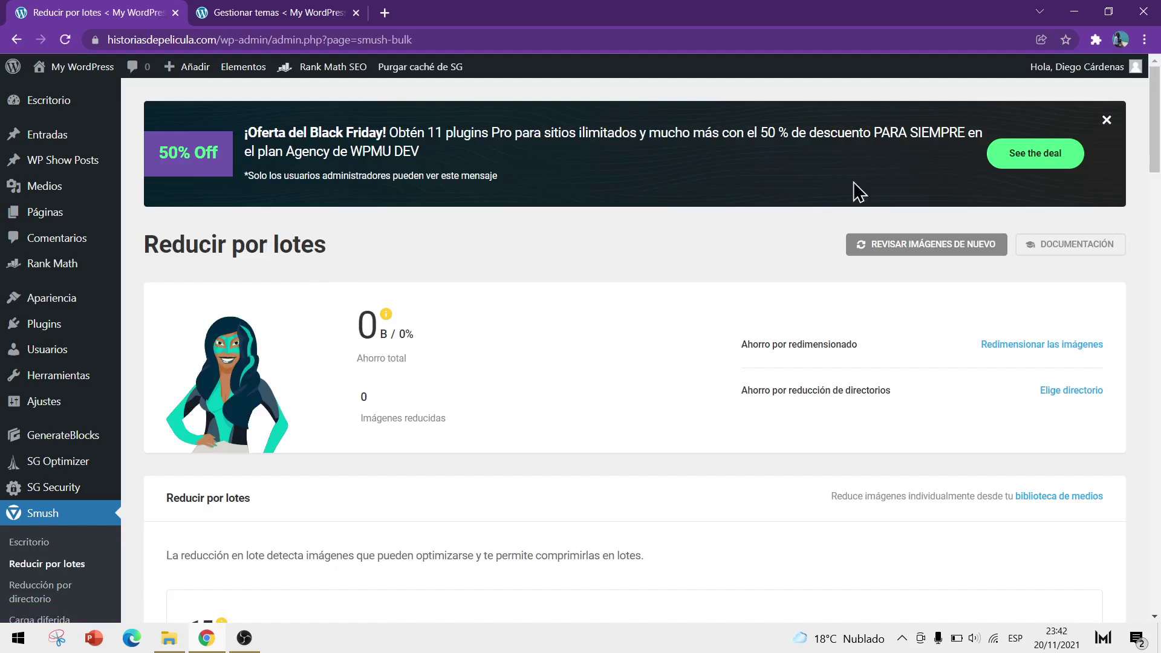
- Close the Black Friday offer banner and look over the Reducir por lotes page
{"action": "left_click", "coordinate": [1107, 120]}
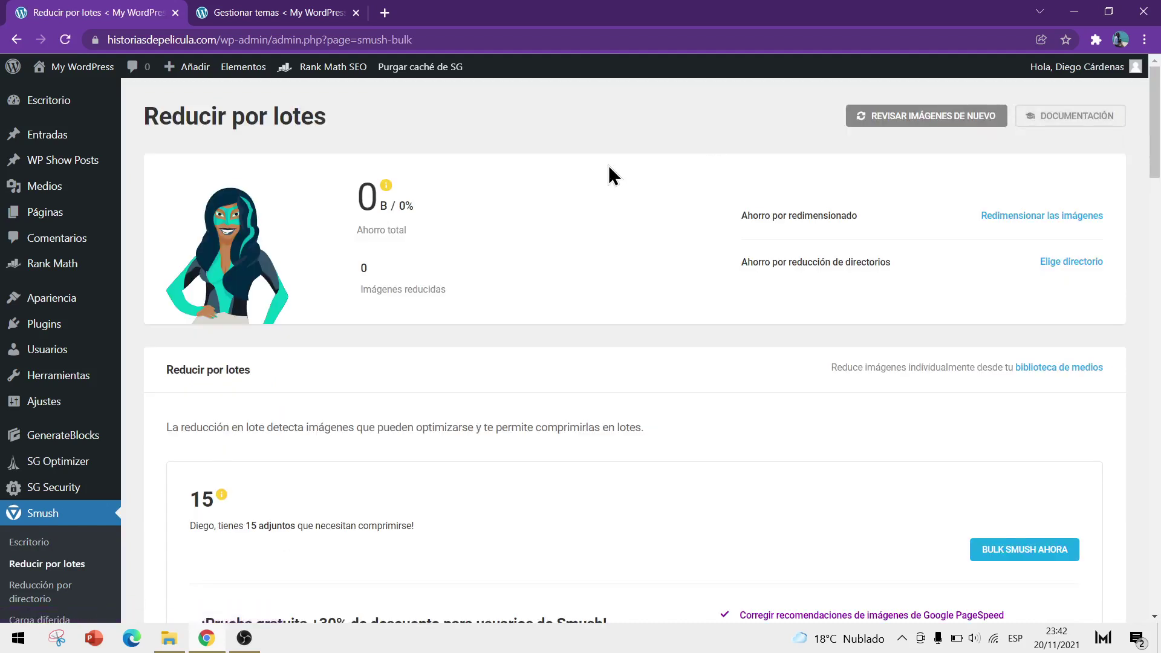
{"action": "scroll", "coordinate": [573, 288], "scroll_direction": "down", "scroll_amount": 5}
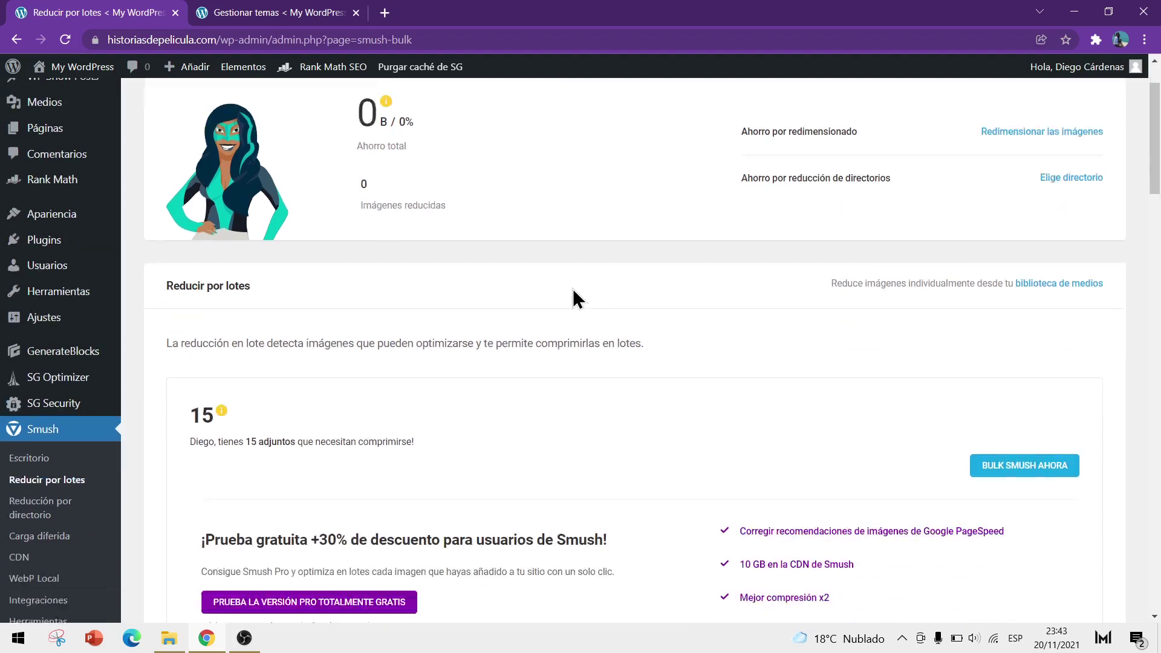
{"action": "scroll", "coordinate": [573, 292], "scroll_direction": "up", "scroll_amount": 4}
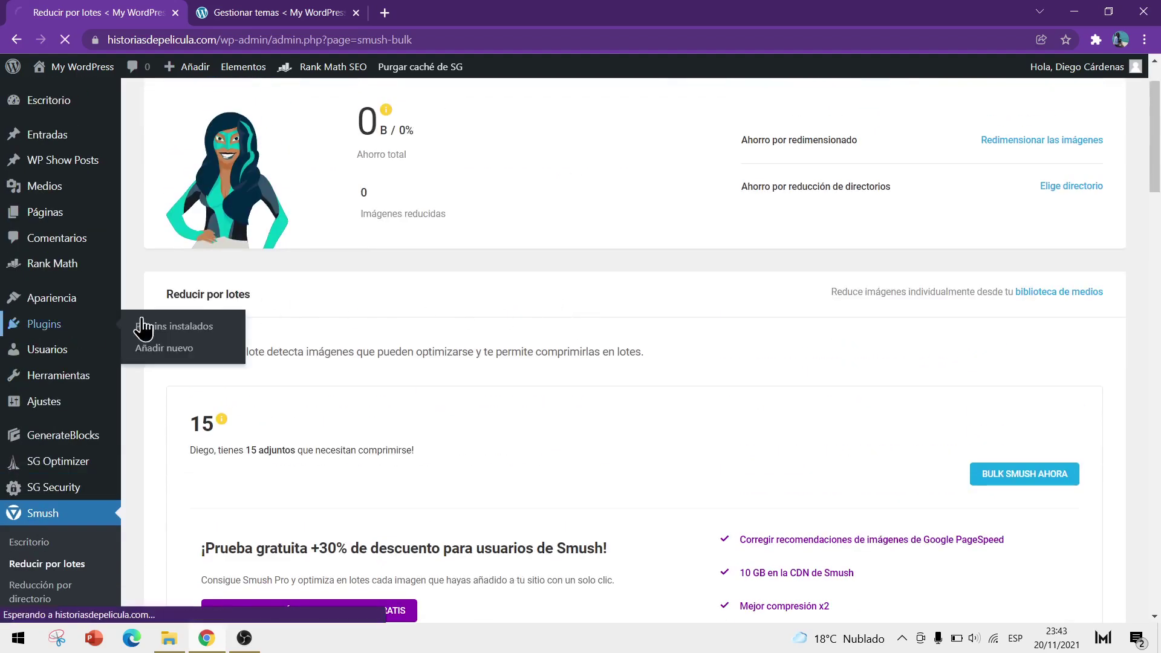
- Return to the installed plugins page and review the full list of active plugins
{"action": "left_click", "coordinate": [91, 325]}
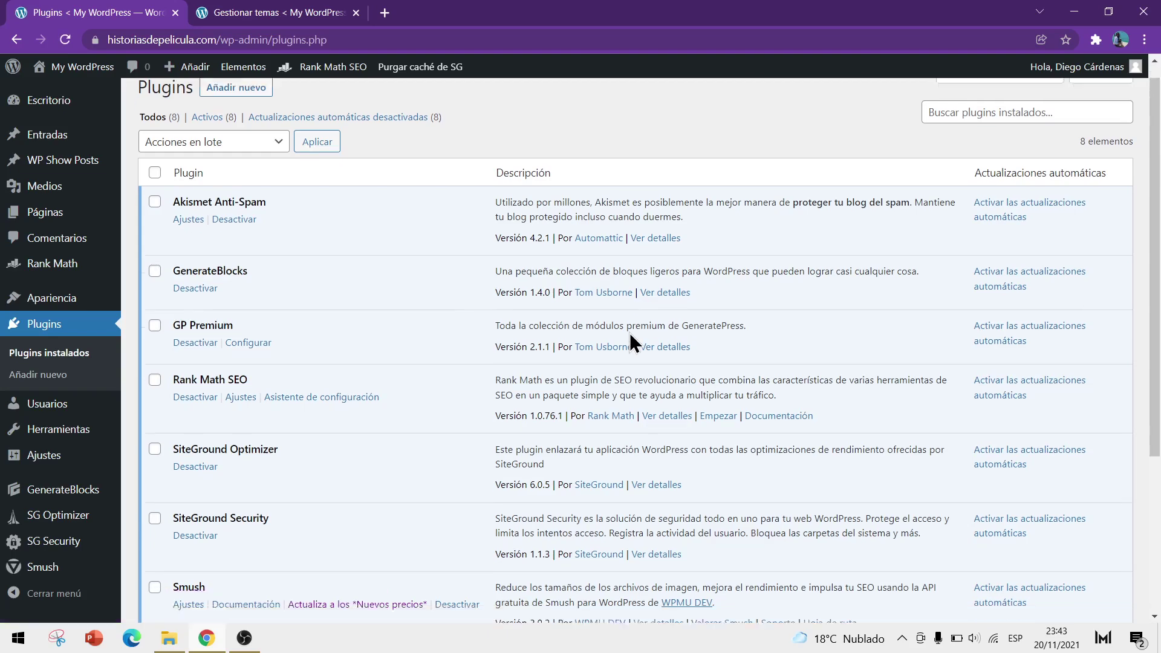
{"action": "scroll", "coordinate": [630, 333], "scroll_direction": "down", "scroll_amount": 4}
{"action": "scroll", "coordinate": [630, 333], "scroll_direction": "up", "scroll_amount": 2}
{"action": "scroll", "coordinate": [629, 334], "scroll_direction": "up", "scroll_amount": 3}
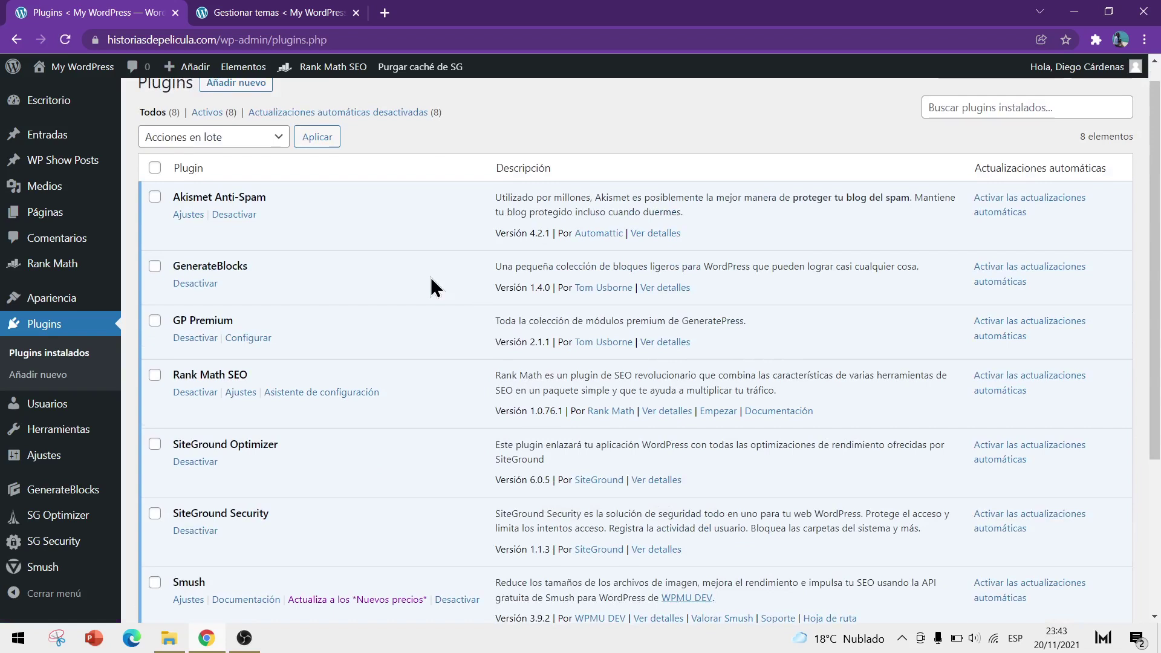
- Open the public site in a new tab and review the home page sections, ending back at its header
{"action": "mouse_move", "coordinate": [101, 76]}
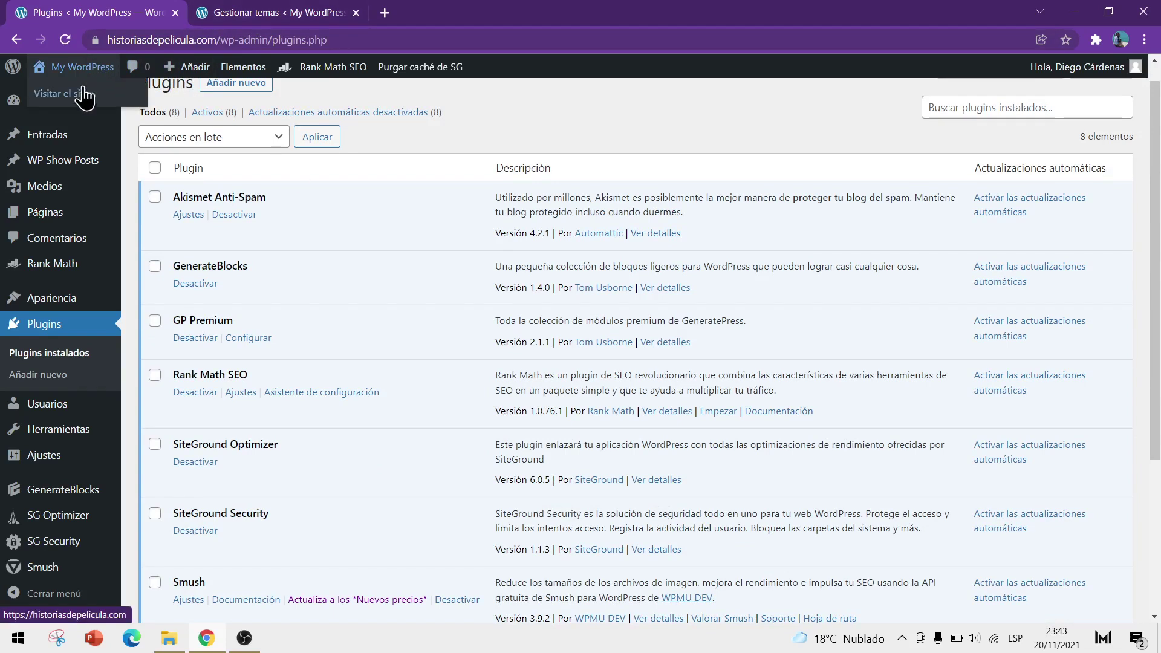
{"action": "right_click", "coordinate": [82, 95]}
{"action": "left_click", "coordinate": [136, 107]}
{"action": "left_click", "coordinate": [308, 10]}
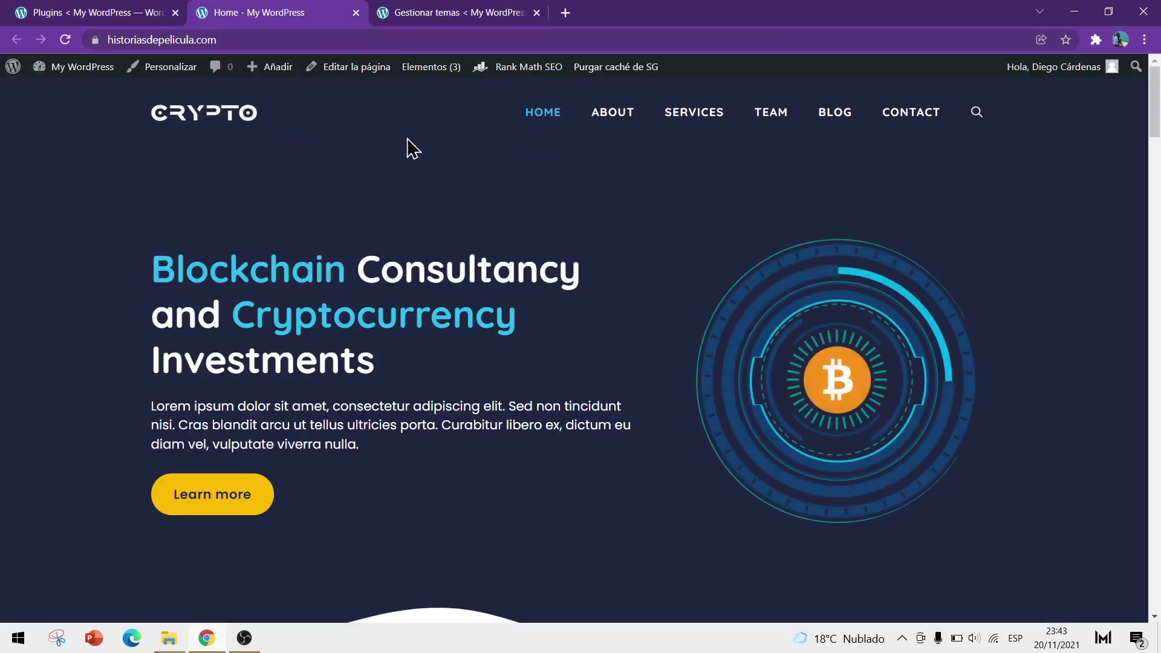
{"action": "scroll", "coordinate": [601, 212], "scroll_direction": "down", "scroll_amount": 10}
{"action": "scroll", "coordinate": [566, 219], "scroll_direction": "down", "scroll_amount": 15}
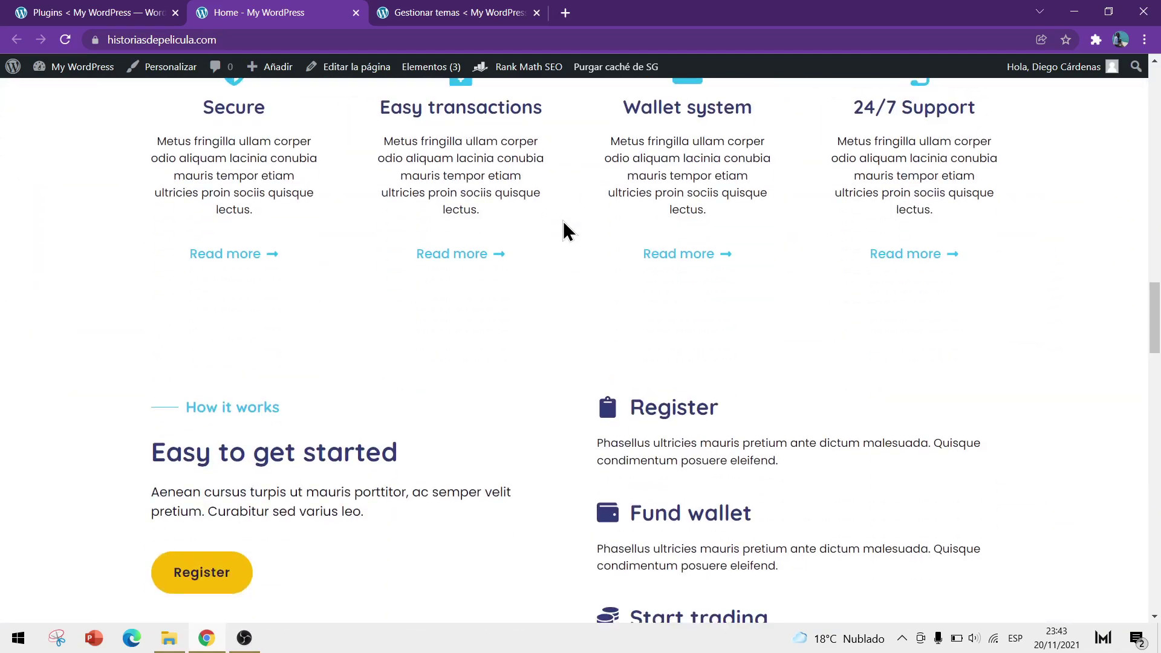
{"action": "scroll", "coordinate": [564, 231], "scroll_direction": "down", "scroll_amount": 5}
{"action": "scroll", "coordinate": [563, 221], "scroll_direction": "up", "scroll_amount": 15}
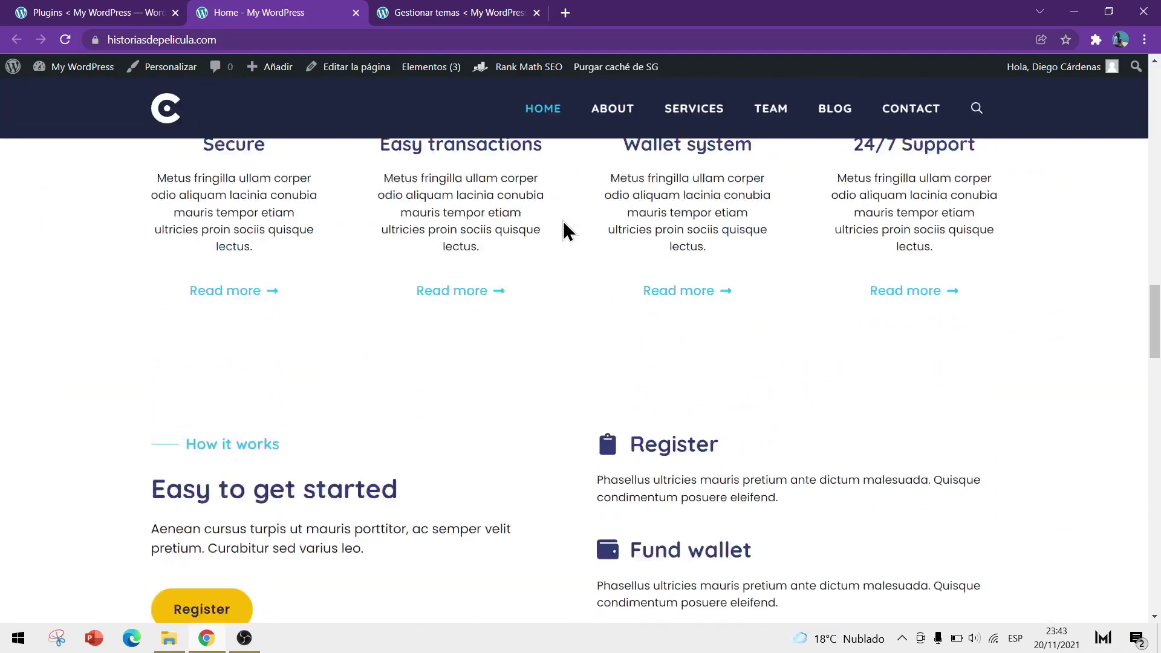
{"action": "scroll", "coordinate": [563, 230], "scroll_direction": "up", "scroll_amount": 15}
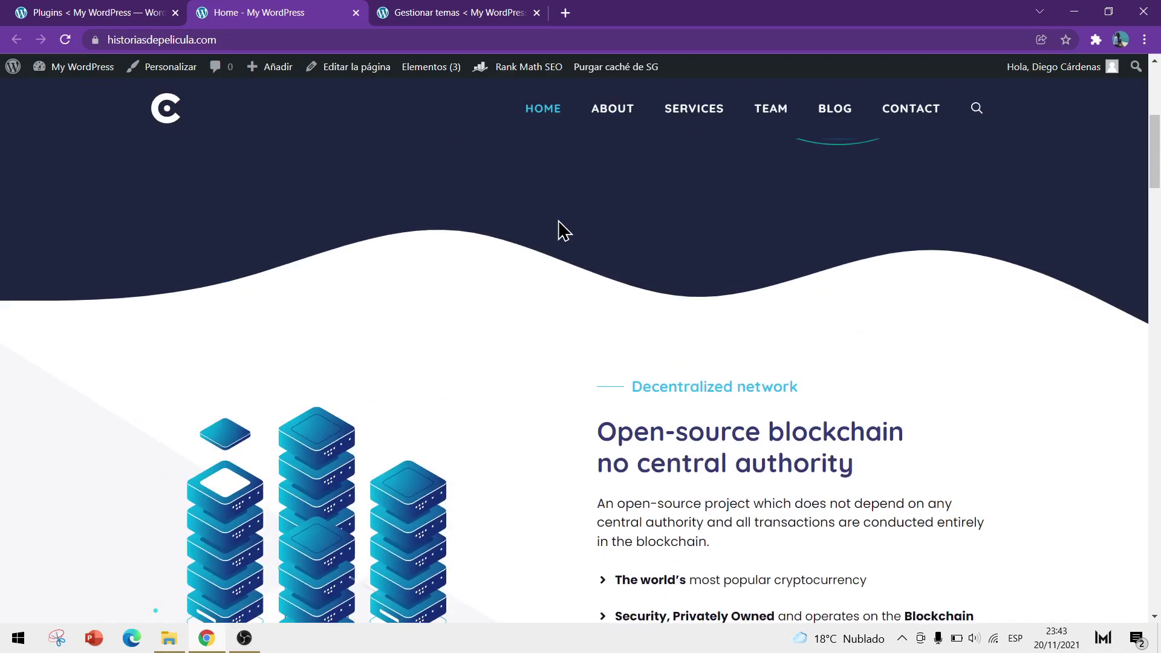
{"action": "scroll", "coordinate": [564, 225], "scroll_direction": "up", "scroll_amount": 4}
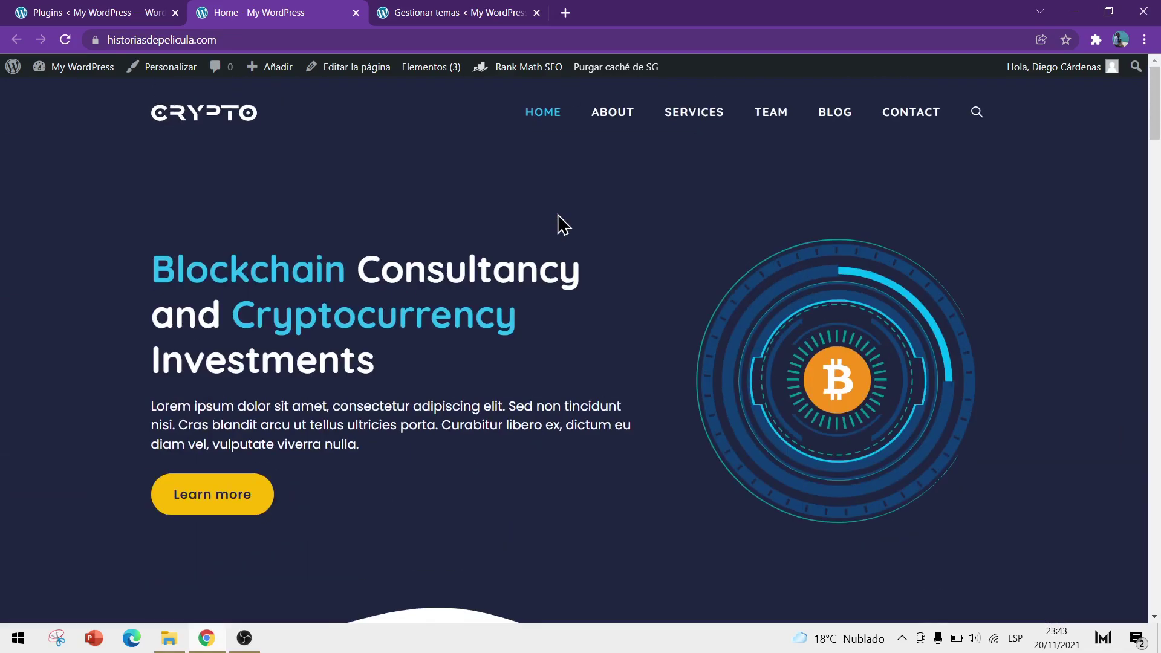